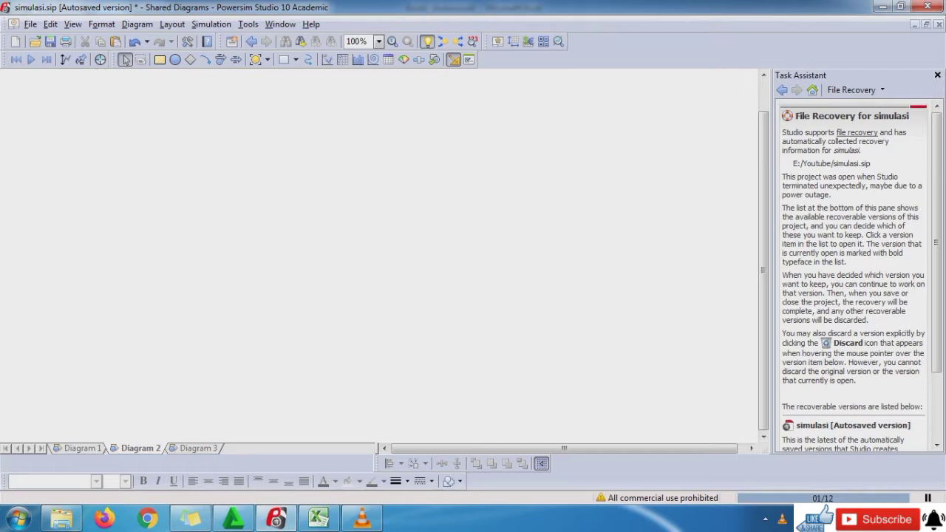
Step: Switch to the Excel workbook and go through the nine numbered problems and the highlighted closing line on the Masalah sheet
{"action": "left_click", "coordinate": [305, 520]}
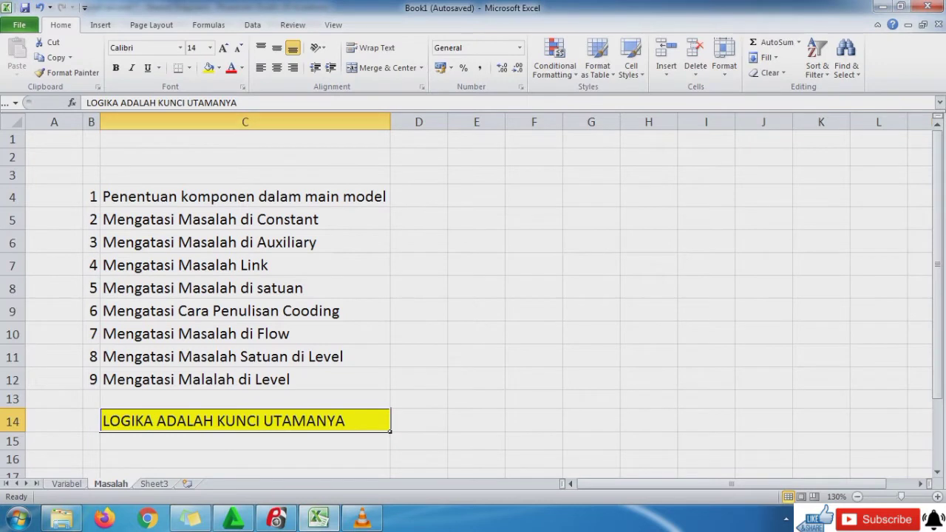
{"action": "left_click", "coordinate": [244, 197]}
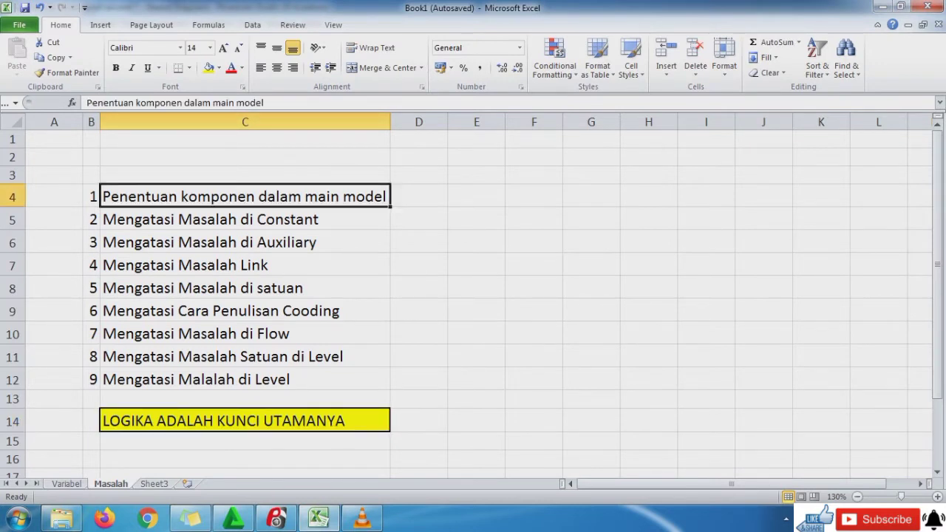
{"action": "left_click", "coordinate": [244, 220]}
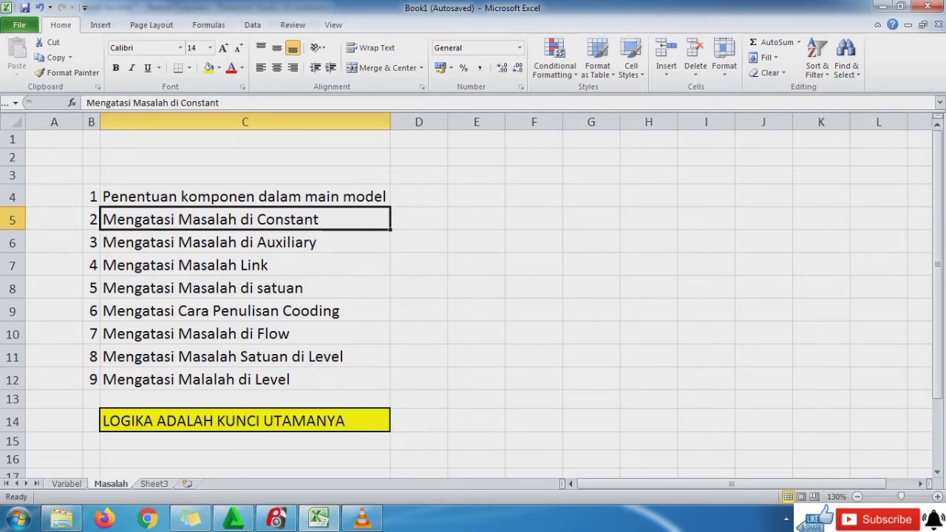
{"action": "left_click", "coordinate": [245, 243]}
{"action": "left_click", "coordinate": [245, 265]}
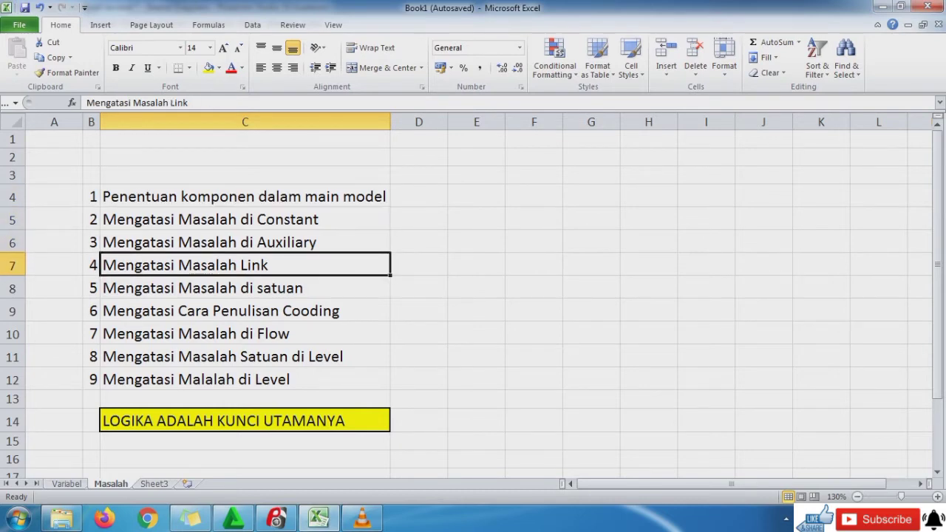
{"action": "left_click", "coordinate": [245, 288]}
{"action": "left_click", "coordinate": [244, 311]}
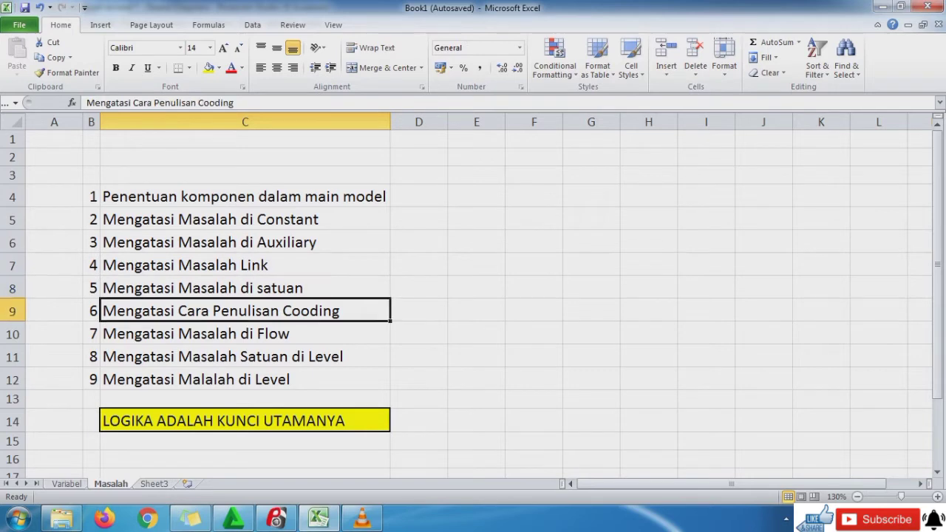
{"action": "left_click", "coordinate": [244, 334]}
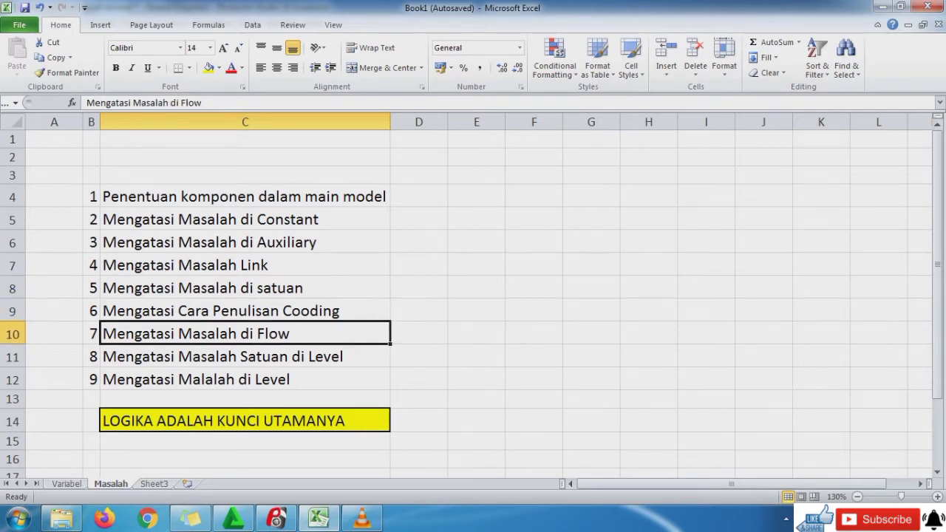
{"action": "left_click", "coordinate": [245, 357]}
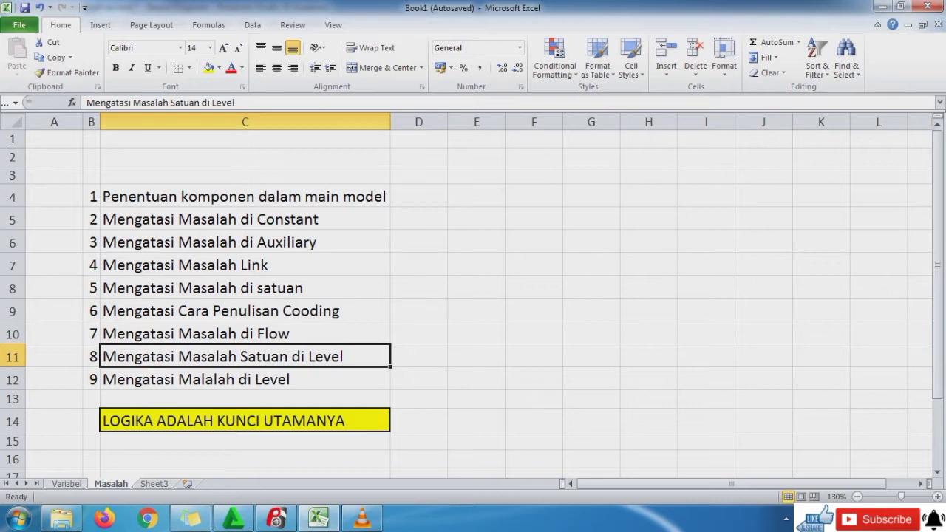
{"action": "left_click", "coordinate": [244, 379]}
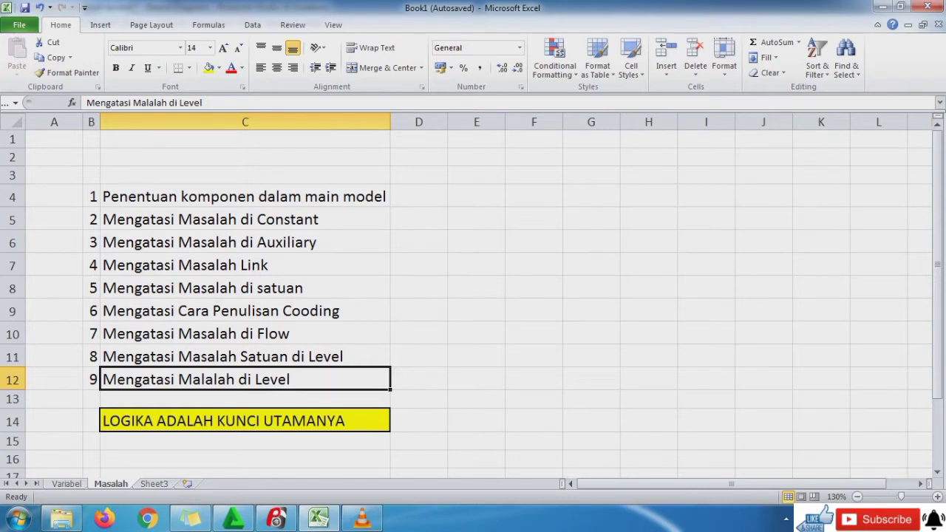
{"action": "left_click", "coordinate": [245, 421]}
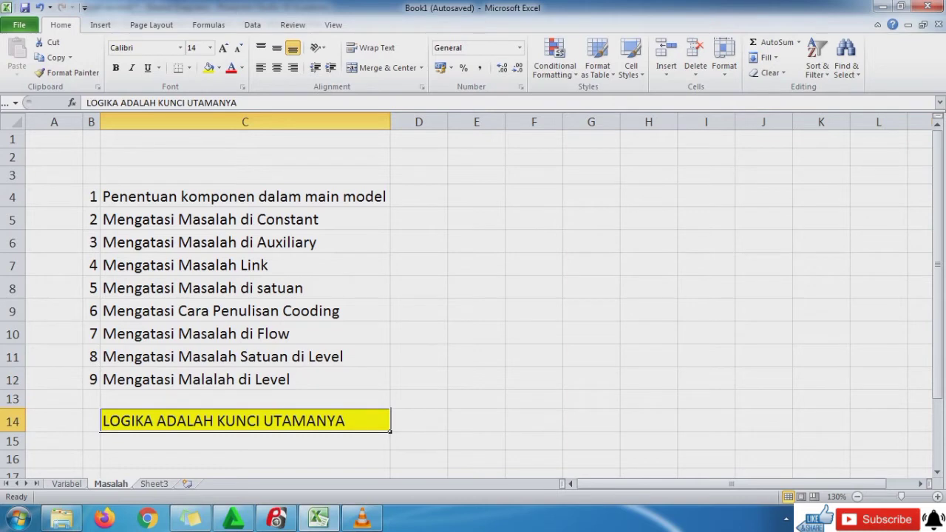
Step: Remove the yellow fill from the Lahan Pertanian cell on the Variabel sheet
{"action": "left_click", "coordinate": [67, 484]}
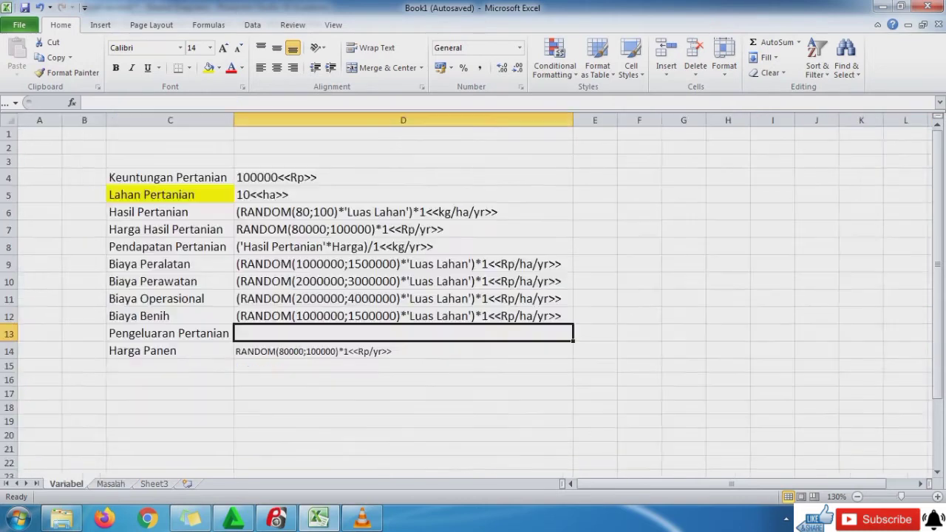
{"action": "left_click", "coordinate": [170, 195]}
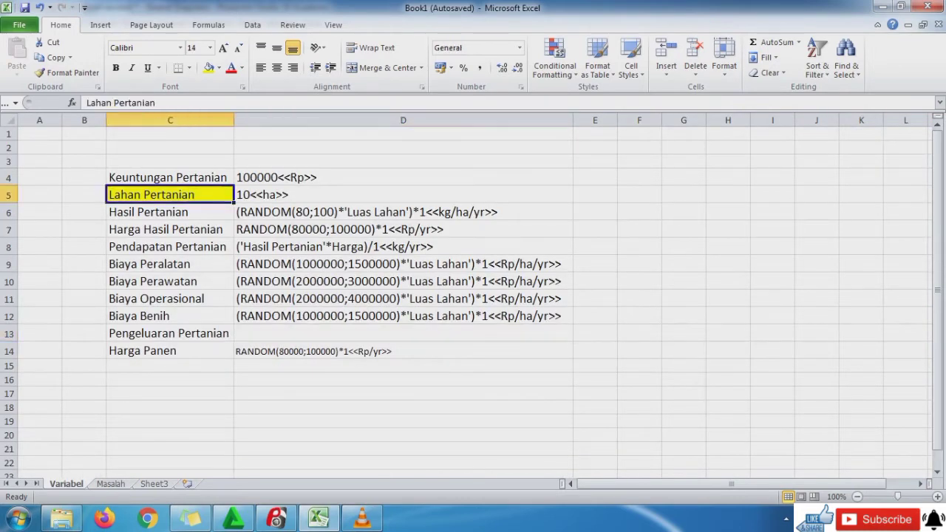
{"action": "left_click", "coordinate": [170, 178]}
{"action": "left_click", "coordinate": [218, 68]}
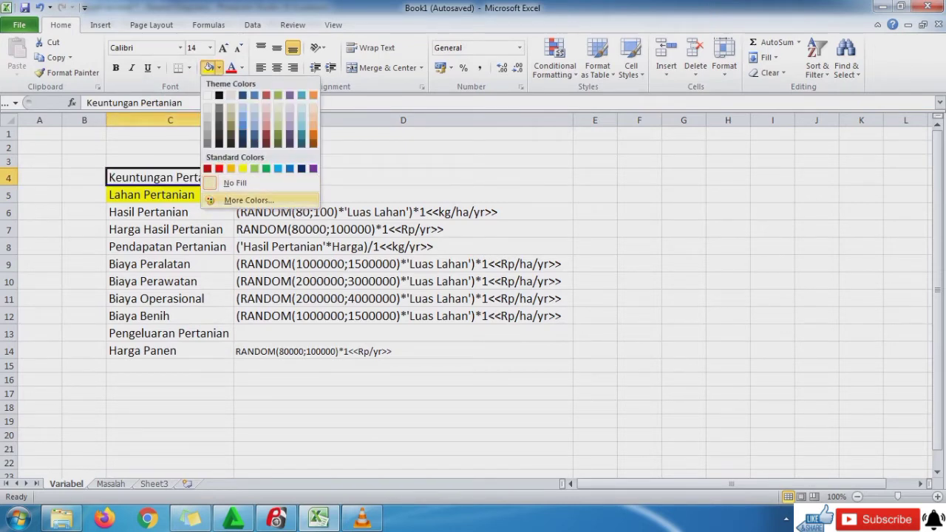
{"action": "left_click", "coordinate": [234, 182]}
{"action": "left_click", "coordinate": [170, 195]}
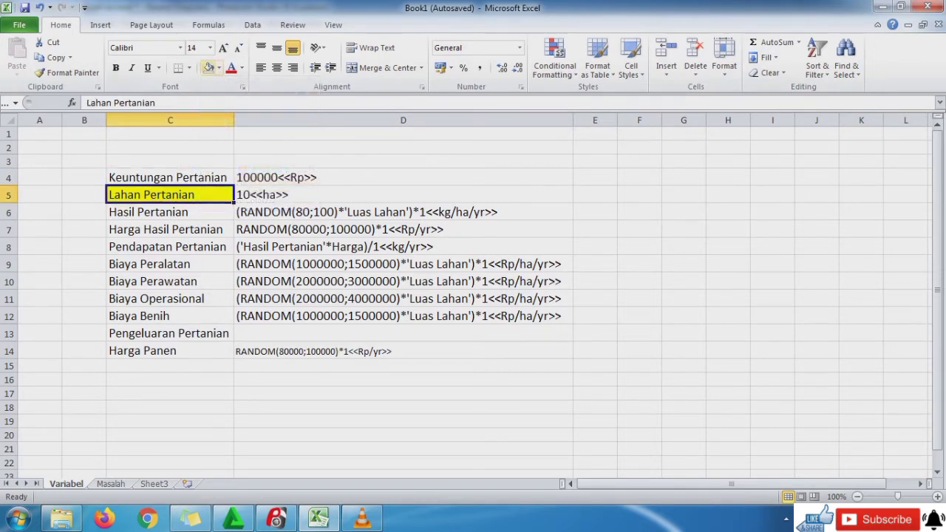
{"action": "left_click", "coordinate": [208, 67]}
{"action": "left_click", "coordinate": [170, 177]}
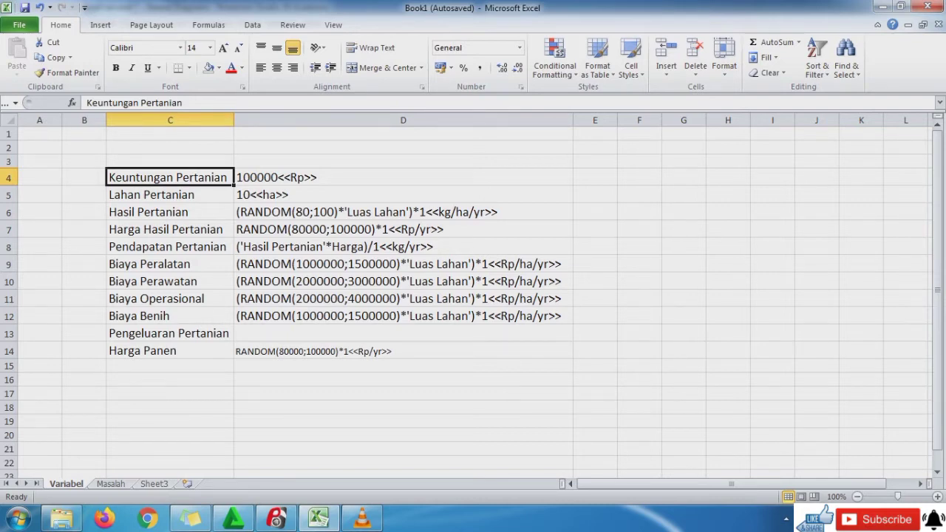
Step: Switch to Powersim Studio and place a level named "Keuntungan Pertanian" in the upper part of Diagram 2
{"action": "left_click", "coordinate": [276, 518]}
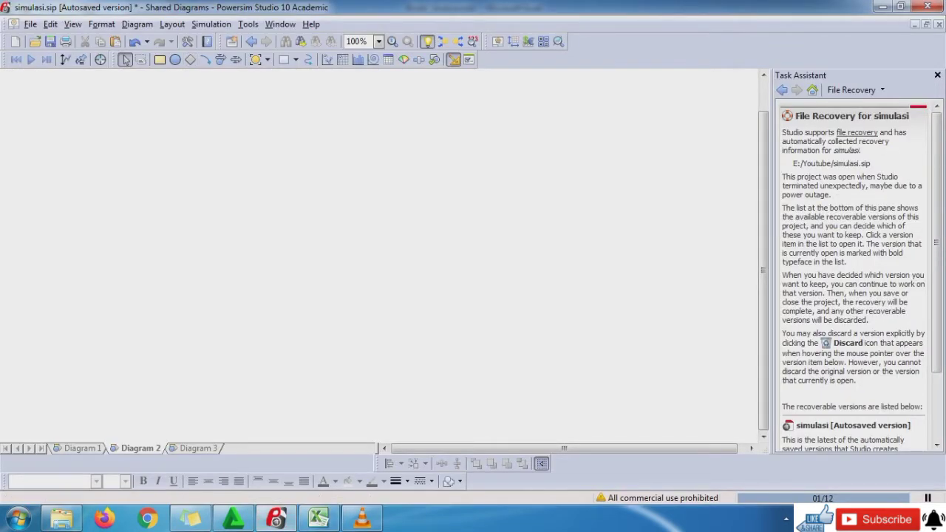
{"action": "left_click", "coordinate": [221, 60]}
{"action": "left_click", "coordinate": [159, 60]}
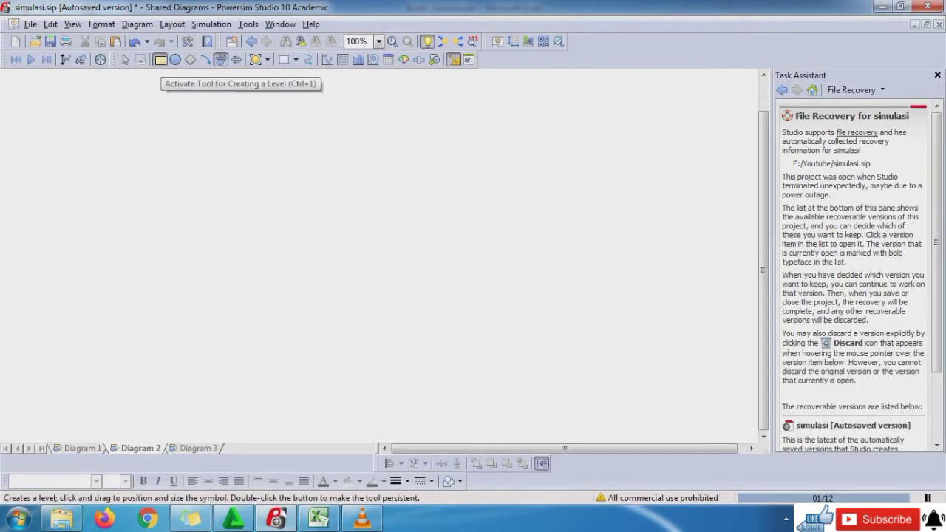
{"action": "left_click", "coordinate": [292, 206]}
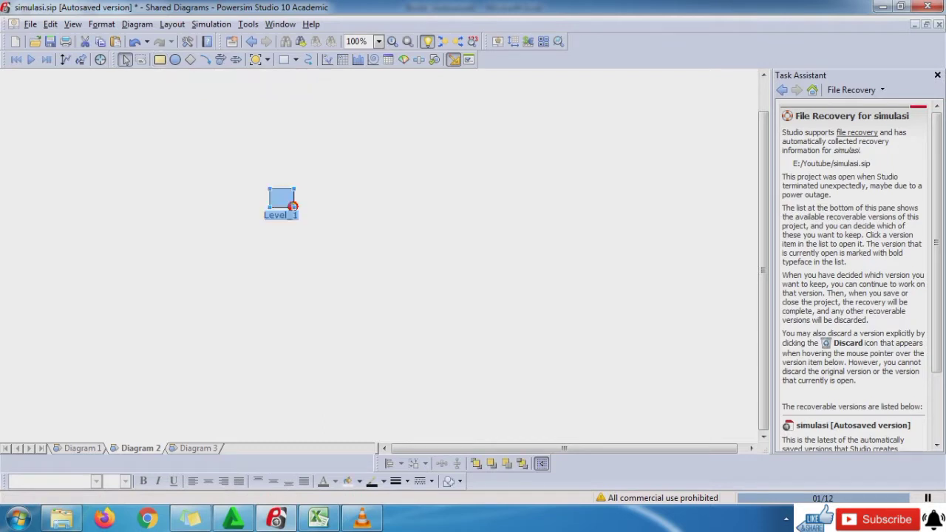
{"action": "type", "text": "Ke"}
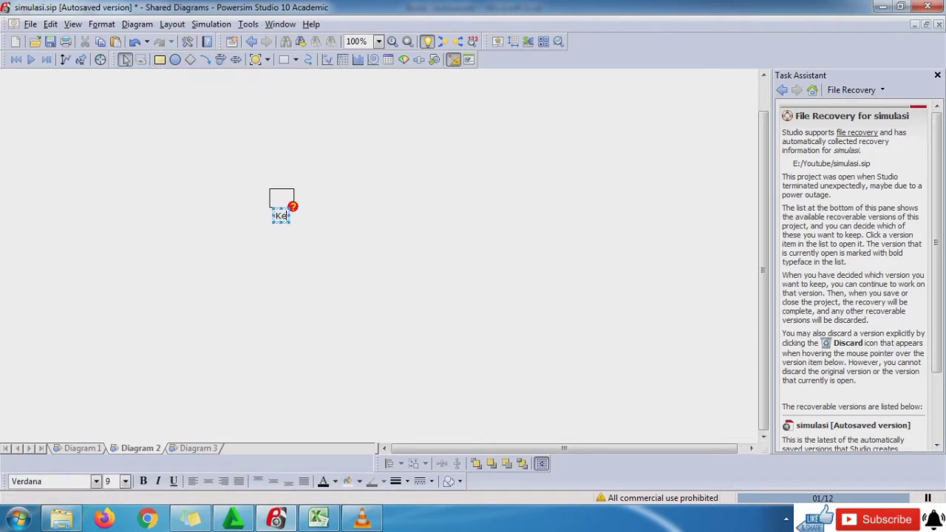
{"action": "type", "text": "untungan "}
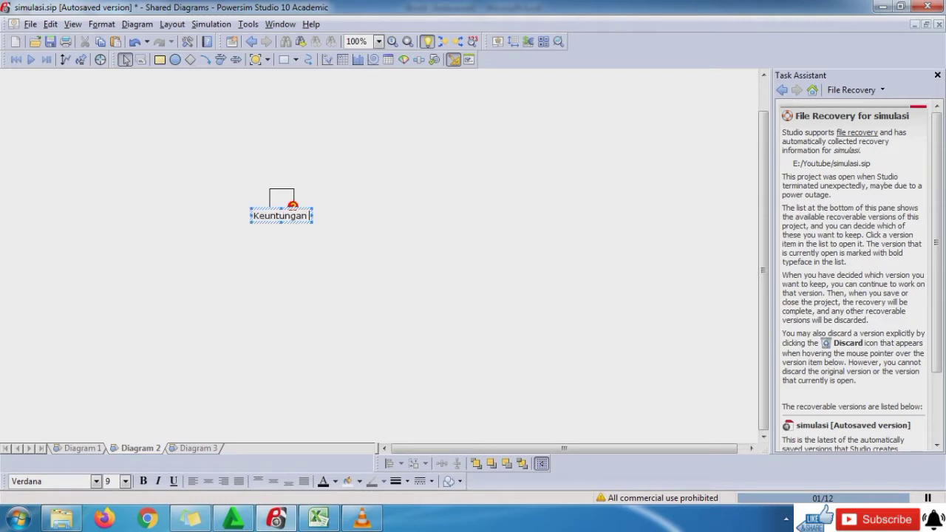
{"action": "type", "text": "Pertan"}
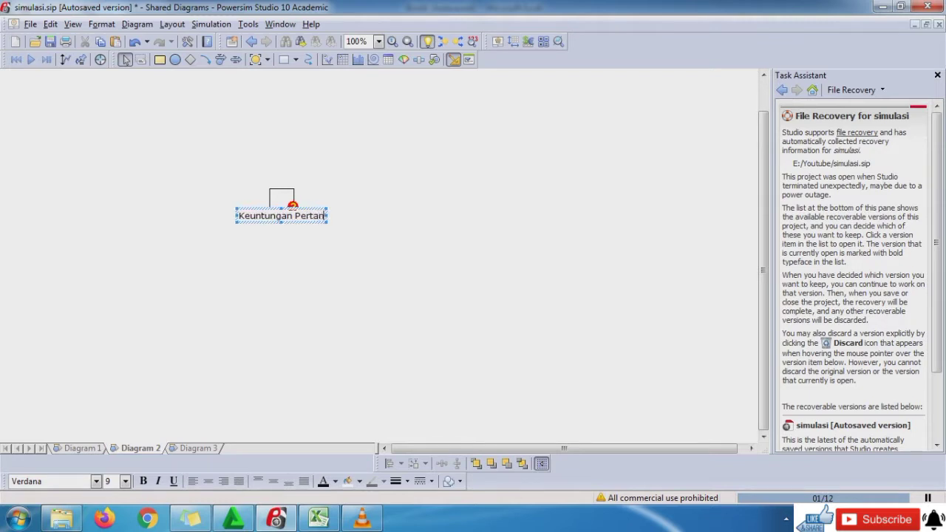
{"action": "type", "text": "ian"}
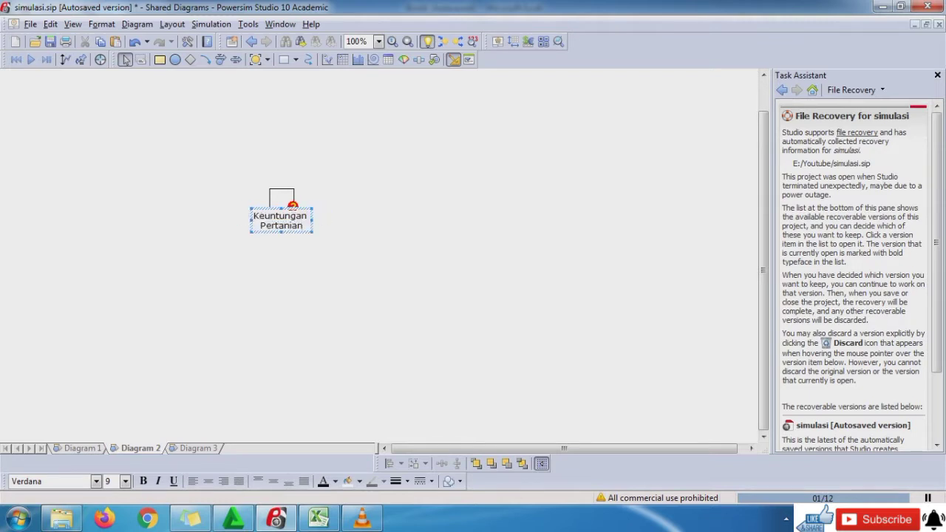
{"action": "key", "text": "Return"}
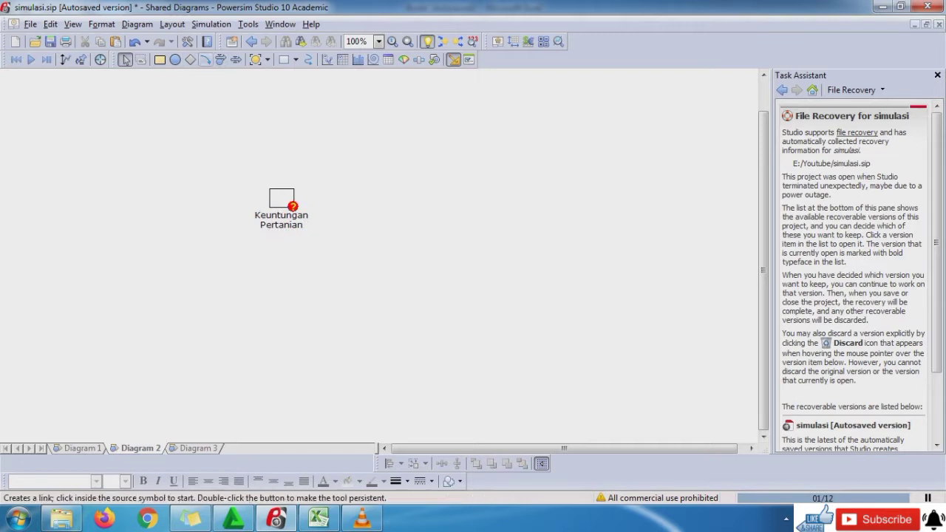
Step: Add a flow from a cloud into the Keuntungan Pertanian level and a second flow from the level out to another cloud
{"action": "left_click", "coordinate": [220, 59]}
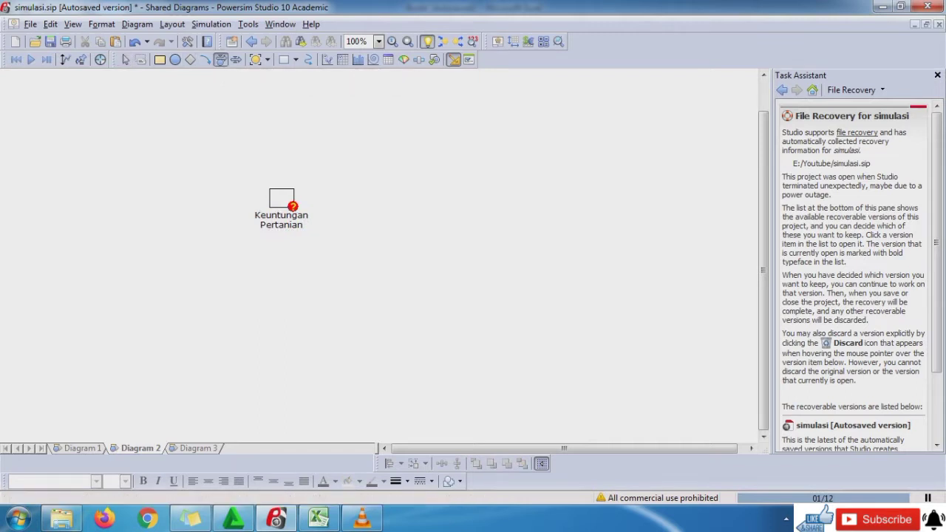
{"action": "left_click_drag", "start_coordinate": [120, 197], "coordinate": [280, 198]}
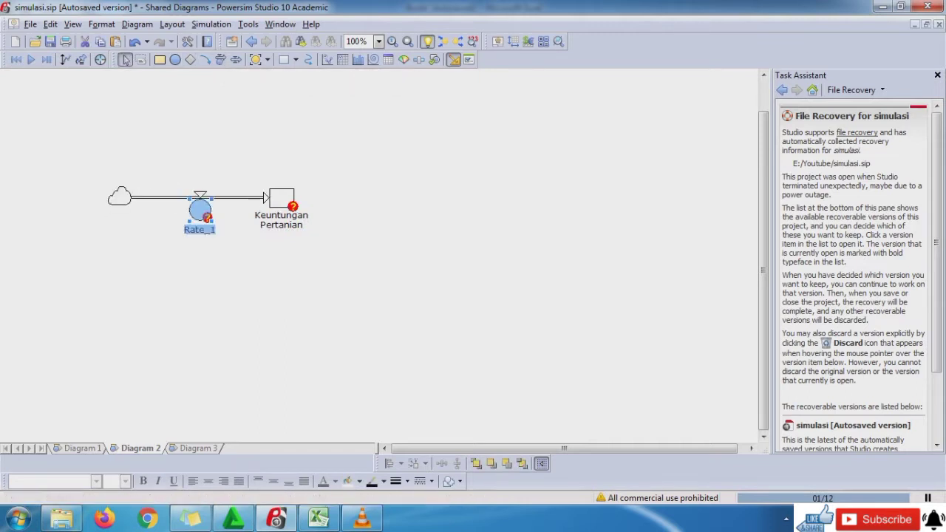
{"action": "left_click", "coordinate": [221, 59]}
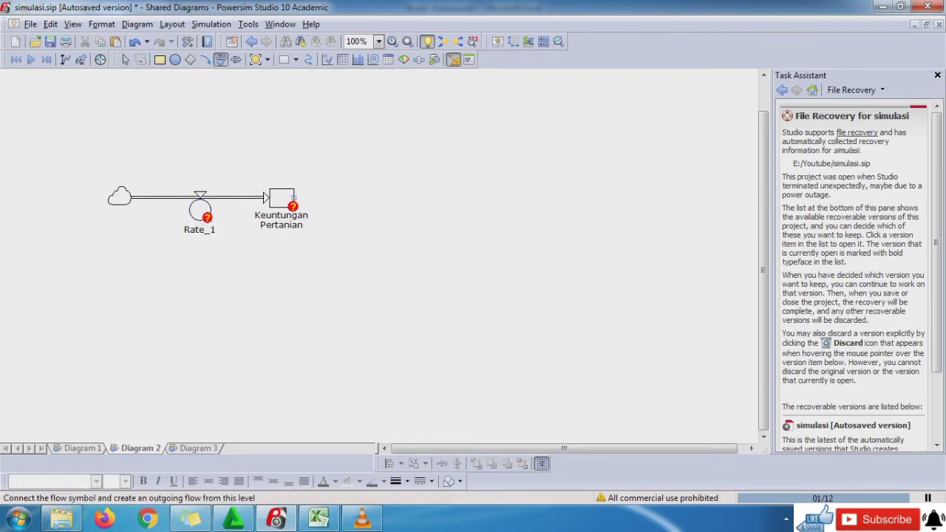
{"action": "left_click", "coordinate": [294, 198]}
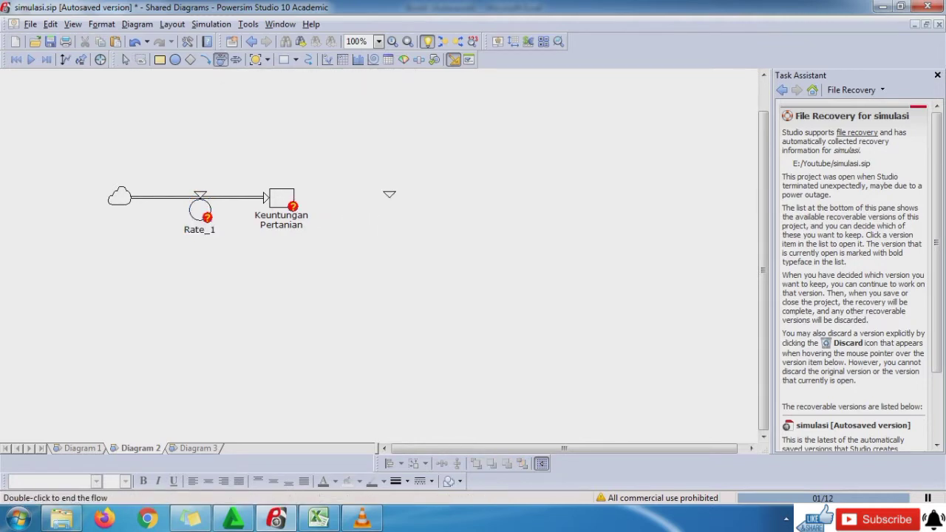
{"action": "double_click", "coordinate": [463, 196]}
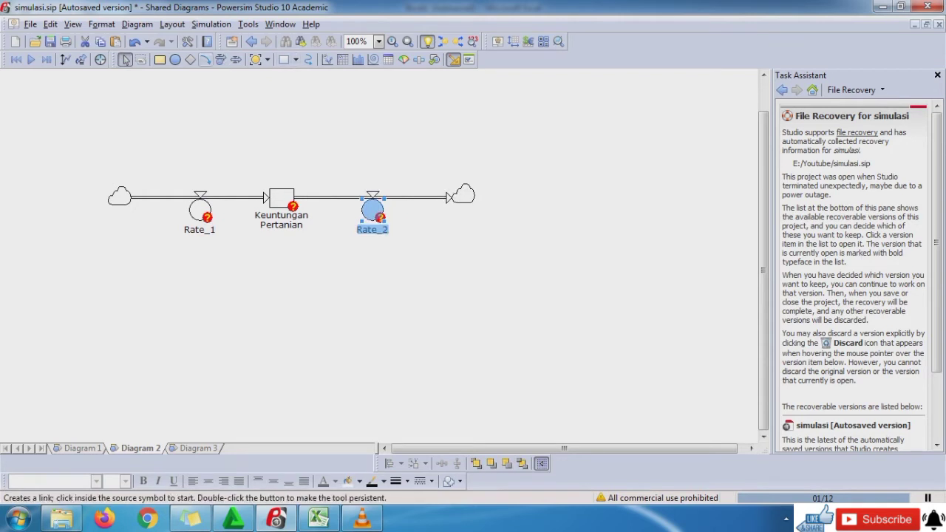
{"action": "left_click", "coordinate": [190, 60]}
{"action": "left_click", "coordinate": [137, 337]}
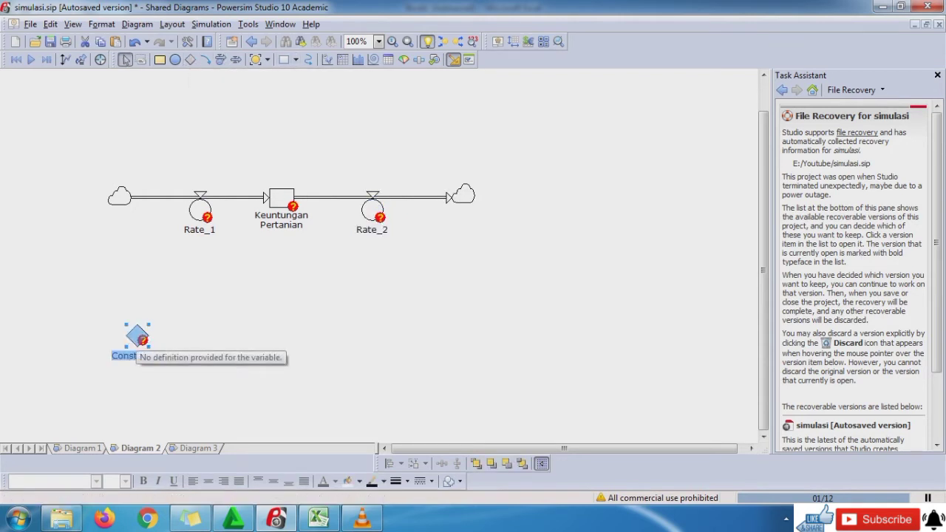
{"action": "key", "text": "Escape"}
Step: Place an auxiliary below and slightly to the left of Rate_1, and open its name for editing
{"action": "left_click", "coordinate": [175, 59]}
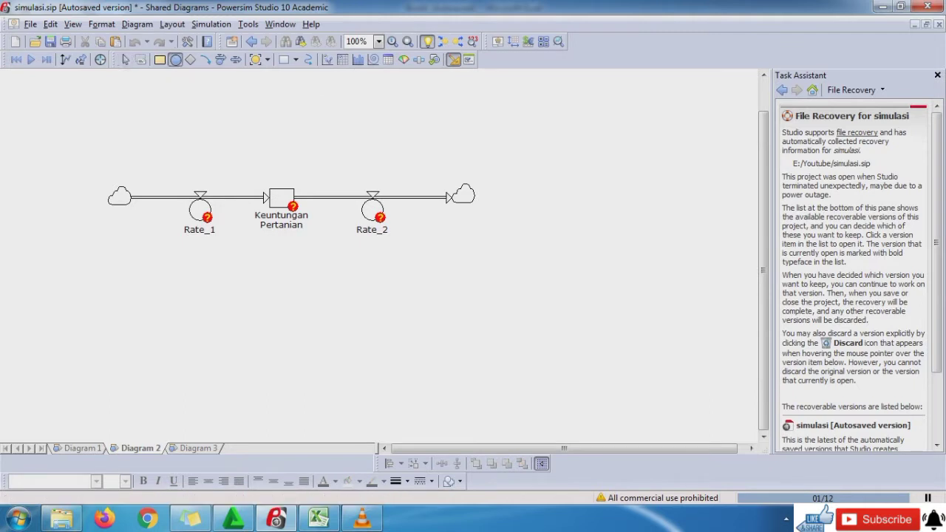
{"action": "left_click", "coordinate": [150, 327]}
{"action": "left_click", "coordinate": [150, 348]}
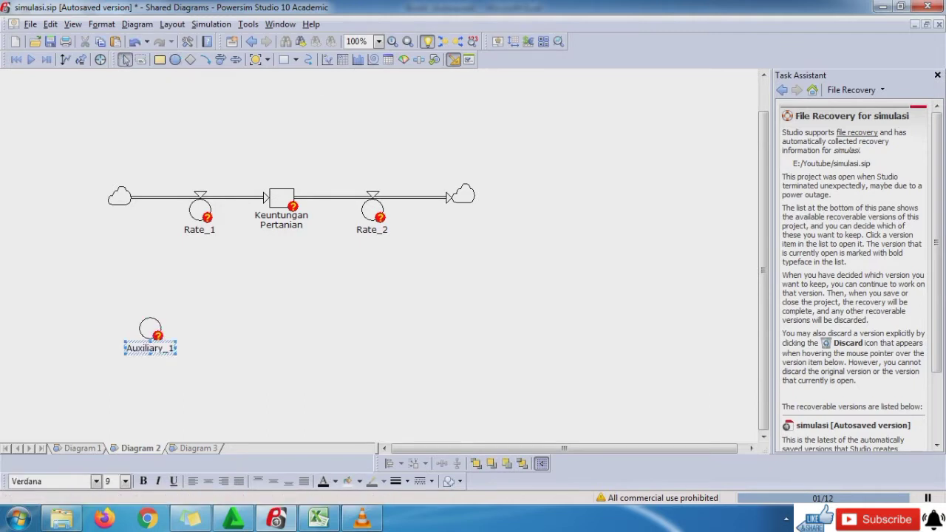
Step: Switch to Excel to check the first problem on the Masalah sheet, and return to the Powersim Studio diagram
{"action": "left_click", "coordinate": [318, 519]}
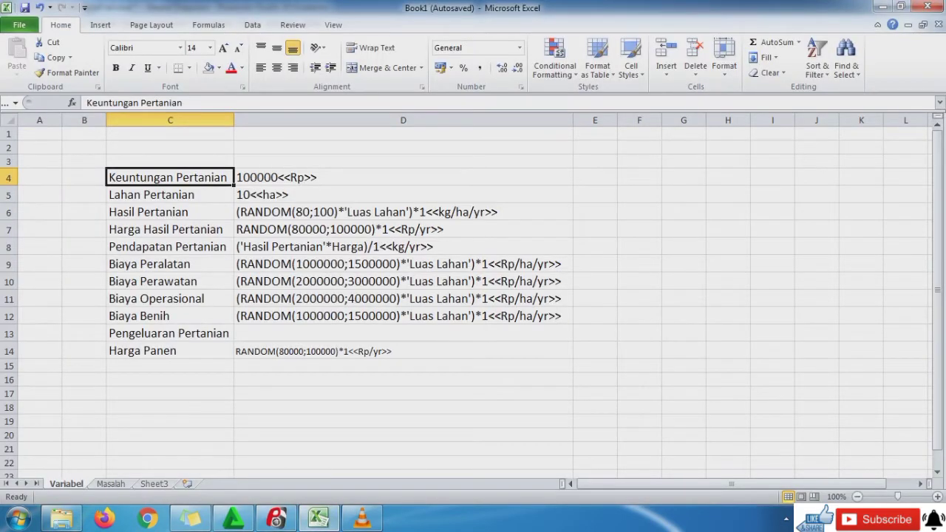
{"action": "key", "text": "ctrl+Page_Down"}
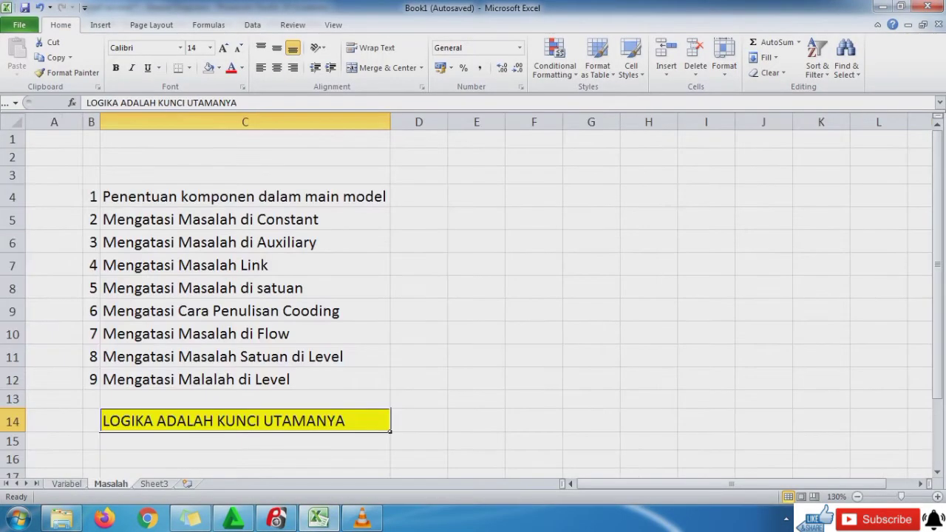
{"action": "left_click", "coordinate": [245, 197]}
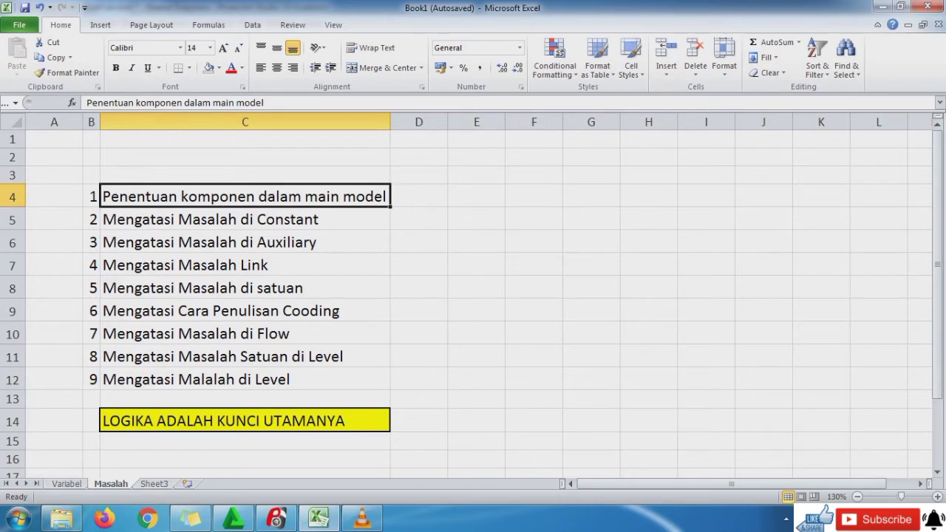
{"action": "left_click", "coordinate": [218, 67]}
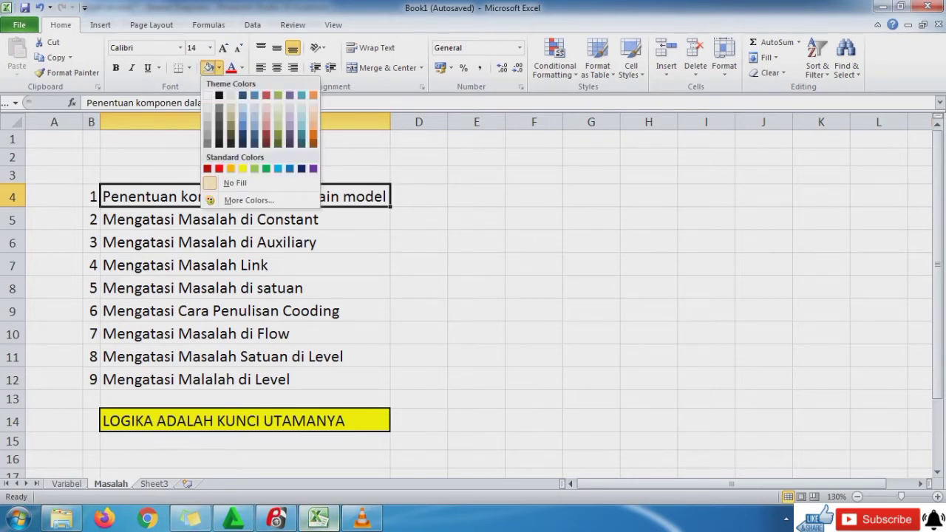
{"action": "left_click", "coordinate": [276, 519]}
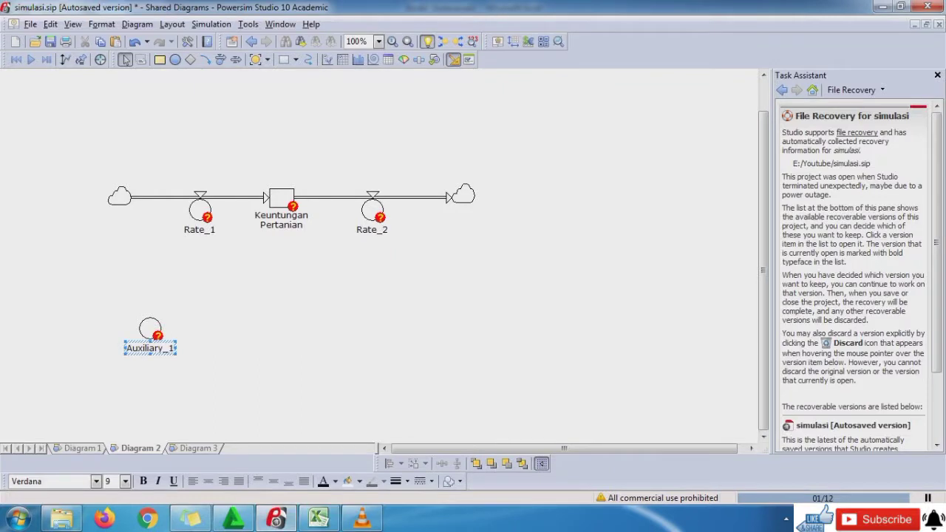
Step: Place a constant beside Auxiliary_1 and nudge it slightly farther away from the auxiliary
{"action": "left_click", "coordinate": [191, 59]}
{"action": "left_click", "coordinate": [209, 335]}
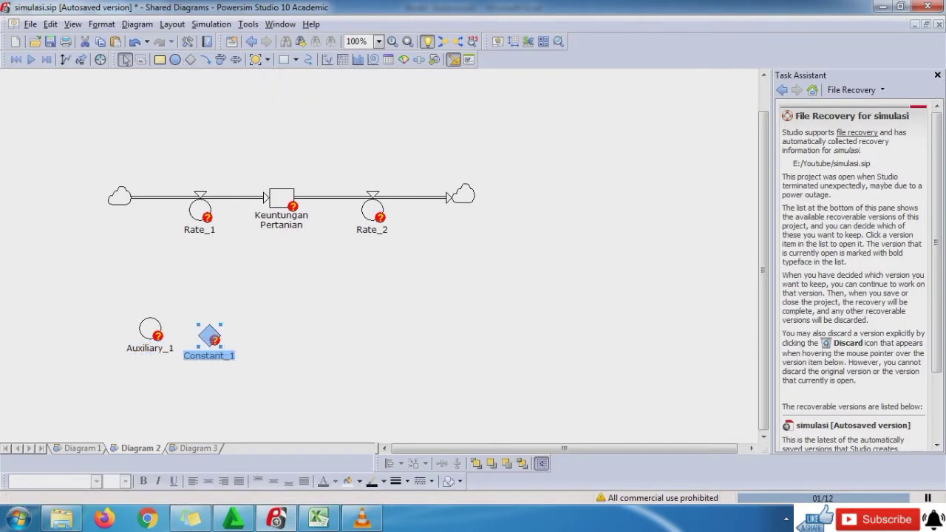
{"action": "left_click_drag", "start_coordinate": [209, 335], "coordinate": [216, 335]}
Step: Rename the auxiliary beside the new constant as "Luas Lahan"
{"action": "double_click", "coordinate": [150, 348]}
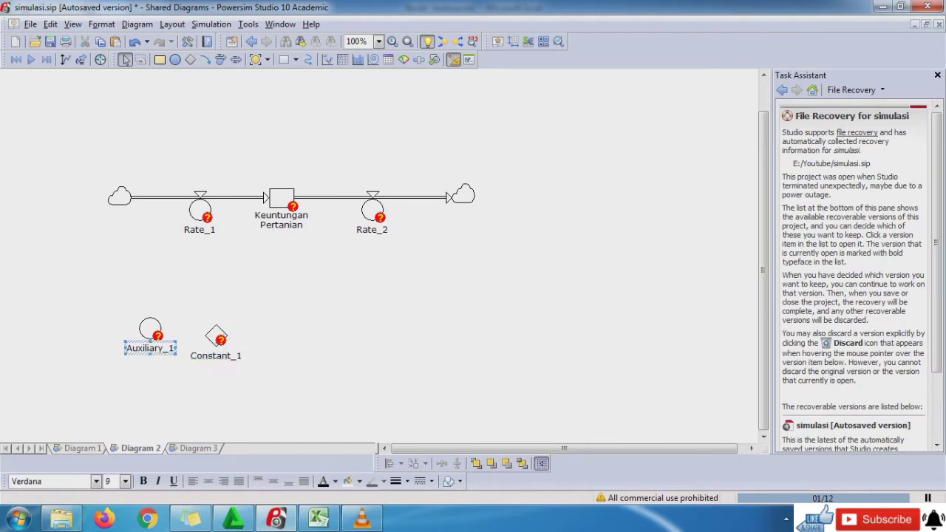
{"action": "type", "text": "LUas Lahan"}
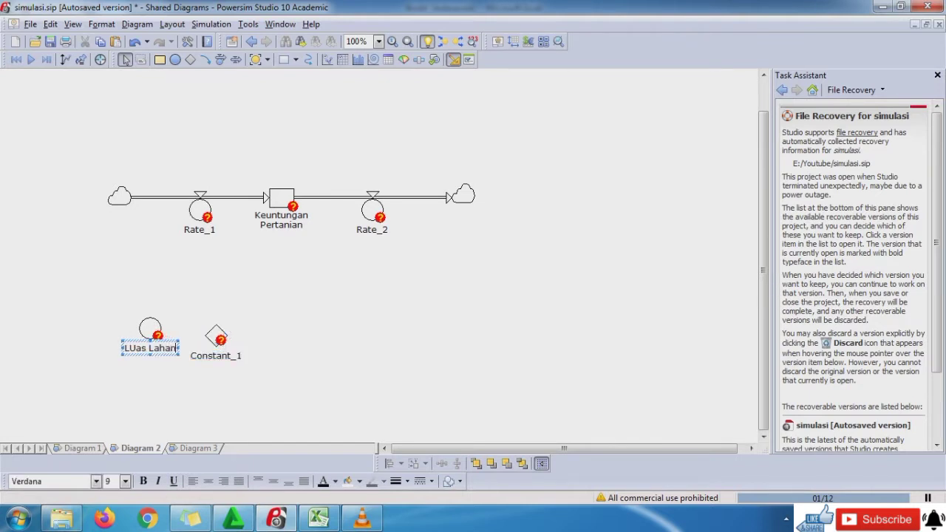
{"action": "left_click", "coordinate": [136, 348]}
{"action": "key", "text": "BackSpace"}
{"action": "type", "text": "u"}
{"action": "left_click", "coordinate": [216, 355]}
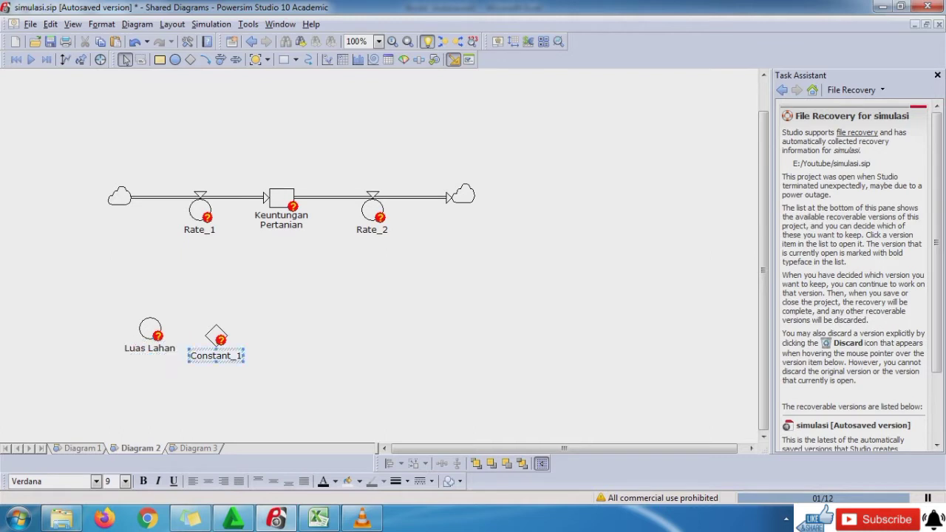
Step: Define the Luas Lahan auxiliary as 10<<ha>> and apply the definition
{"action": "left_click", "coordinate": [150, 328]}
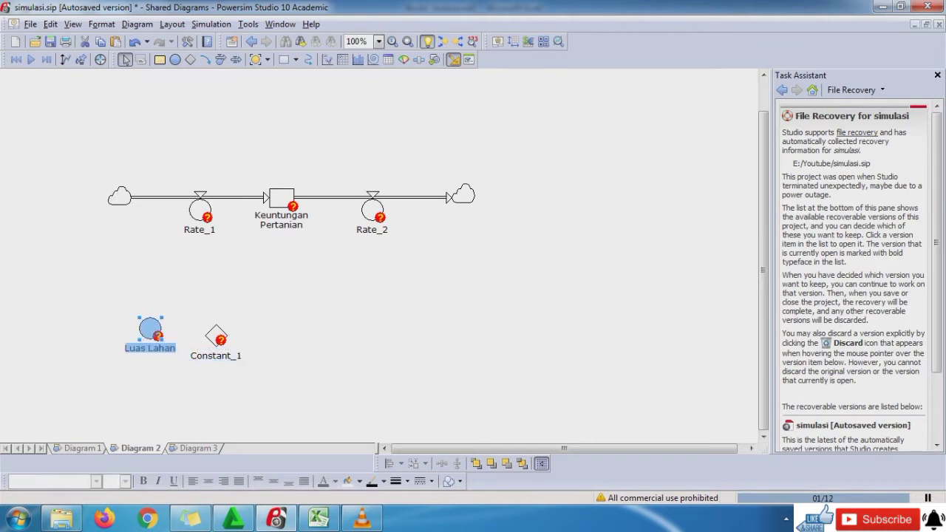
{"action": "double_click", "coordinate": [150, 328]}
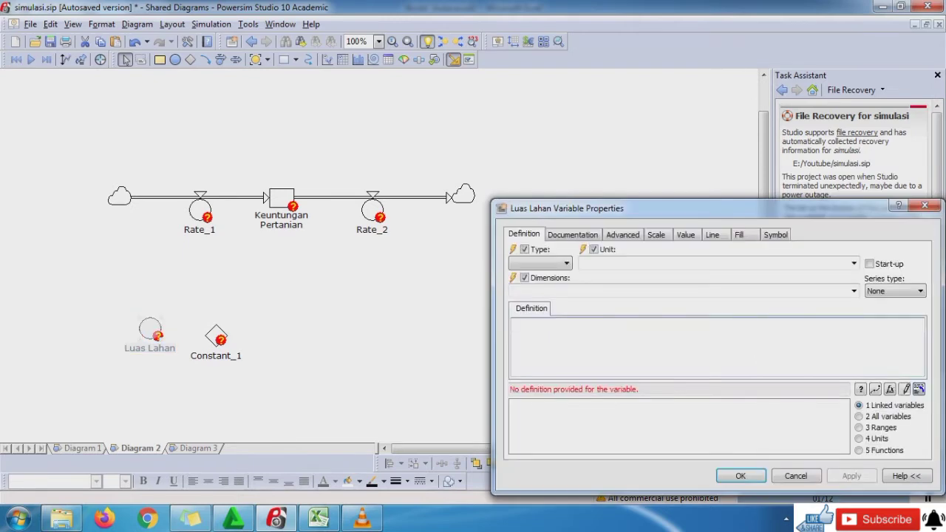
{"action": "type", "text": "10<<"}
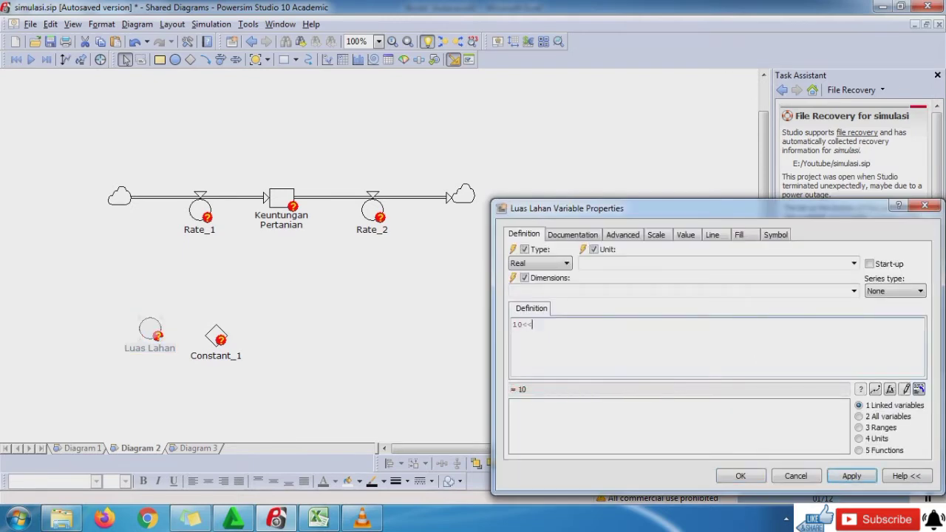
{"action": "type", "text": "ha>>"}
{"action": "left_click", "coordinate": [852, 476]}
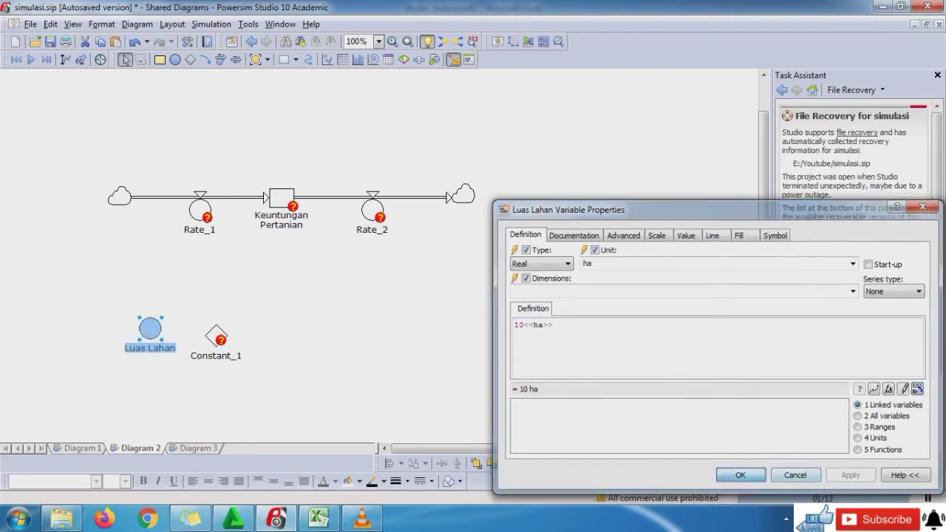
Step: Define Constant_1 as 10<<ha>> and close its variable properties
{"action": "double_click", "coordinate": [216, 335]}
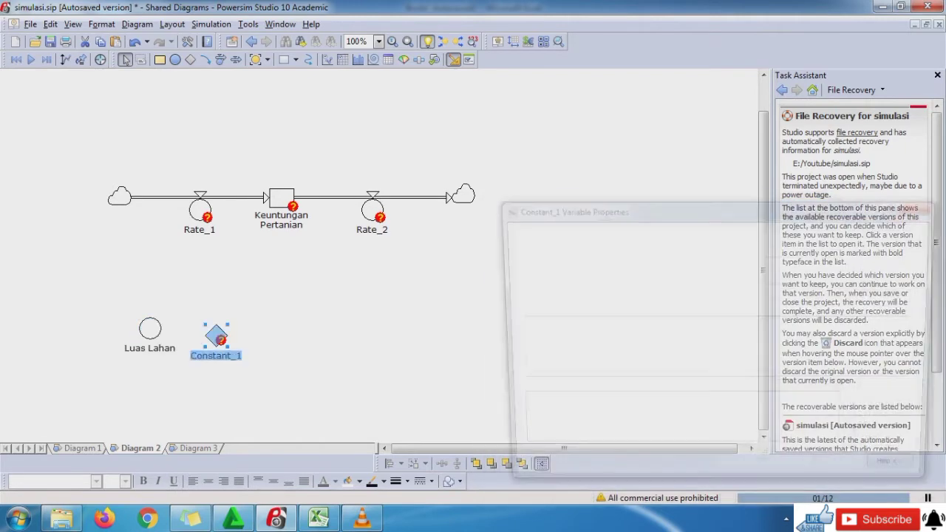
{"action": "type", "text": "10"}
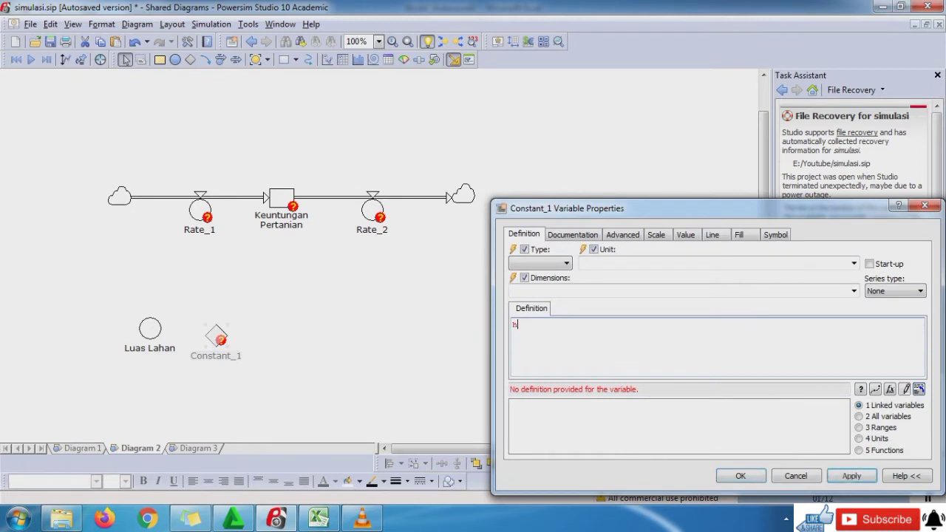
{"action": "type", "text": "<<"}
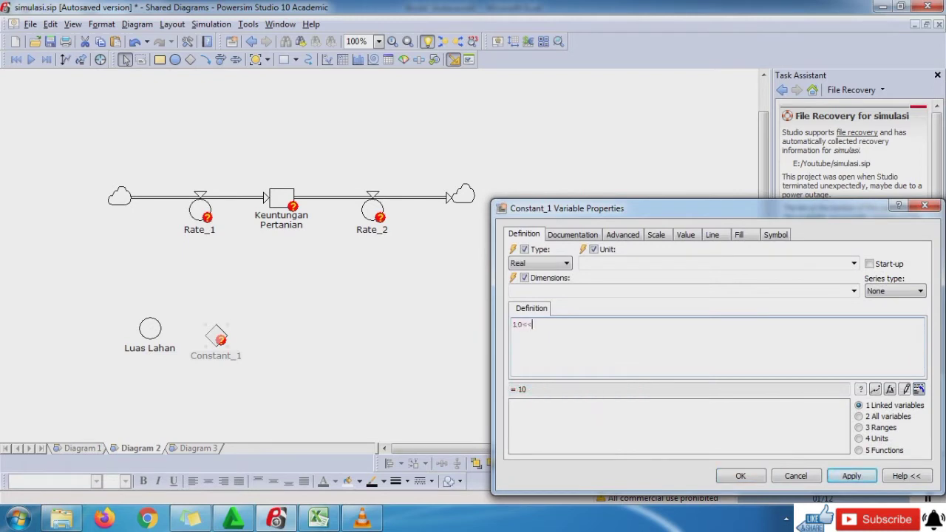
{"action": "type", "text": "ha>>"}
{"action": "key", "text": "Return"}
{"action": "key", "text": "Return"}
{"action": "key", "text": "Escape"}
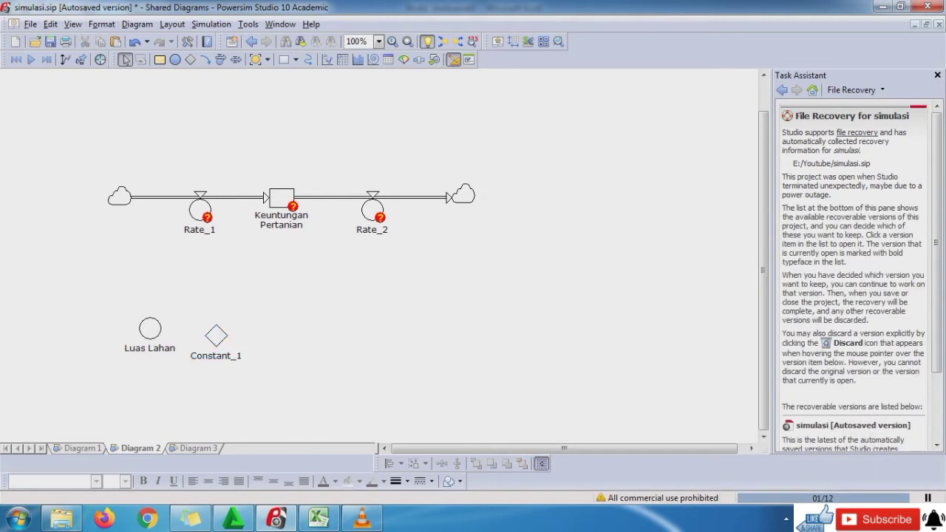
Step: Delete the Luas Lahan auxiliary and shift the constant left so it sits below Rate_1
{"action": "left_click", "coordinate": [151, 330]}
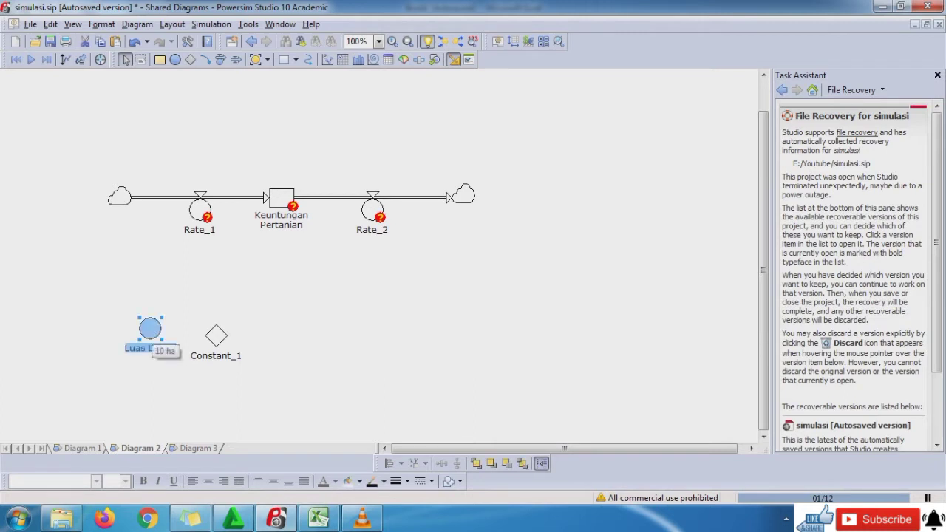
{"action": "key", "text": "Delete"}
{"action": "left_click_drag", "start_coordinate": [217, 335], "coordinate": [190, 336]}
Step: Rename the constant as "Luas Lahan" and dismiss the autosave notice
{"action": "left_click", "coordinate": [190, 356]}
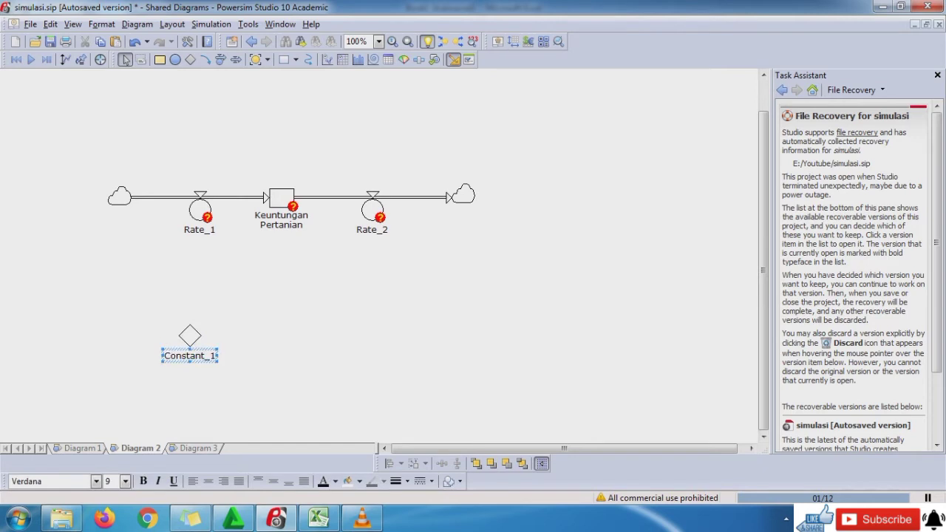
{"action": "key", "text": "ctrl+a"}
{"action": "type", "text": "Luas Lahan"}
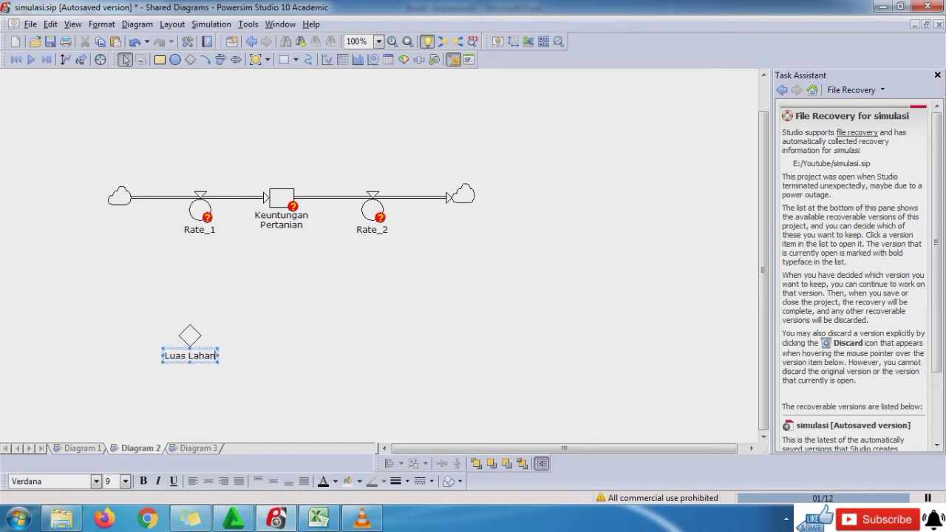
{"action": "key", "text": "Return"}
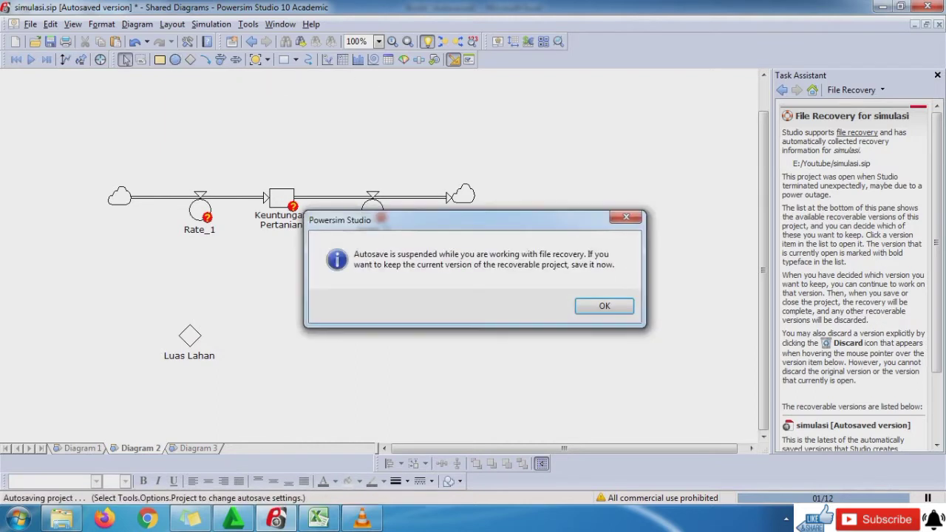
{"action": "key", "text": "Return"}
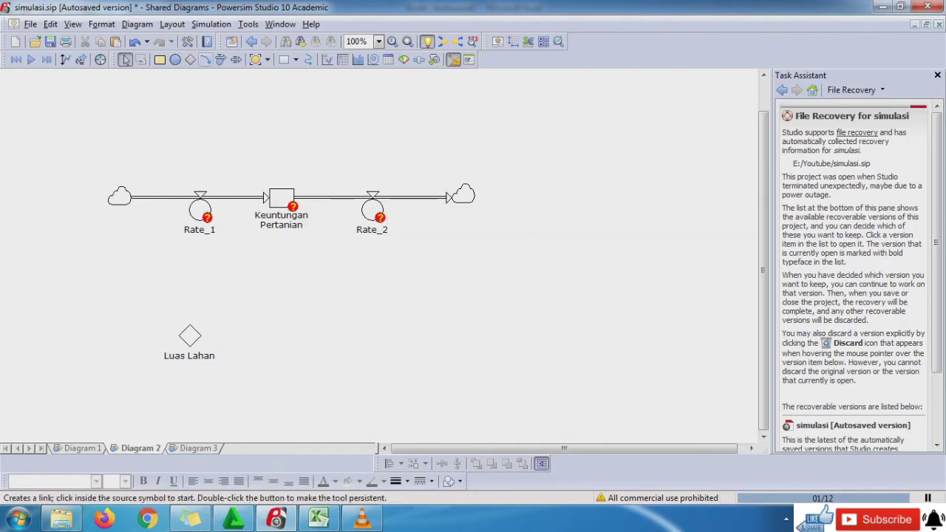
Step: Place an auxiliary to the lower left of Rate_1, above and left of the Luas Lahan constant
{"action": "left_click", "coordinate": [175, 59]}
{"action": "left_click", "coordinate": [25, 277]}
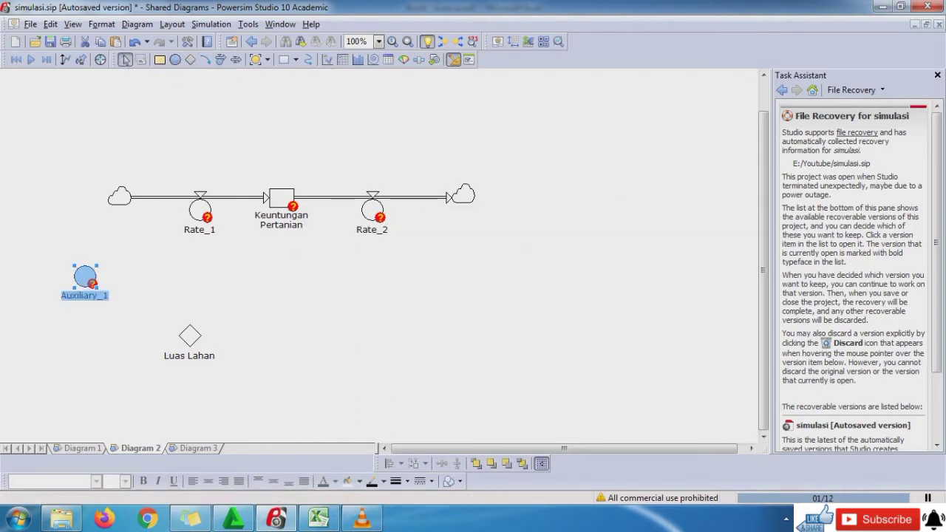
Step: Switch to Excel, fill the first problem's cell C4 on the Masalah sheet with yellow, and return to Powersim Studio
{"action": "left_click", "coordinate": [318, 520]}
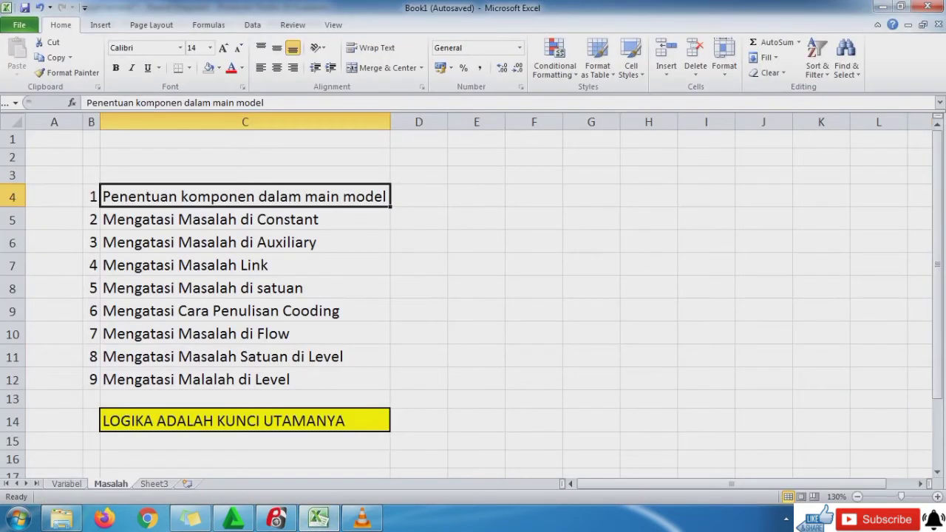
{"action": "left_click", "coordinate": [218, 67]}
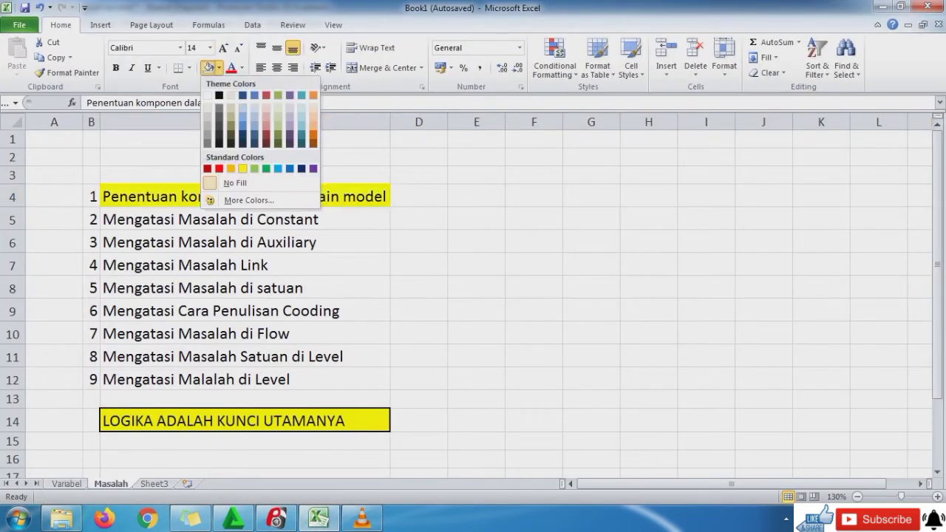
{"action": "left_click", "coordinate": [242, 169]}
{"action": "left_click", "coordinate": [276, 519]}
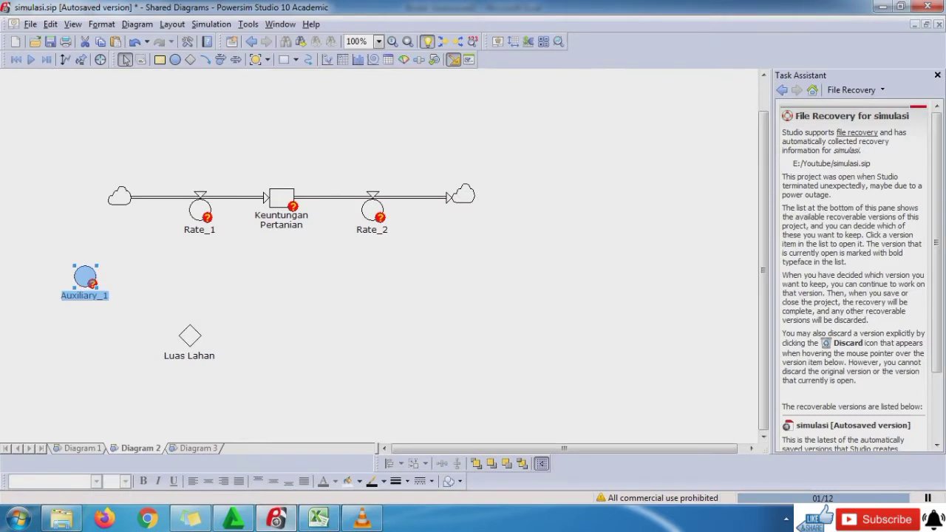
Step: Place one auxiliary directly above the Luas Lahan constant and another below Rate_2
{"action": "left_click", "coordinate": [175, 59]}
{"action": "left_click", "coordinate": [189, 277]}
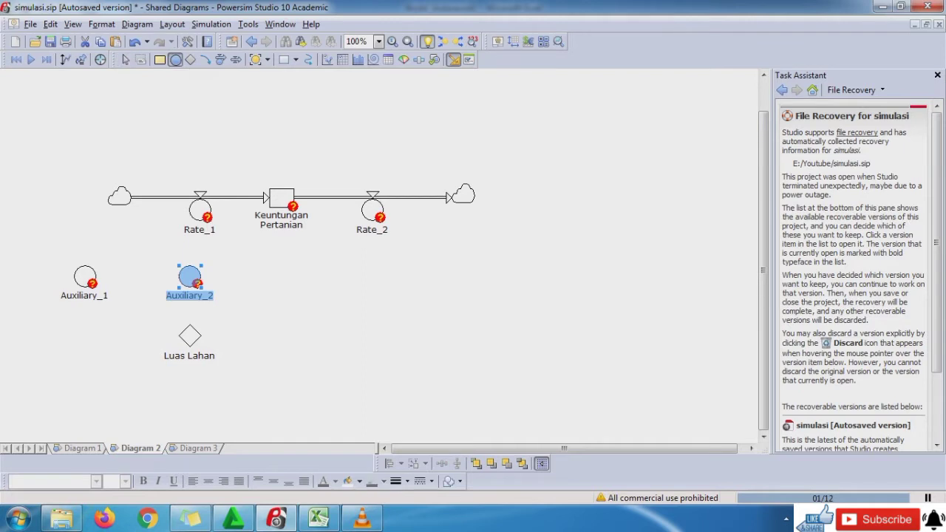
{"action": "left_click", "coordinate": [360, 309]}
Step: Rename Auxiliary_1 as "Harga Hasil Pertanian"
{"action": "double_click", "coordinate": [84, 277]}
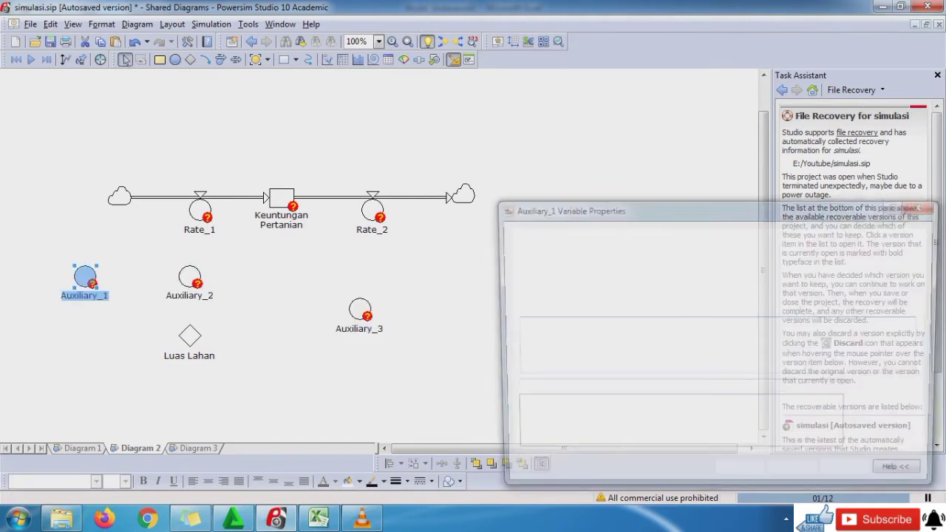
{"action": "left_click", "coordinate": [924, 206]}
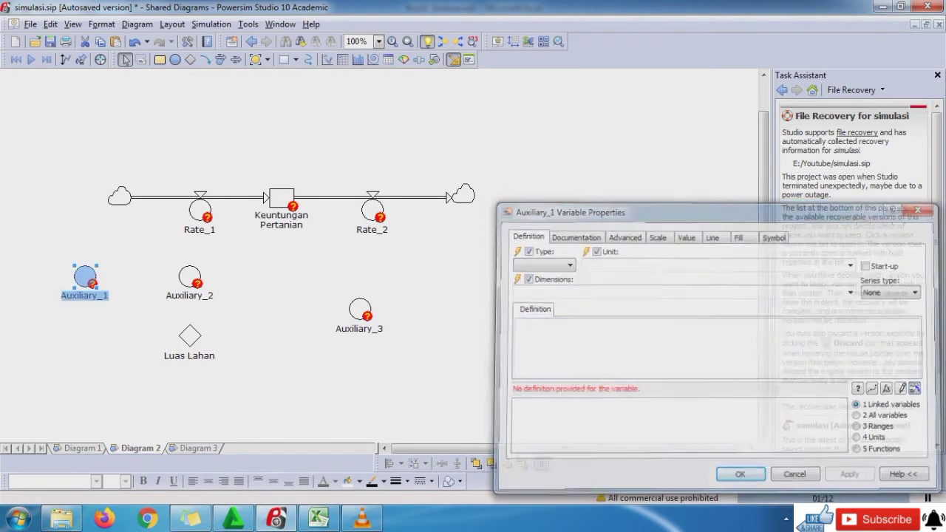
{"action": "key", "text": "F2"}
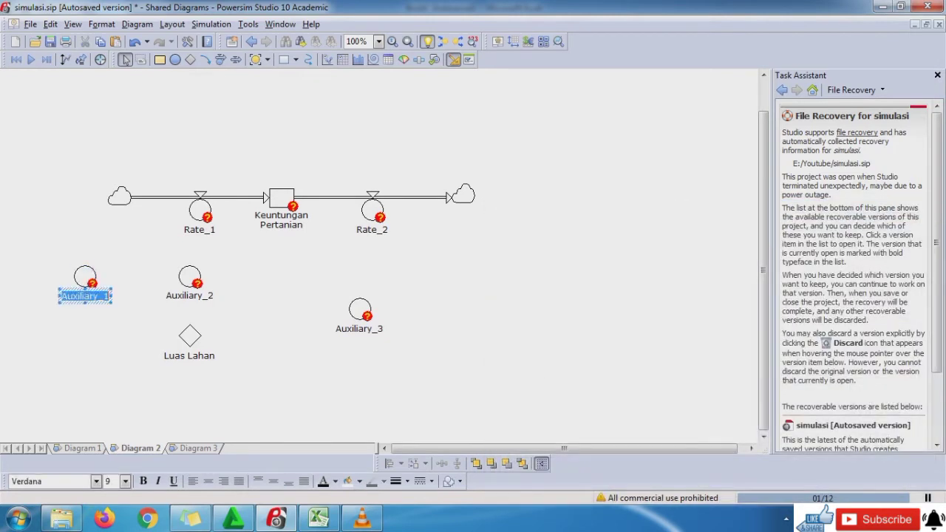
{"action": "type", "text": "Hasil P"}
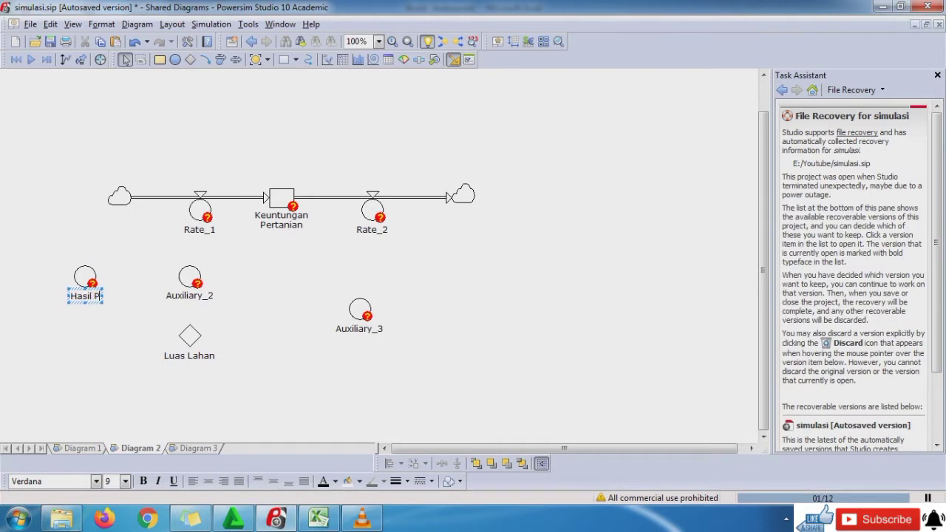
{"action": "type", "text": "ertanian"}
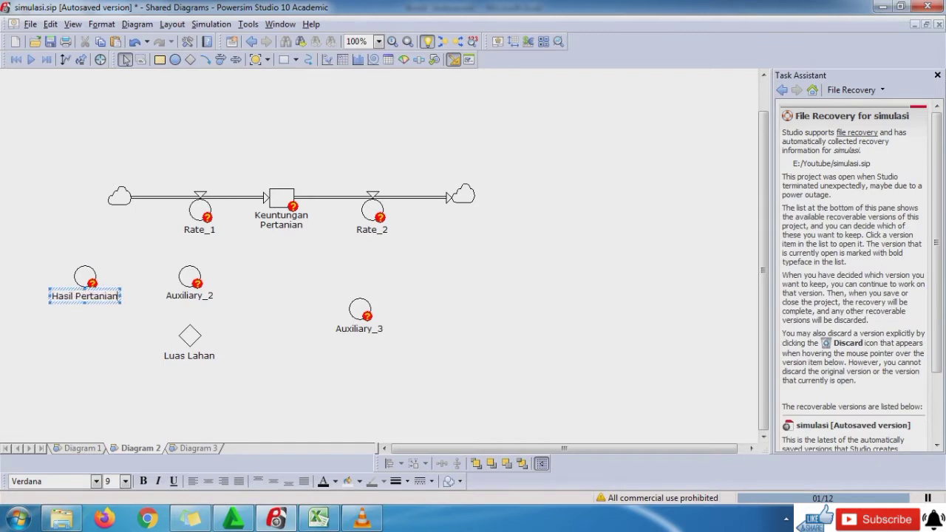
{"action": "key", "text": "BackSpace"}
{"action": "key", "text": "BackSpace"}
{"action": "key", "text": "BackSpace"}
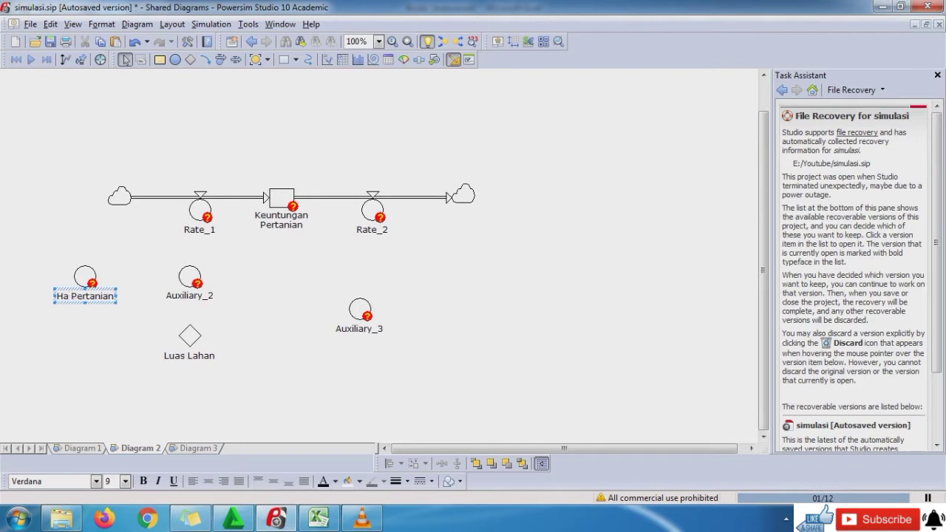
{"action": "type", "text": "sil"}
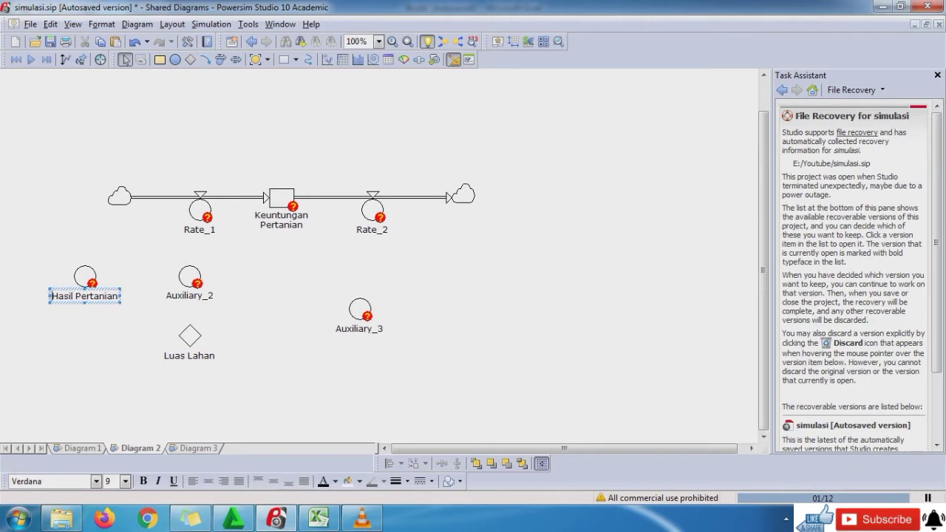
{"action": "type", "text": "Harga"}
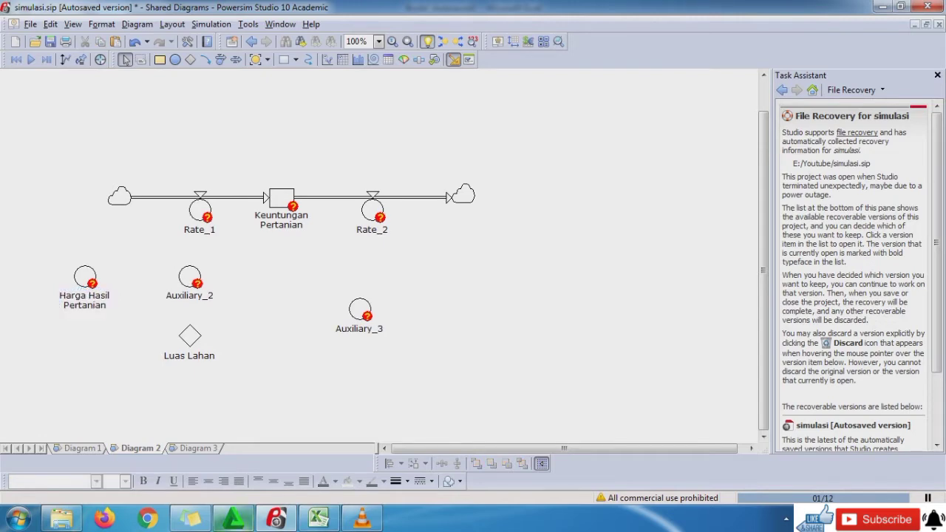
Step: Switch to Excel, fill Keuntungan Pertanian, Harga Hasil Pertanian and Lahan Pertanian on the Variabel sheet with yellow, and return to Powersim Studio
{"action": "left_click", "coordinate": [319, 519]}
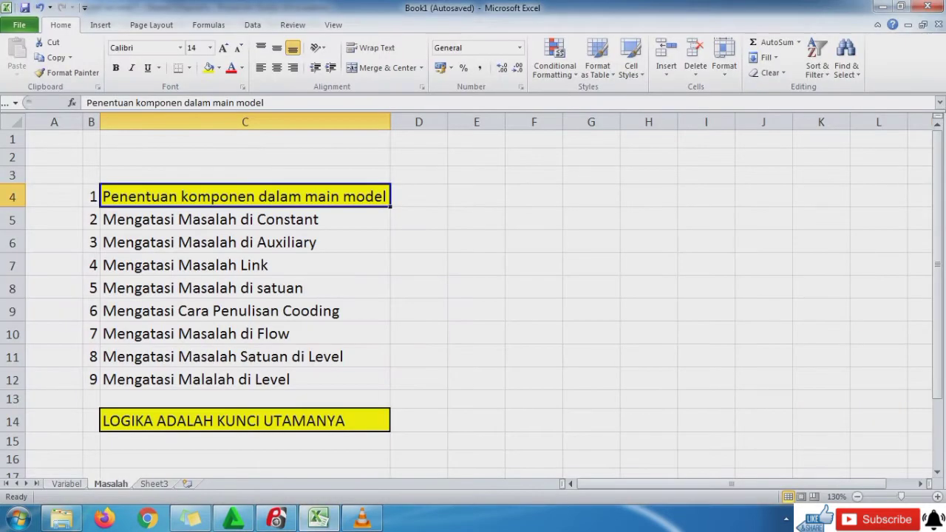
{"action": "key", "text": "ctrl+Page_Up"}
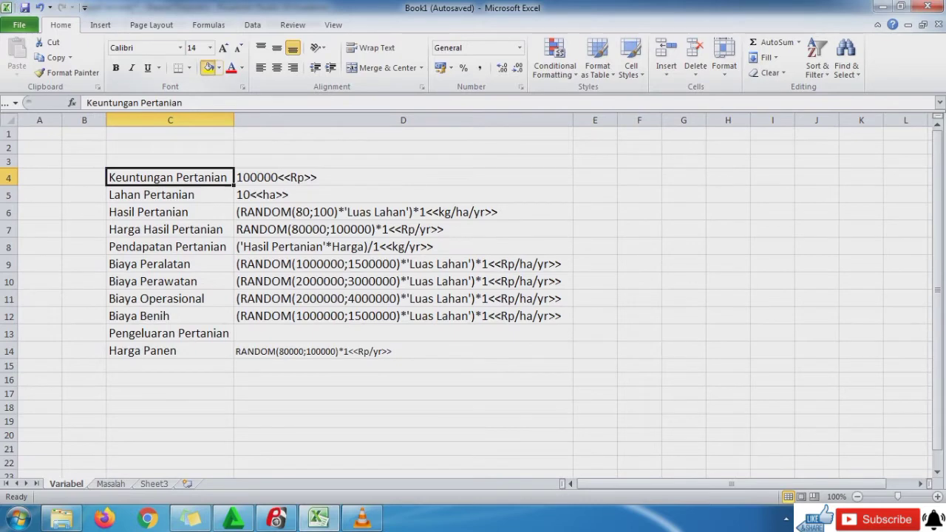
{"action": "left_click", "coordinate": [208, 67]}
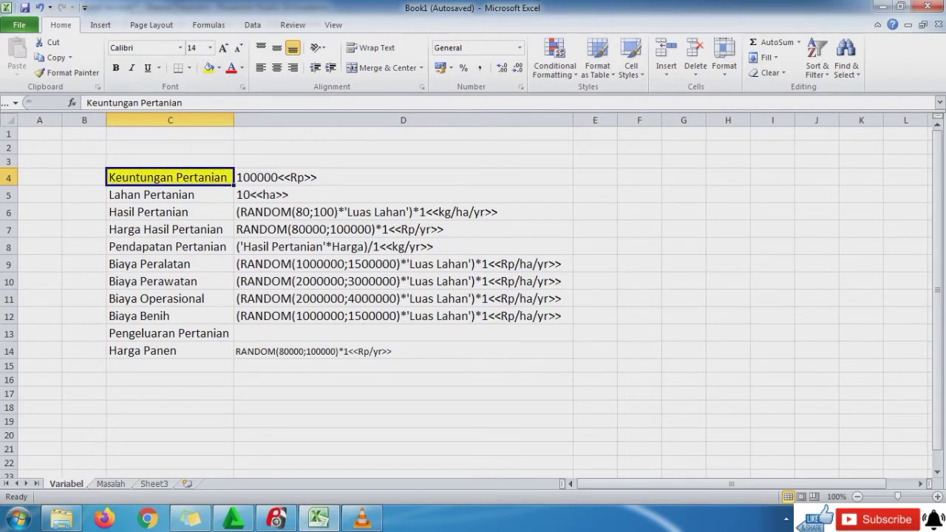
{"action": "left_click", "coordinate": [170, 229]}
{"action": "left_click", "coordinate": [209, 68]}
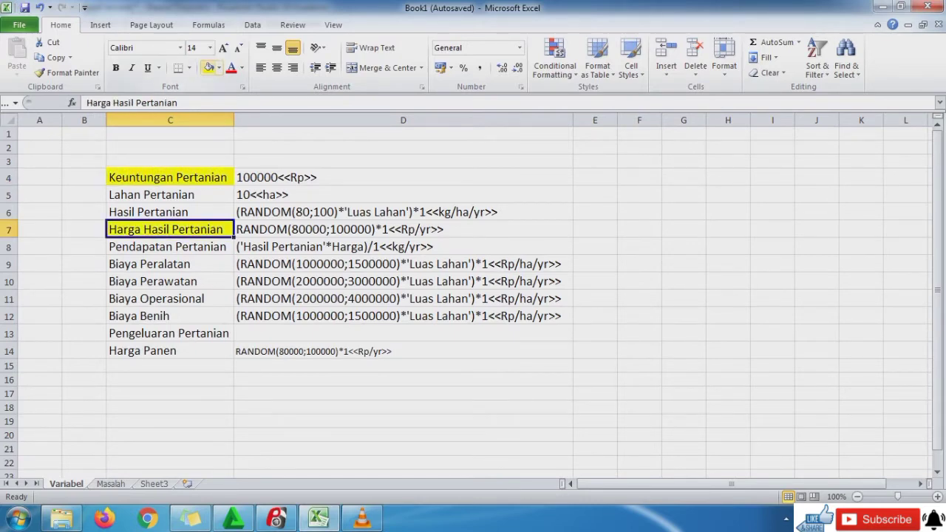
{"action": "left_click", "coordinate": [170, 195]}
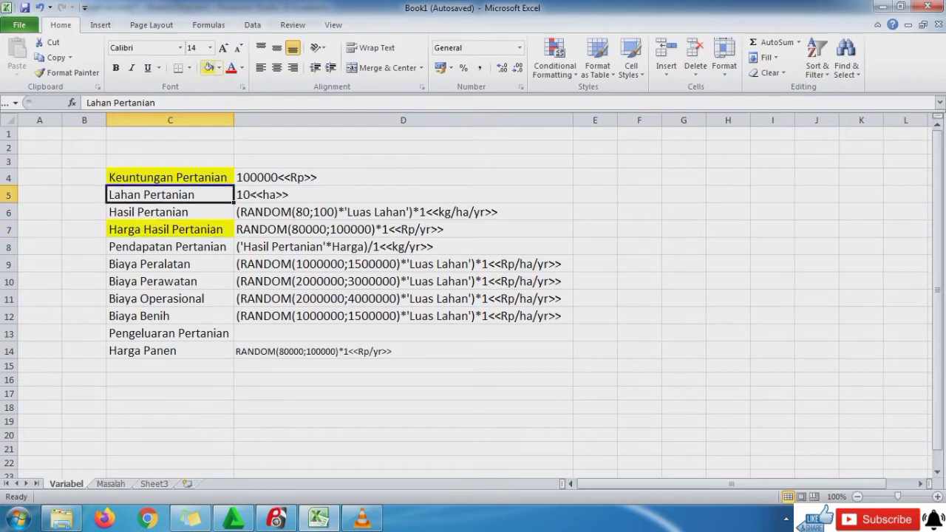
{"action": "left_click", "coordinate": [208, 68]}
{"action": "left_click", "coordinate": [276, 519]}
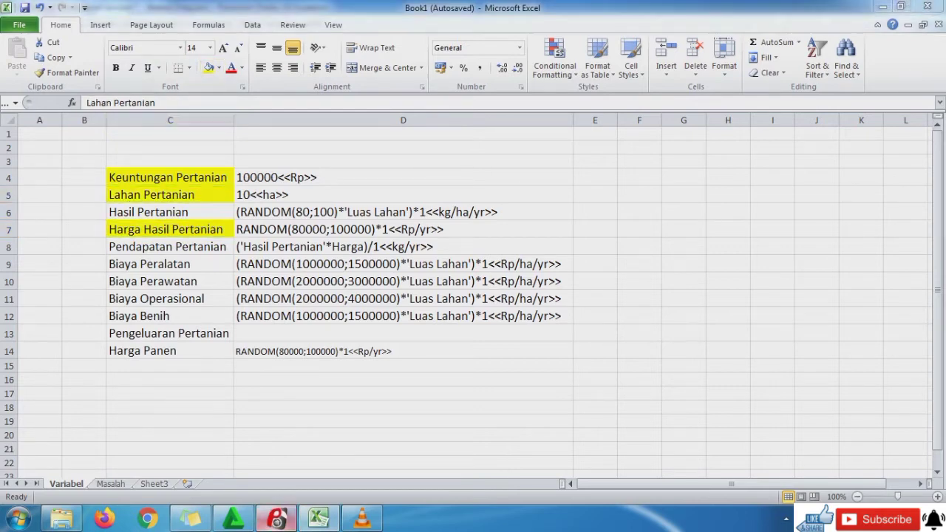
Step: Rename Auxiliary_2, above the Luas Lahan constant, as "Hasil Pertanian"
{"action": "double_click", "coordinate": [189, 296]}
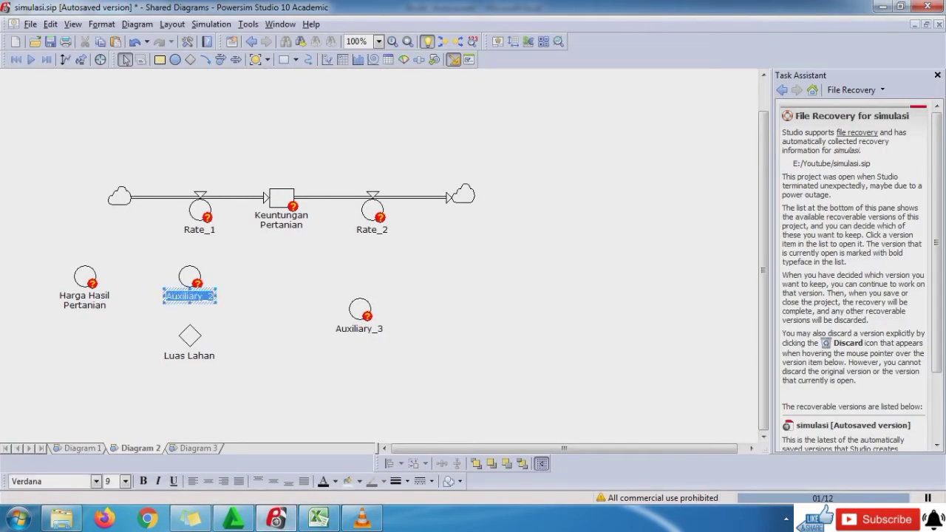
{"action": "type", "text": "Hasil Per"}
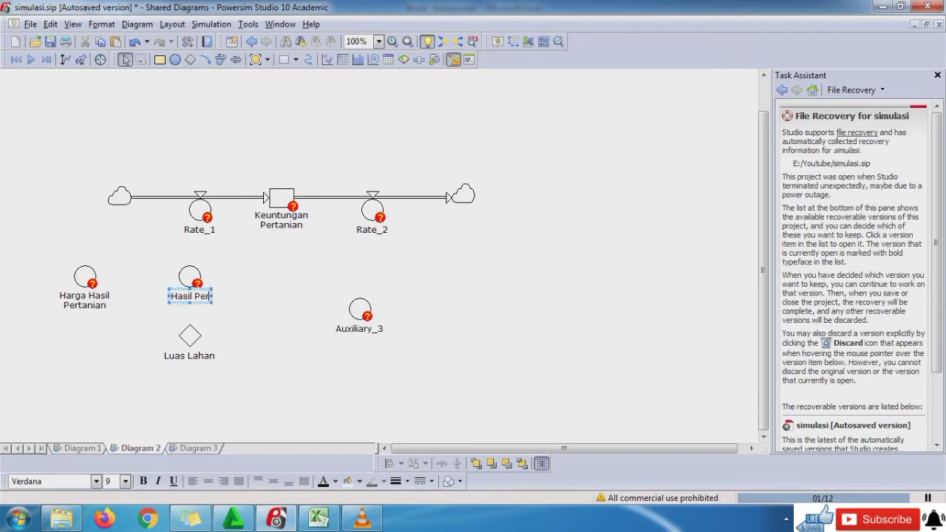
{"action": "type", "text": "tanian"}
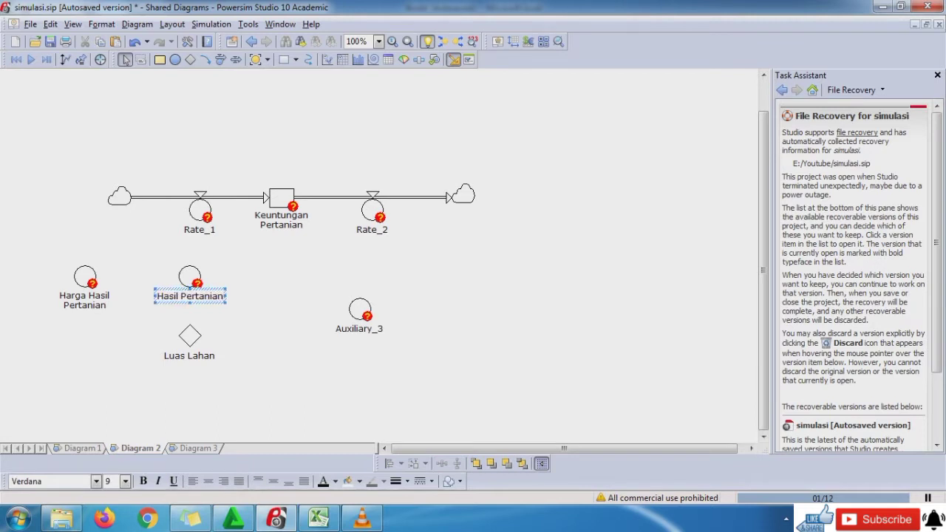
{"action": "key", "text": "Return"}
Step: Rename the inflow Rate_1 as "Pendapatan Pertanian"
{"action": "left_click", "coordinate": [200, 230]}
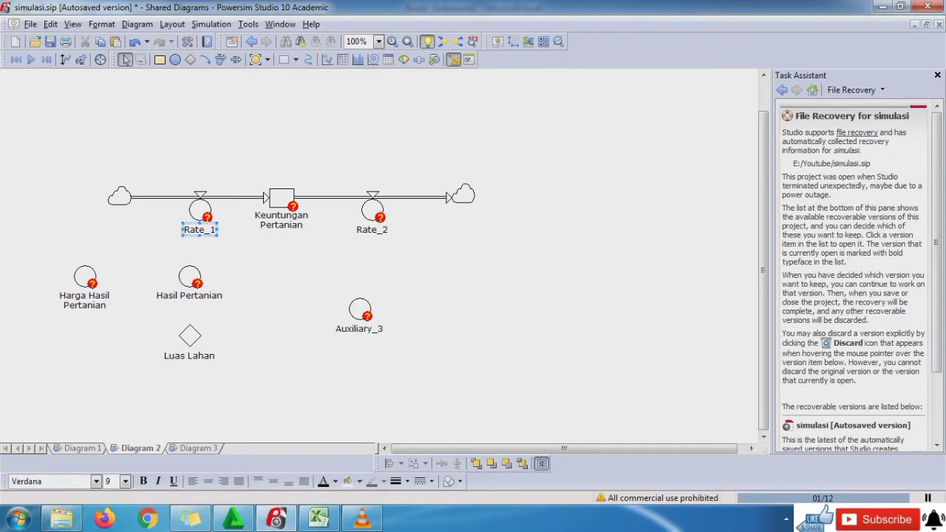
{"action": "type", "text": "Pendalatan"}
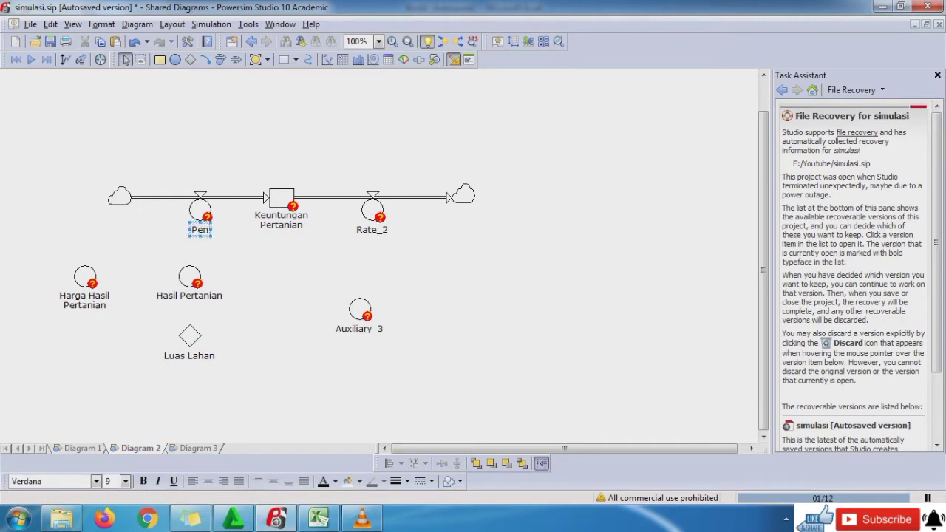
{"action": "key", "text": "BackSpace"}
{"action": "key", "text": "BackSpace"}
{"action": "key", "text": "BackSpace"}
{"action": "key", "text": "BackSpace"}
{"action": "key", "text": "BackSpace"}
{"action": "key", "text": "BackSpace"}
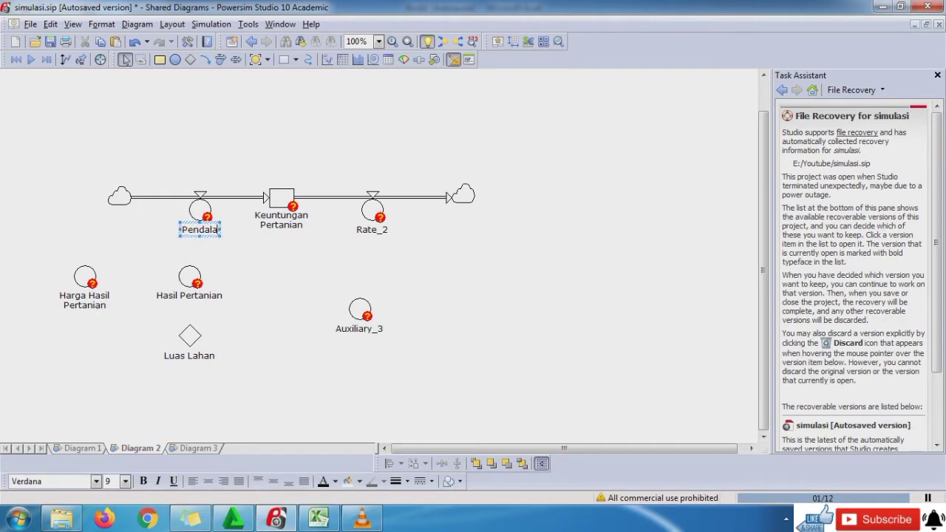
{"action": "type", "text": "pata"}
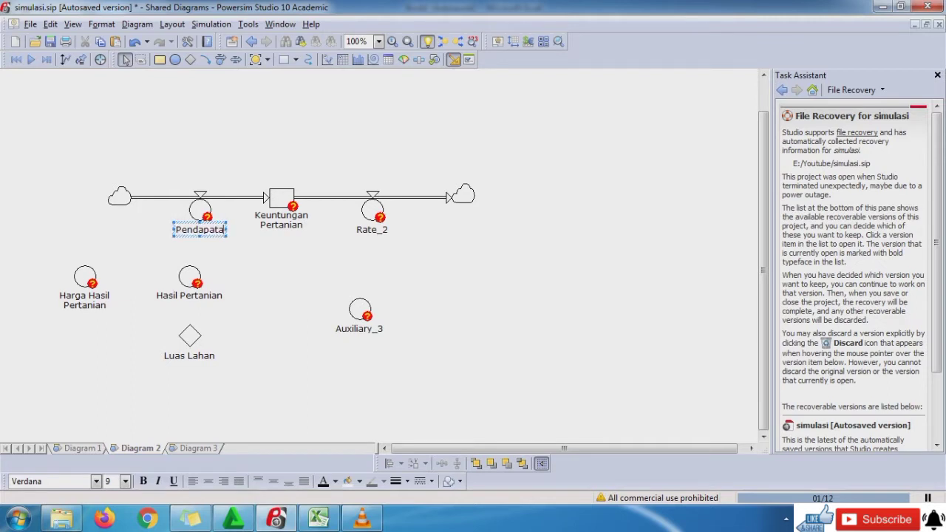
{"action": "type", "text": "n Pertanian"}
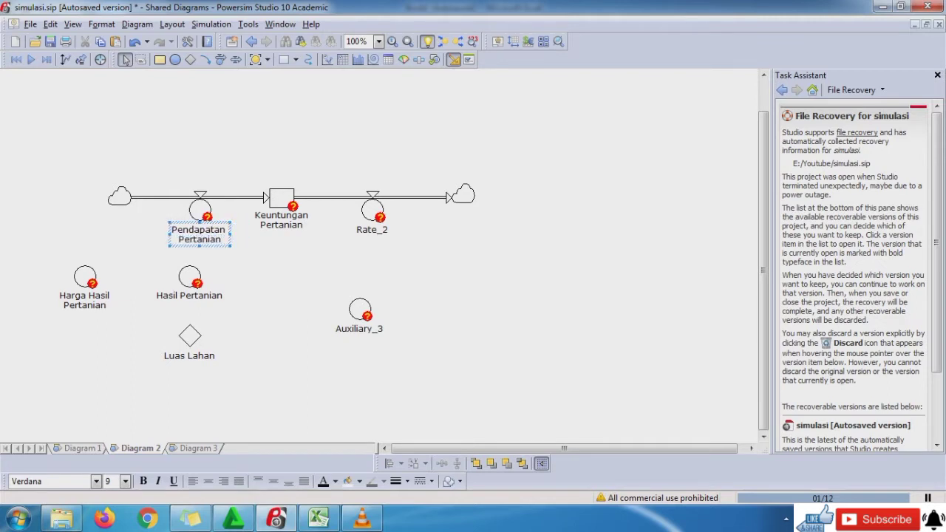
{"action": "key", "text": "Return"}
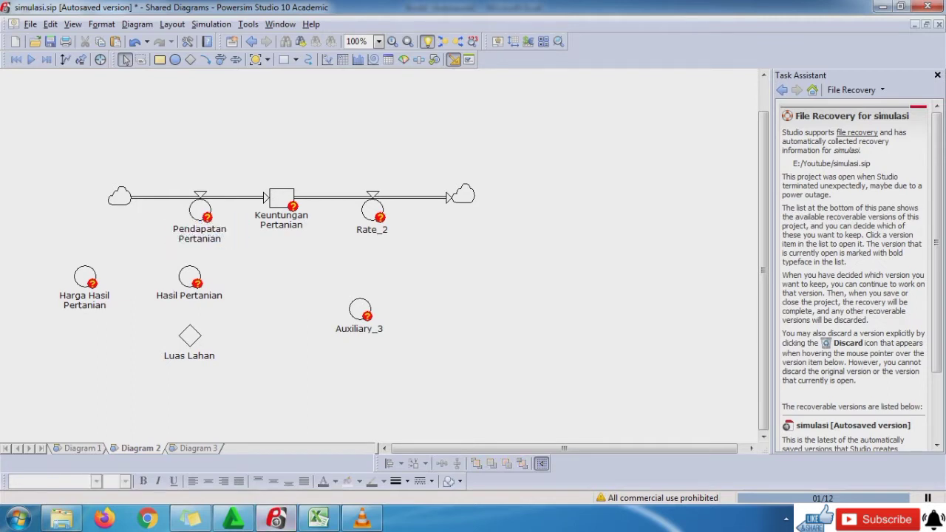
Step: Switch to Excel, fill the Pendapatan Pertanian cell C8 with yellow, and return to Powersim Studio
{"action": "left_click", "coordinate": [318, 519]}
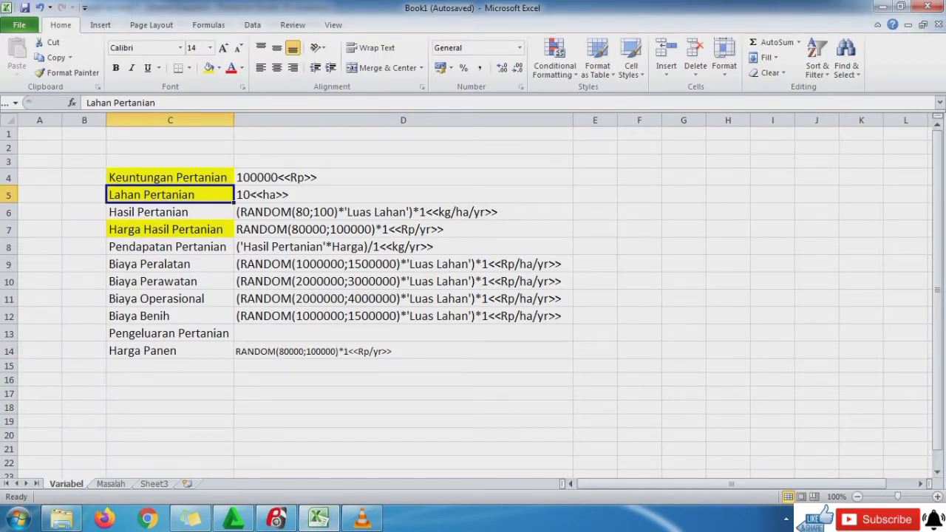
{"action": "left_click", "coordinate": [170, 247]}
{"action": "left_click", "coordinate": [208, 68]}
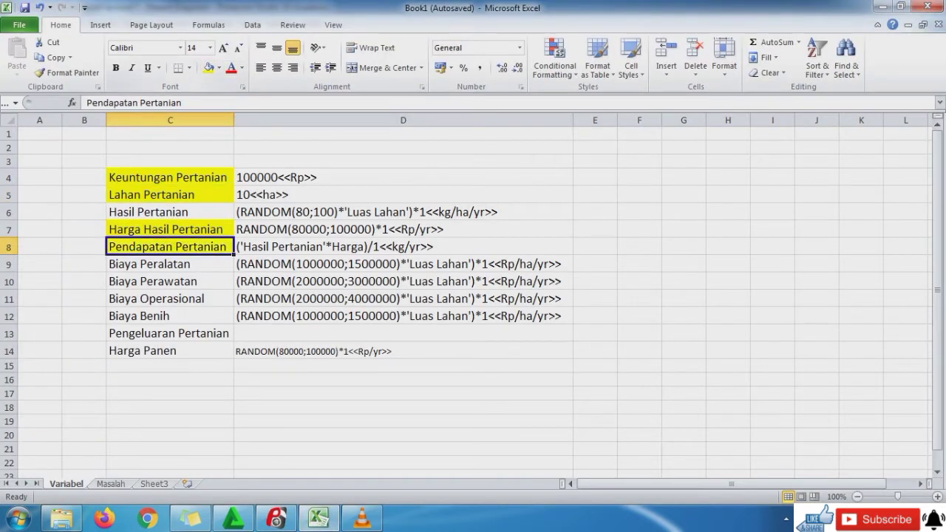
{"action": "left_click", "coordinate": [279, 517]}
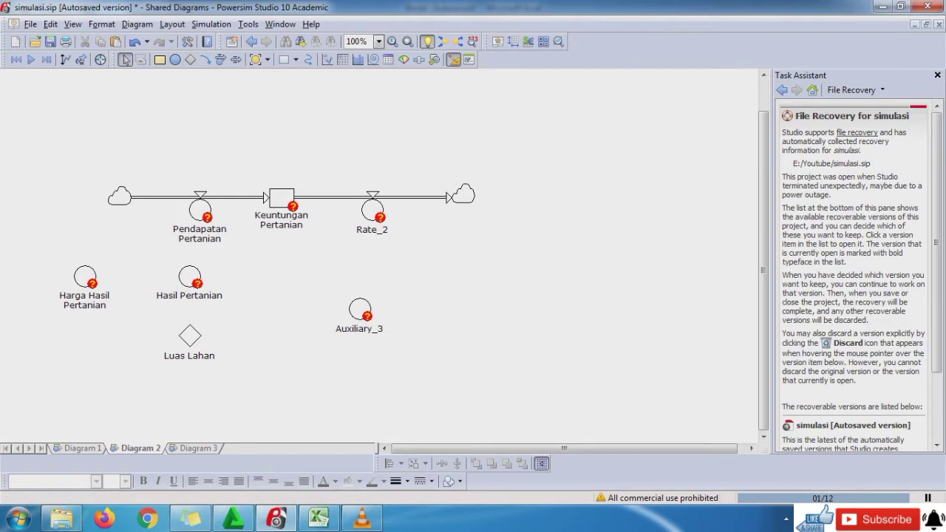
Step: Rename the outflow Rate_2 as "Pengeluaran Pertanian"
{"action": "left_click", "coordinate": [372, 230]}
{"action": "left_click", "coordinate": [371, 230]}
{"action": "type", "text": "Penge"}
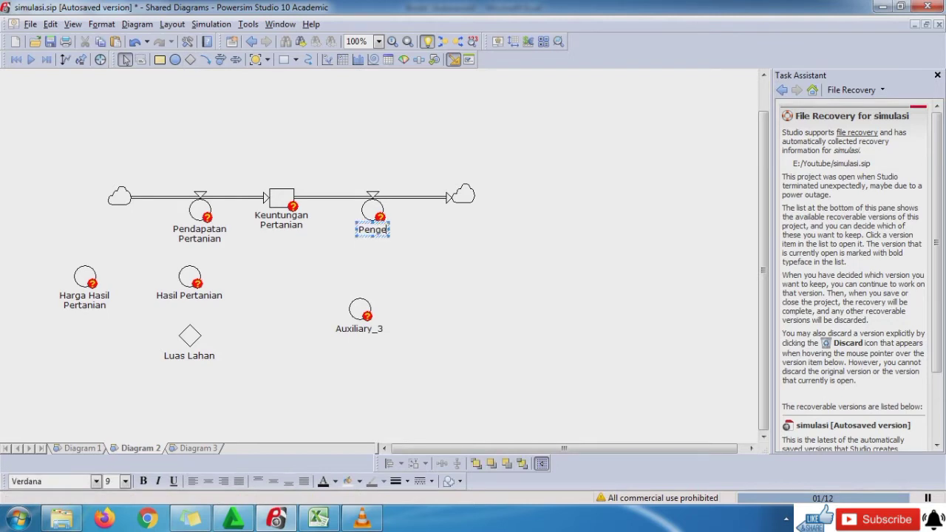
{"action": "type", "text": "luaran Per"}
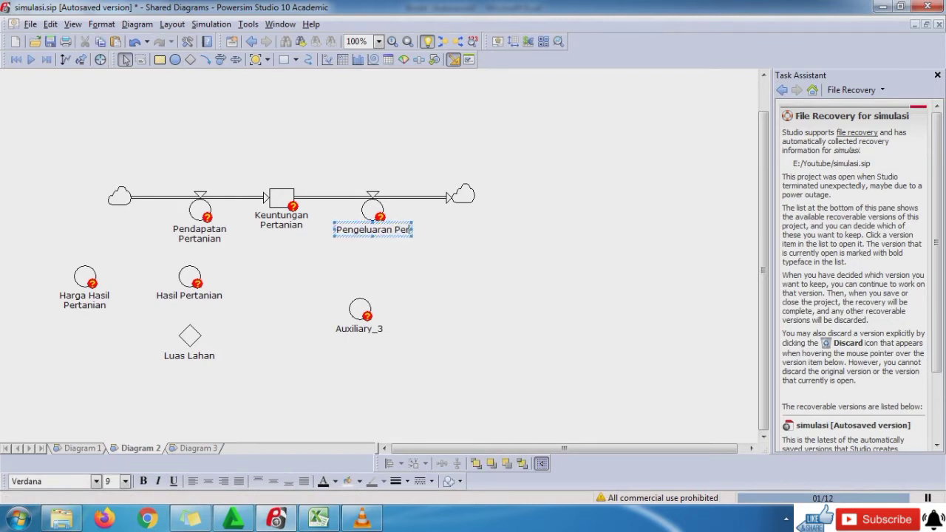
{"action": "type", "text": "tanian"}
{"action": "left_click", "coordinate": [458, 290]}
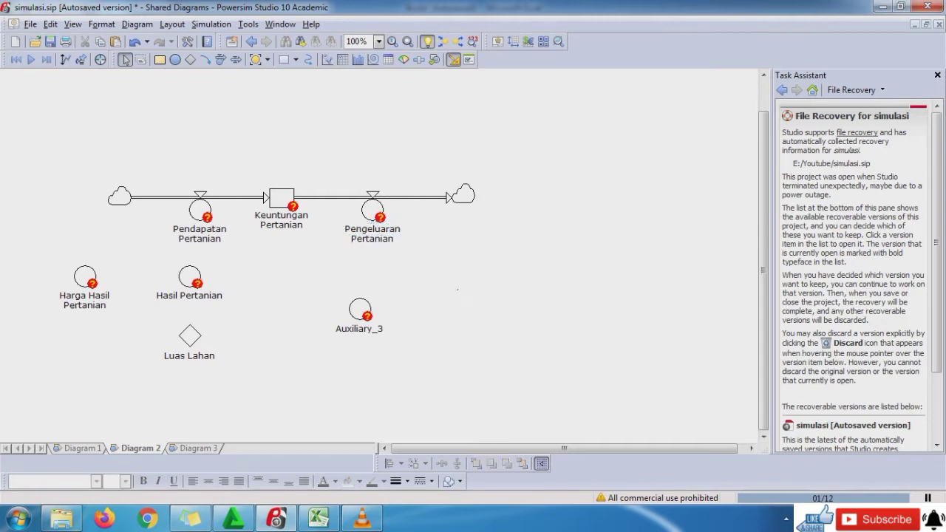
Step: Switch to Excel and fill the Pengeluaran Pertanian cell C13 on the Variabel sheet with yellow
{"action": "key", "text": "alt+Tab"}
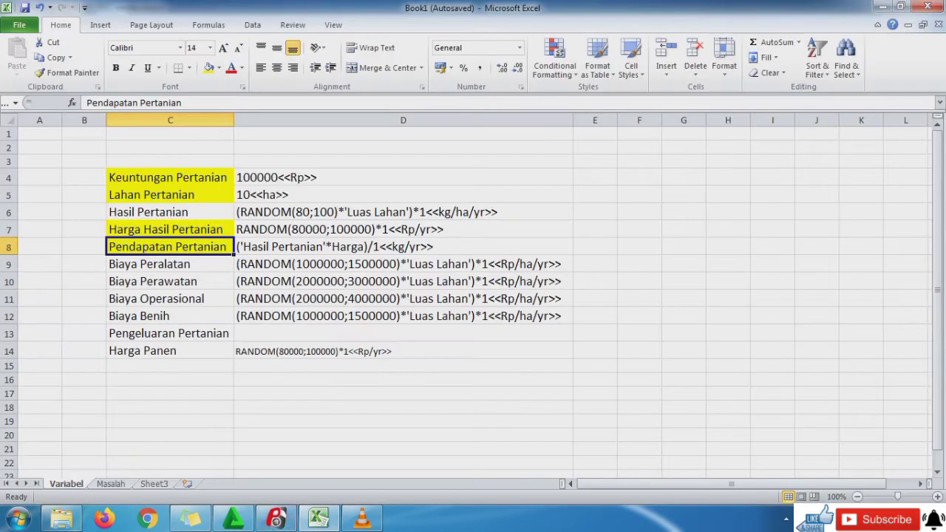
{"action": "left_click", "coordinate": [169, 333]}
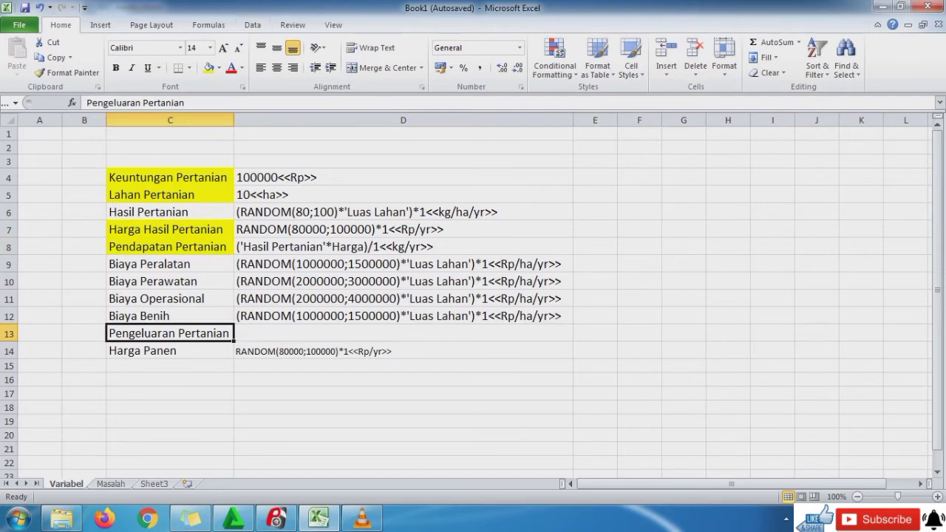
{"action": "left_click", "coordinate": [209, 67]}
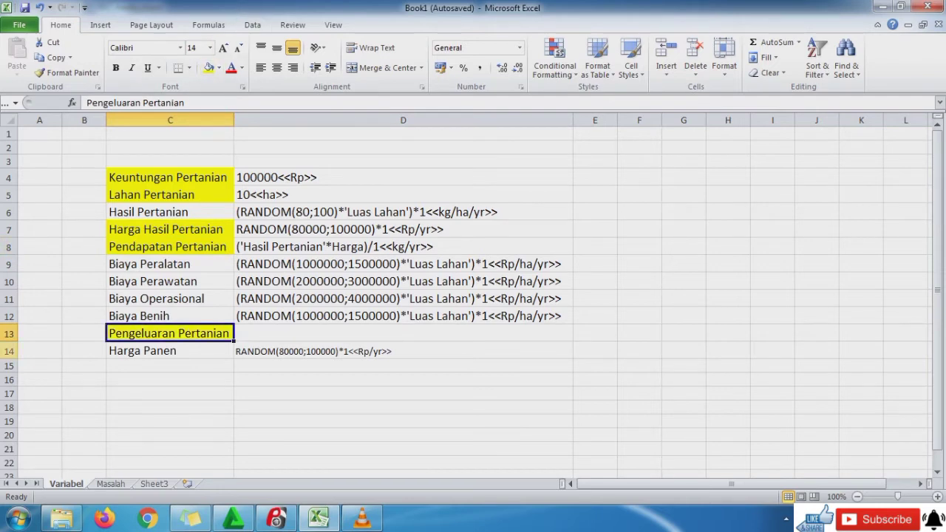
Step: Delete row 14, the Harga Panen variable, from the Variabel sheet
{"action": "left_click", "coordinate": [9, 350]}
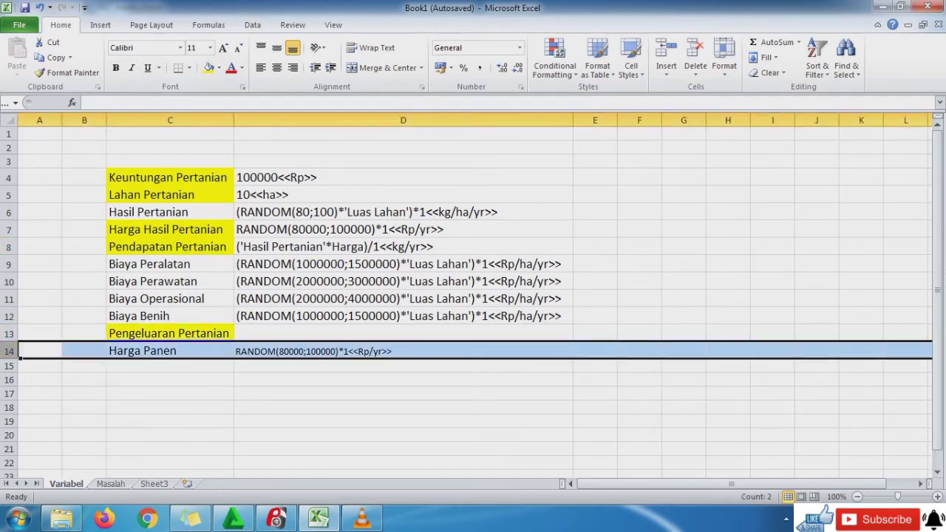
{"action": "left_click", "coordinate": [694, 50]}
{"action": "left_click", "coordinate": [170, 265]}
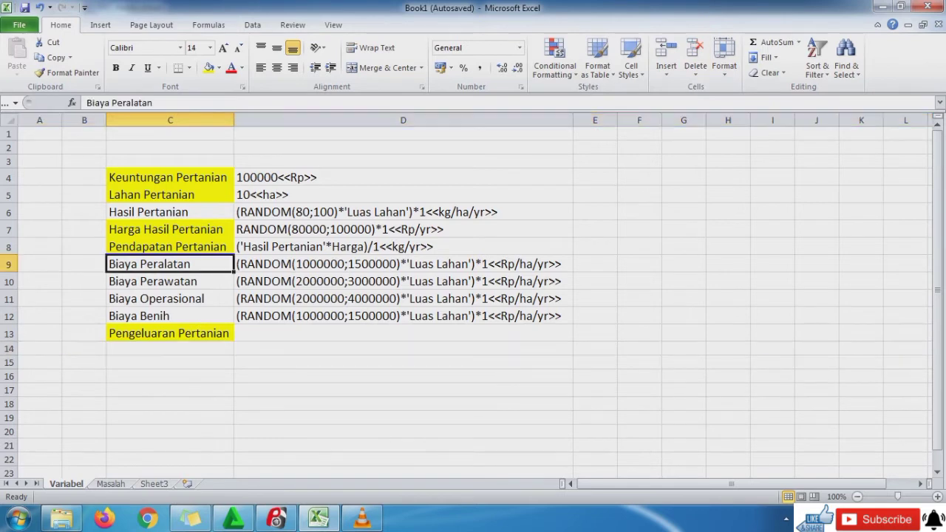
Step: Fill the Hasil Pertanian cell C6 with yellow and go through the four Biaya variables in C9 to C12
{"action": "left_click", "coordinate": [170, 212]}
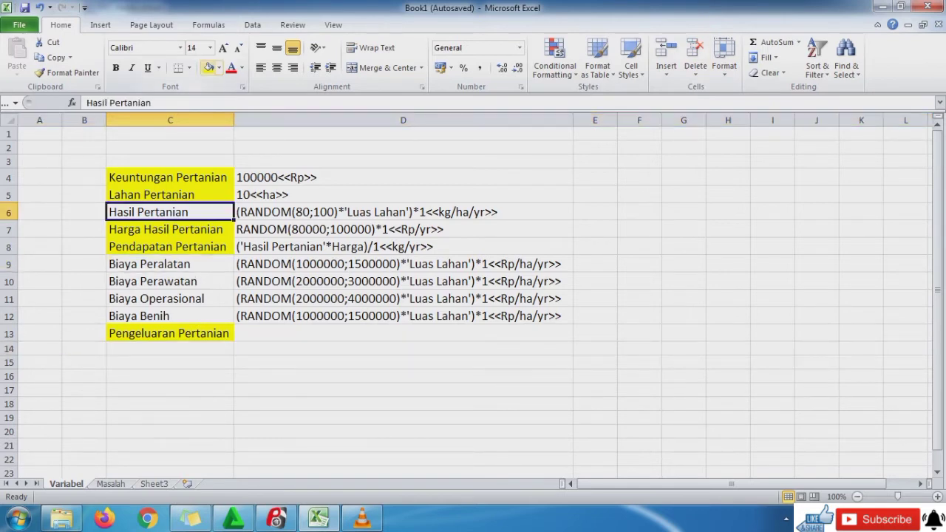
{"action": "left_click", "coordinate": [209, 67]}
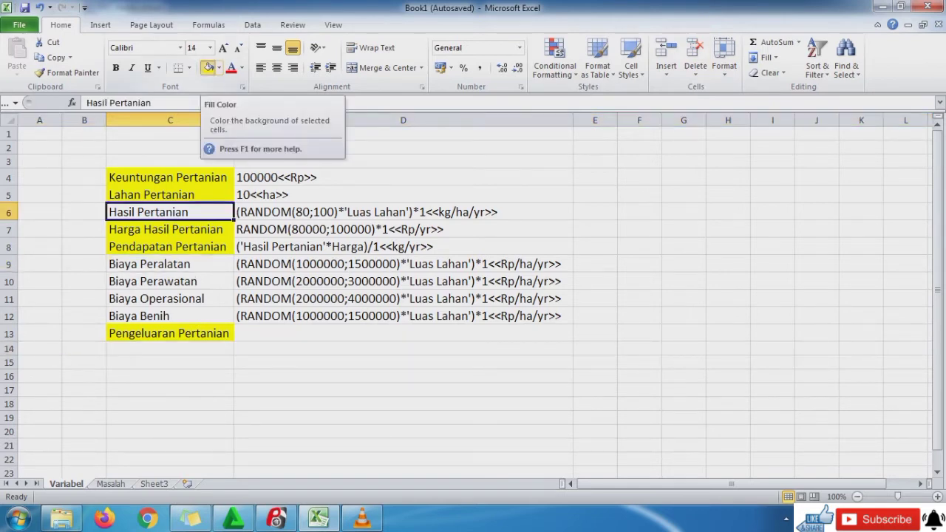
{"action": "left_click", "coordinate": [170, 264]}
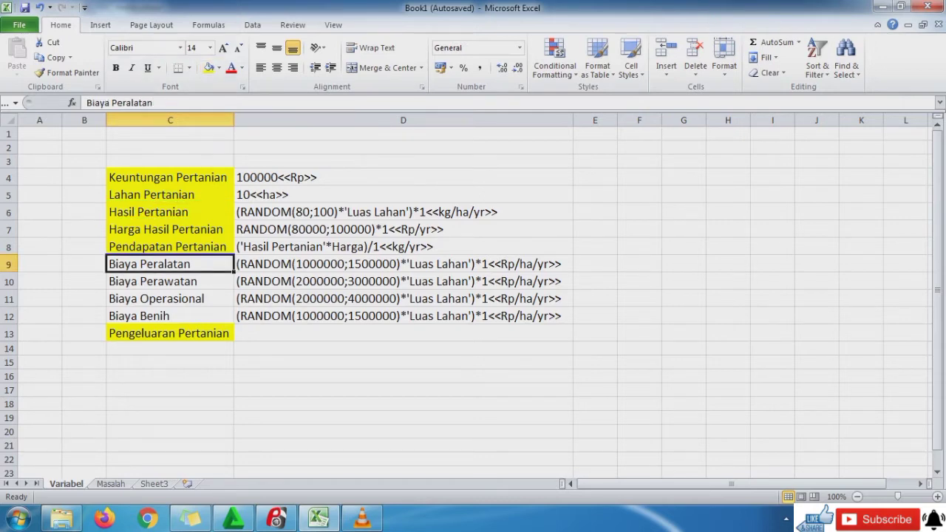
{"action": "left_click", "coordinate": [170, 281]}
{"action": "left_click", "coordinate": [170, 299]}
{"action": "left_click", "coordinate": [170, 317]}
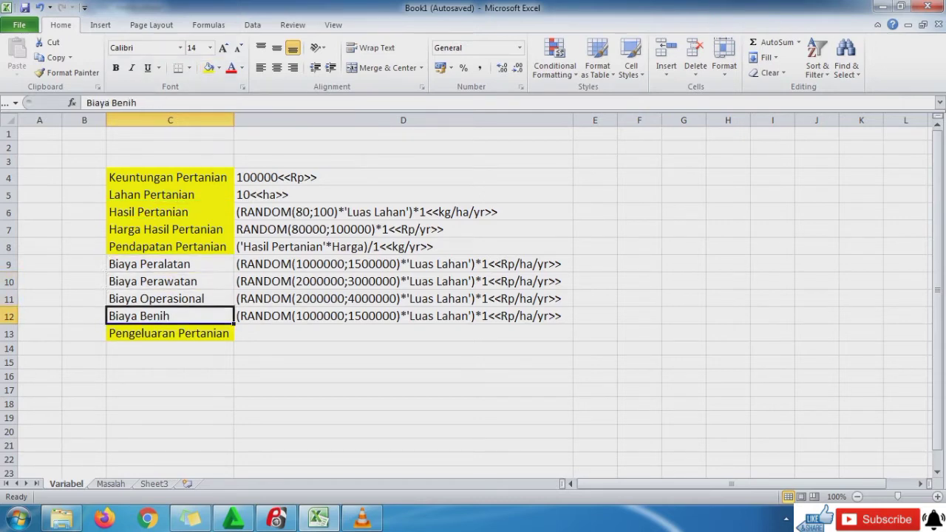
Step: Switch to Powersim Studio and rename Auxiliary_3, below Pengeluaran Pertanian, as "Biaya Peralatan"
{"action": "left_click", "coordinate": [277, 518]}
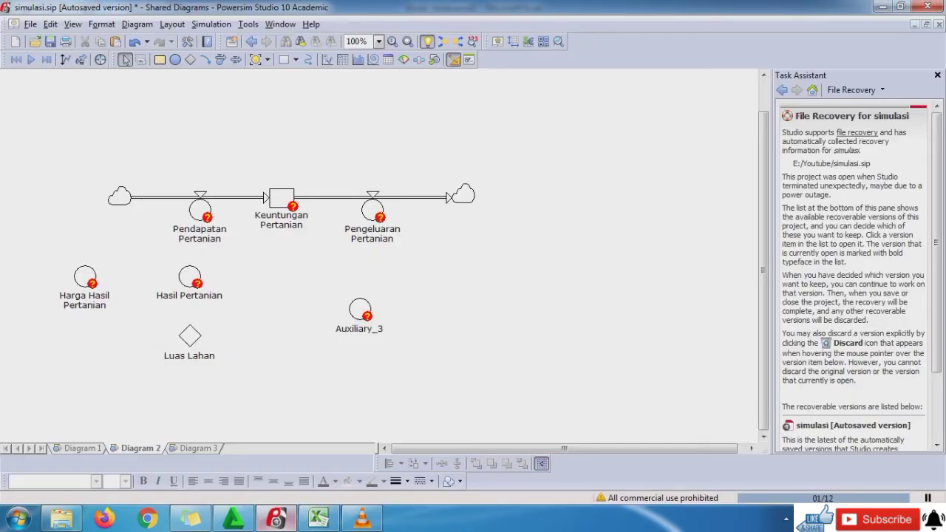
{"action": "double_click", "coordinate": [359, 329]}
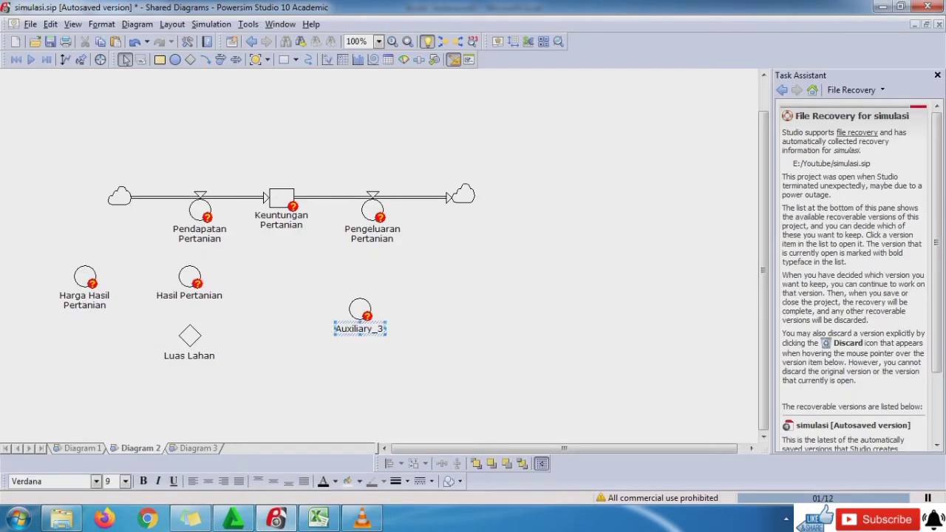
{"action": "type", "text": "Biaya Peralatan"}
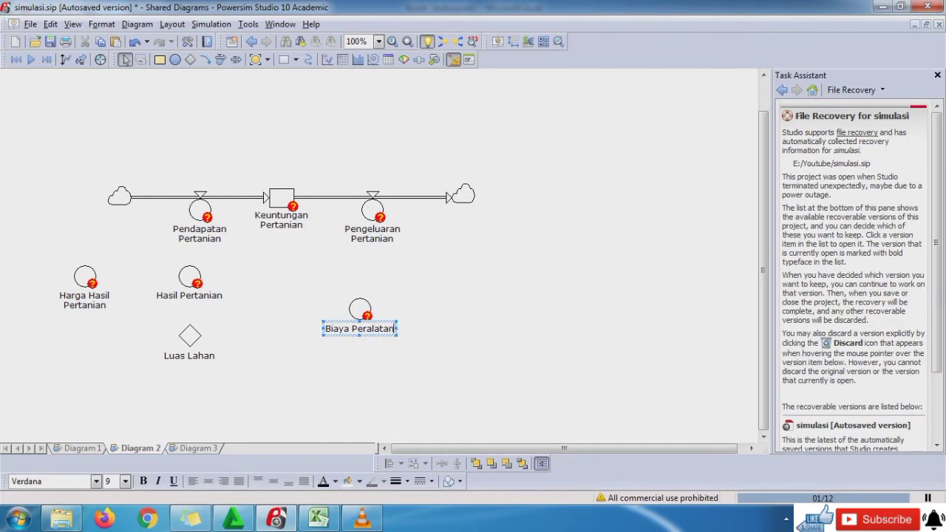
{"action": "left_click", "coordinate": [436, 345]}
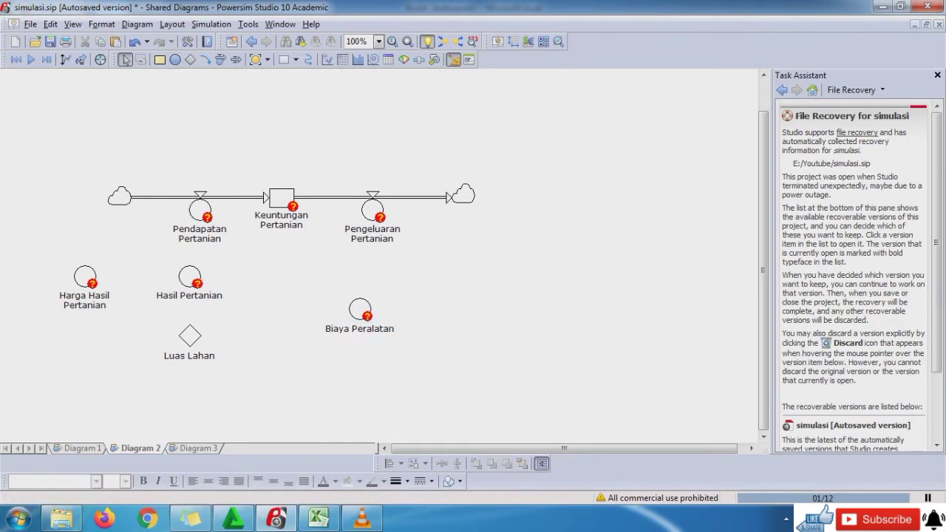
Step: Place another auxiliary just to the right of Biaya Peralatan
{"action": "left_click", "coordinate": [175, 60]}
{"action": "left_click", "coordinate": [425, 302]}
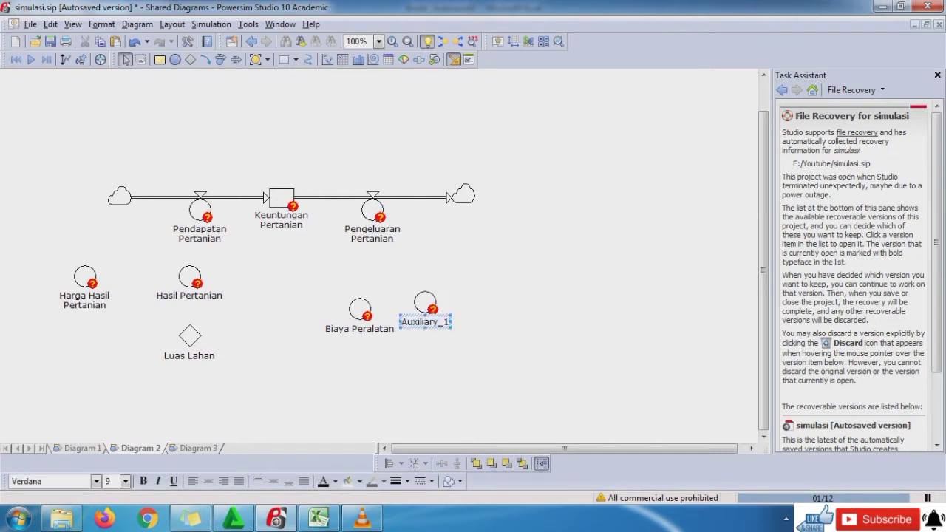
Step: Name the new auxiliary beside Biaya Peralatan "Biaya Perawatan" and line it up in the same row
{"action": "type", "text": "Biaya Pea"}
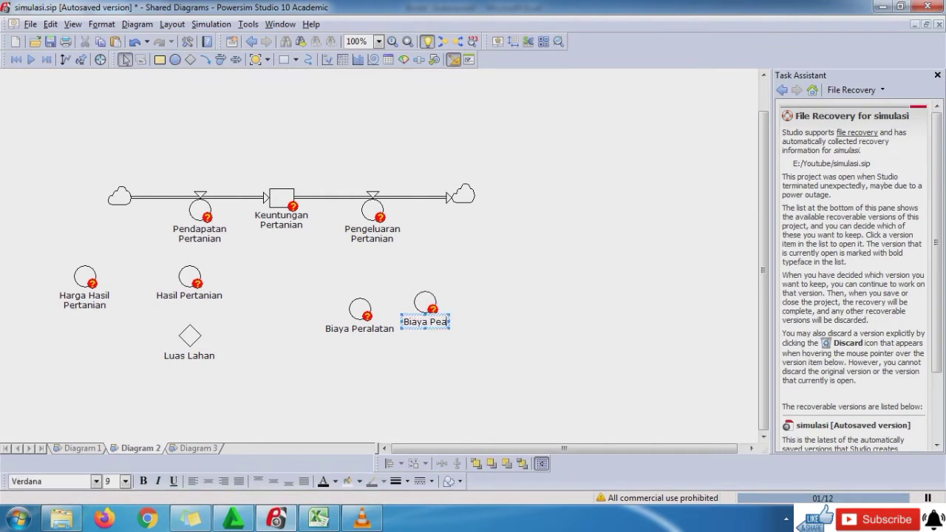
{"action": "key", "text": "BackSpace"}
{"action": "type", "text": "rawatan"}
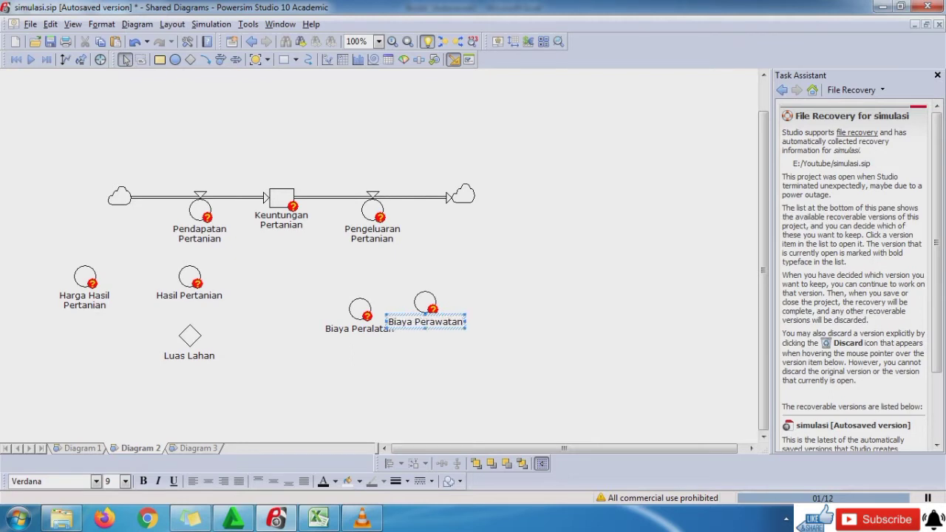
{"action": "key", "text": "Return"}
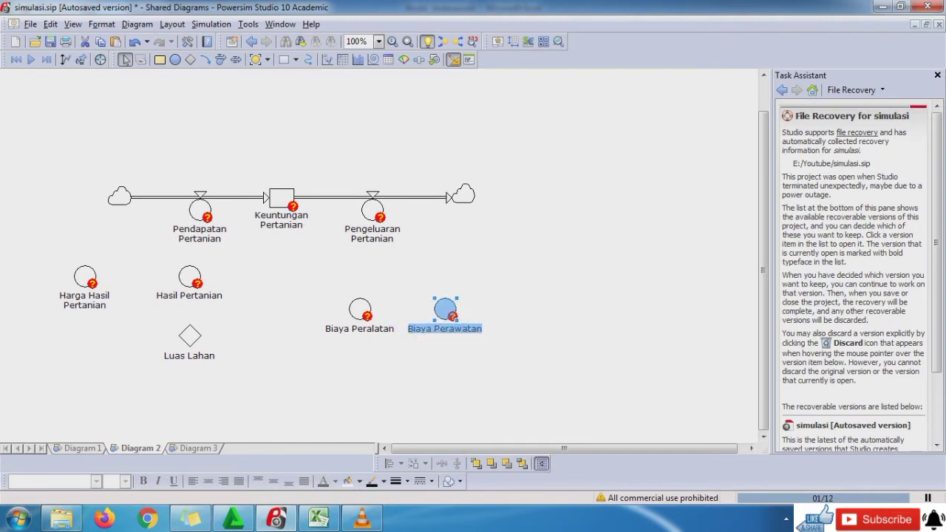
Step: Add an auxiliary named "Biaya Operasional" beside Biaya Perawatan and align it with the row of cost variables
{"action": "left_click", "coordinate": [175, 60]}
{"action": "left_click", "coordinate": [529, 302]}
{"action": "key", "text": "F2"}
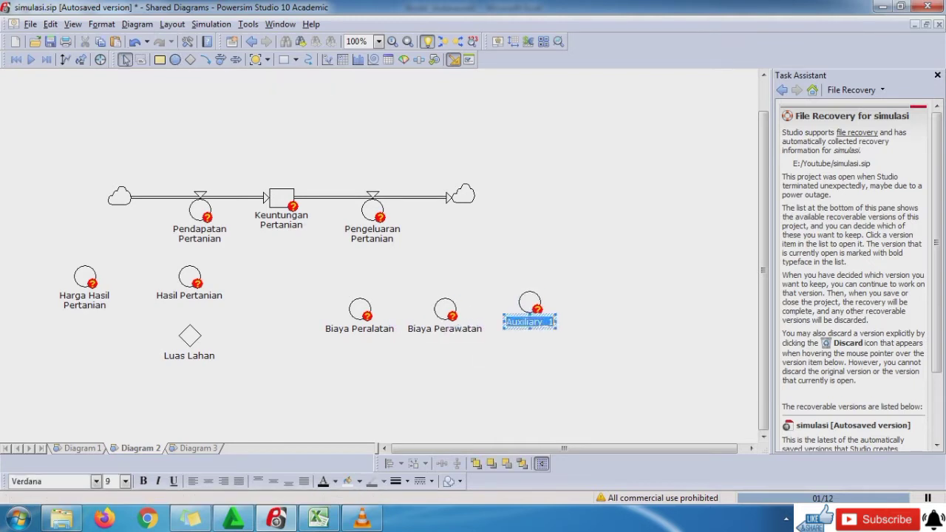
{"action": "type", "text": "Biaya Op"}
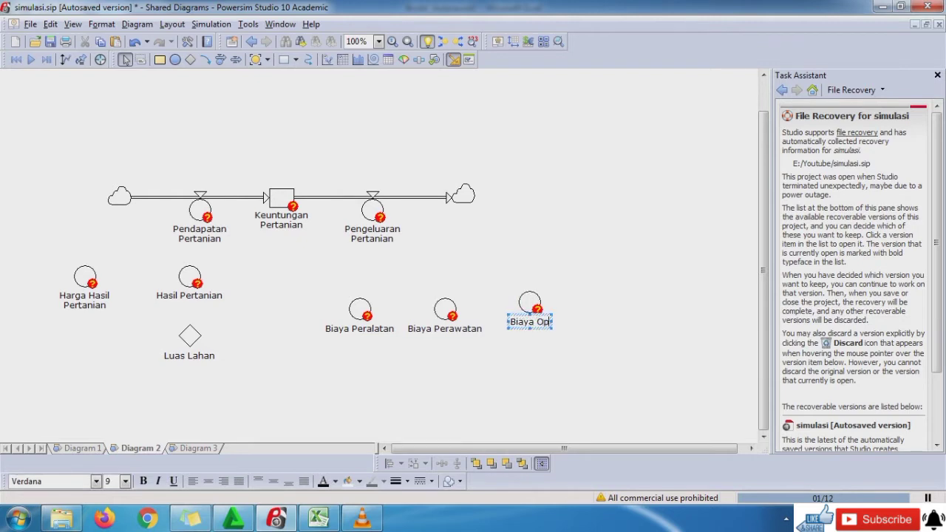
{"action": "type", "text": "erasiona"}
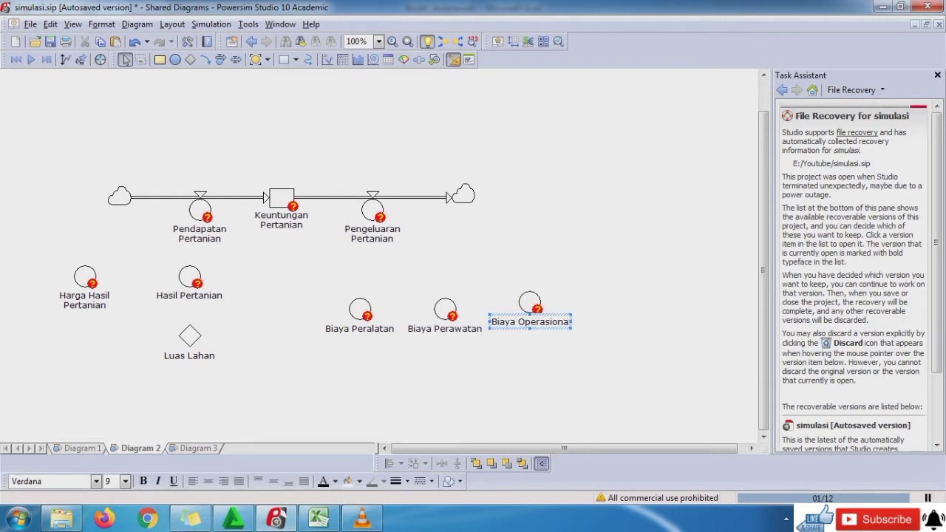
{"action": "type", "text": "l"}
{"action": "key", "text": "Return"}
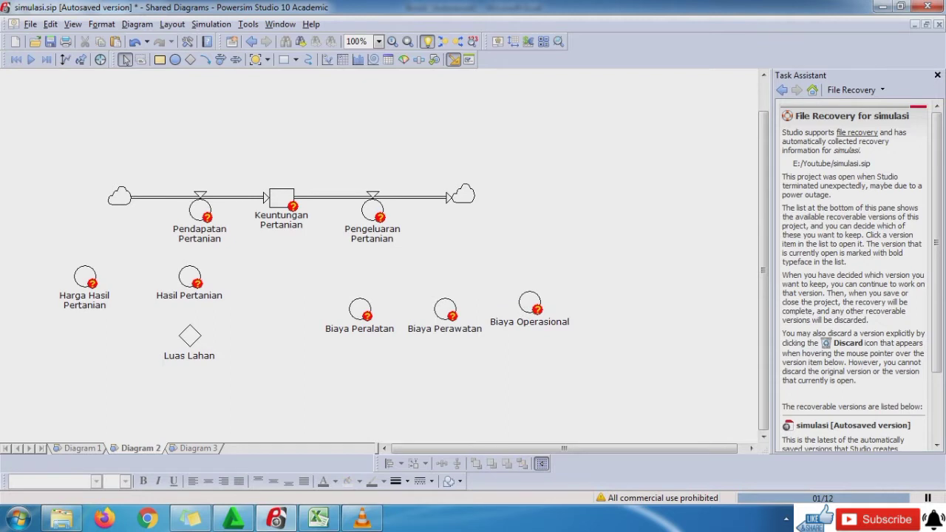
{"action": "left_click_drag", "start_coordinate": [530, 303], "coordinate": [536, 309]}
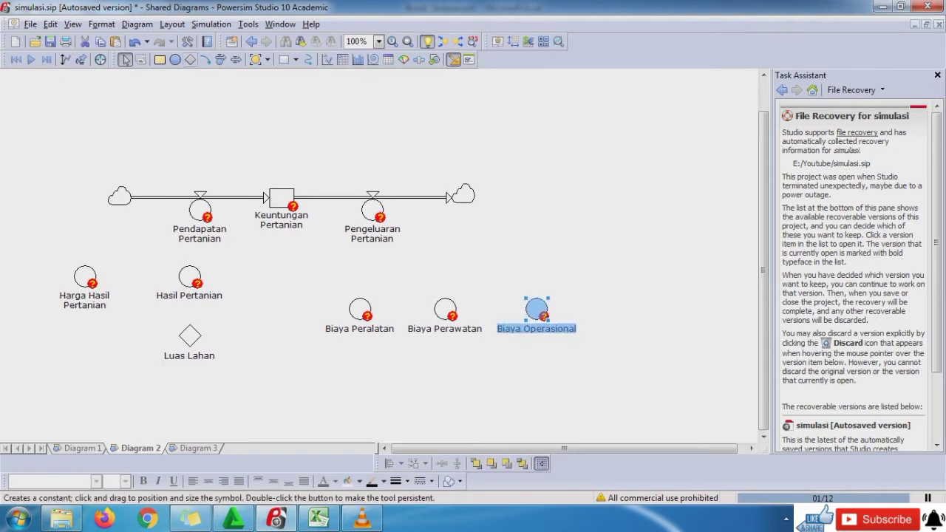
Step: Add a fourth cost auxiliary beside Biaya Operasional and name it "Biaya Benih"
{"action": "left_click", "coordinate": [175, 59]}
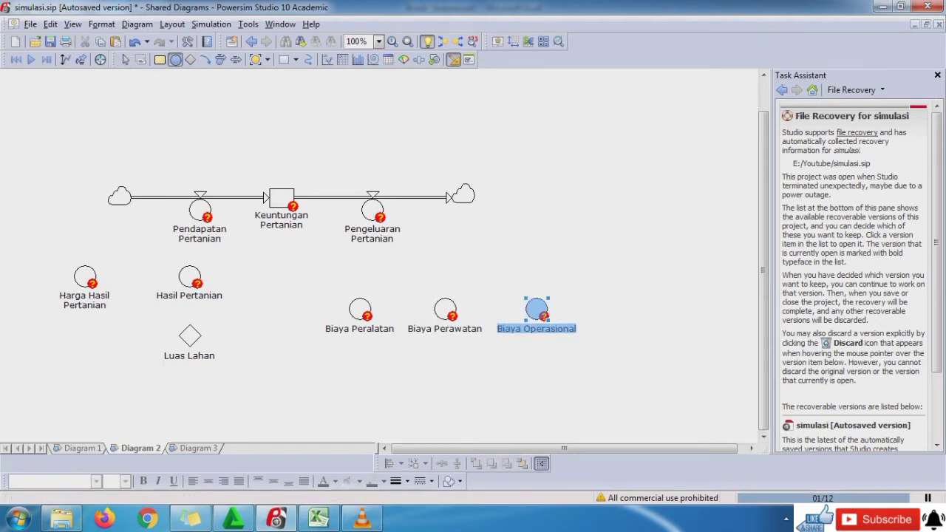
{"action": "left_click", "coordinate": [614, 309]}
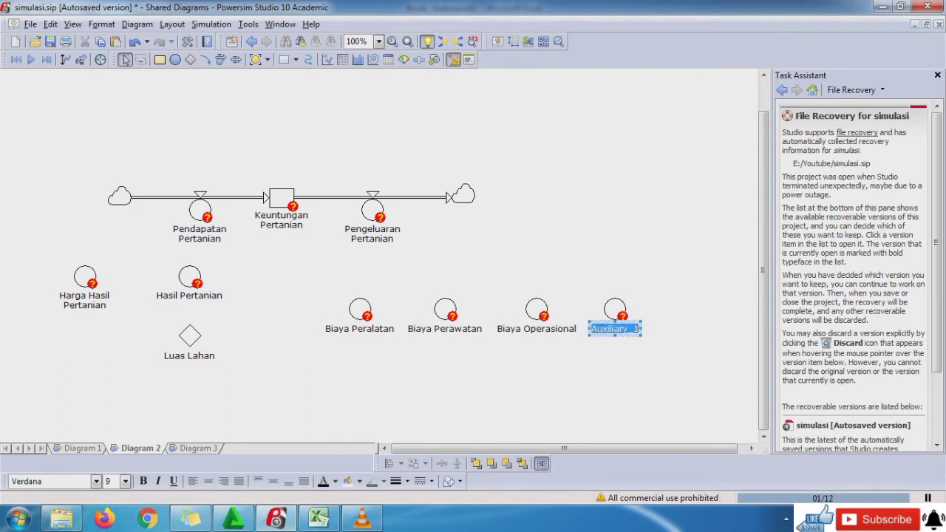
{"action": "type", "text": "Biaya Ben"}
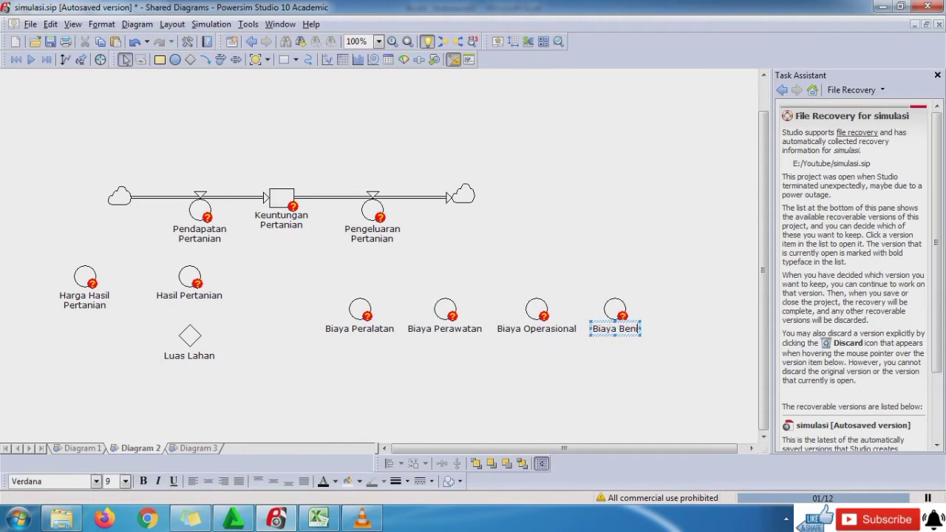
{"action": "type", "text": "ih"}
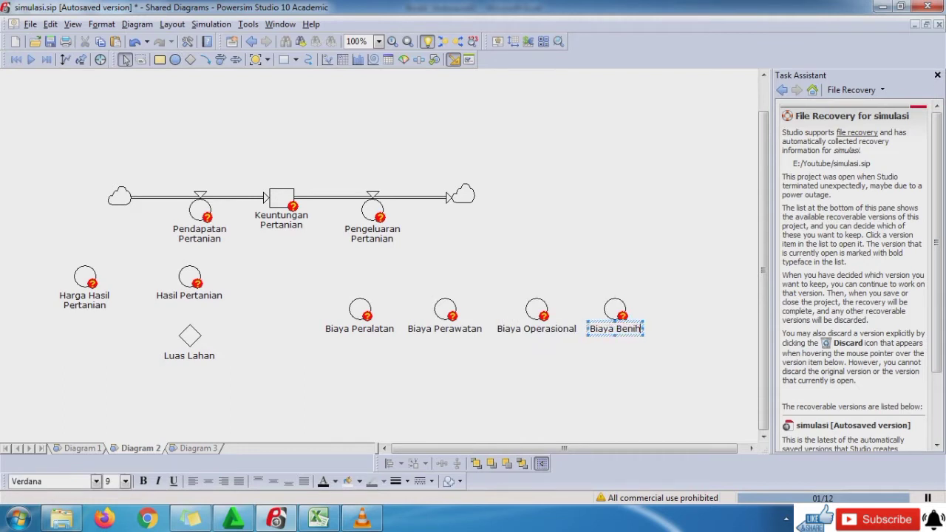
{"action": "key", "text": "Return"}
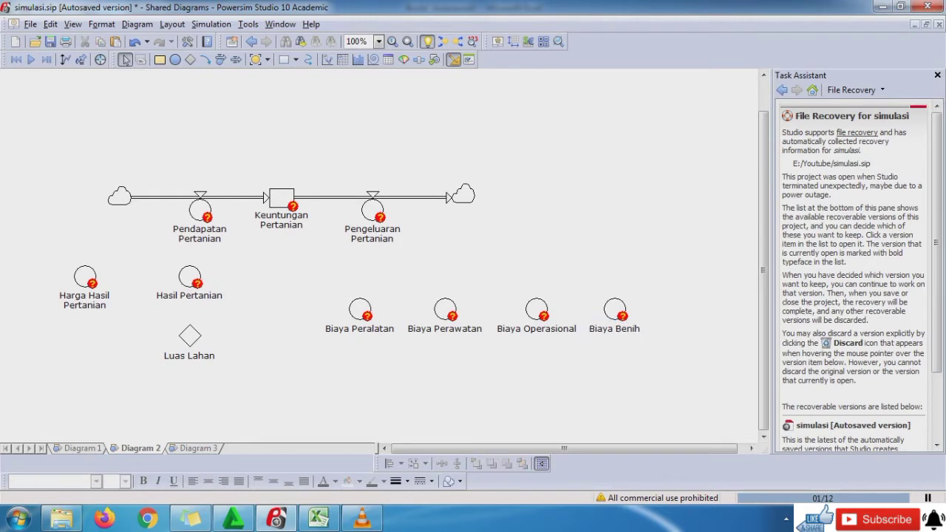
Step: Switch to Excel and fill the four Biaya variables in C9:C12 of the Variabel sheet with yellow
{"action": "left_click", "coordinate": [313, 520]}
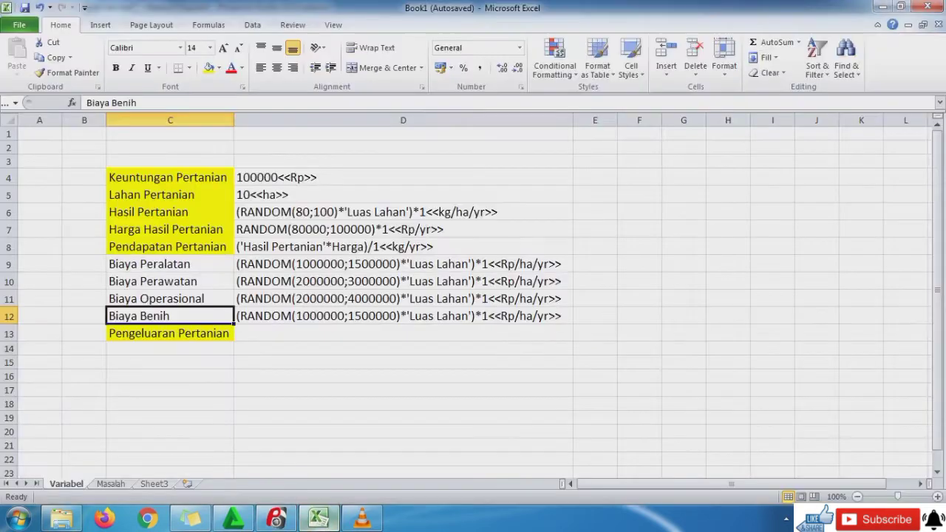
{"action": "left_click_drag", "start_coordinate": [170, 264], "coordinate": [170, 316]}
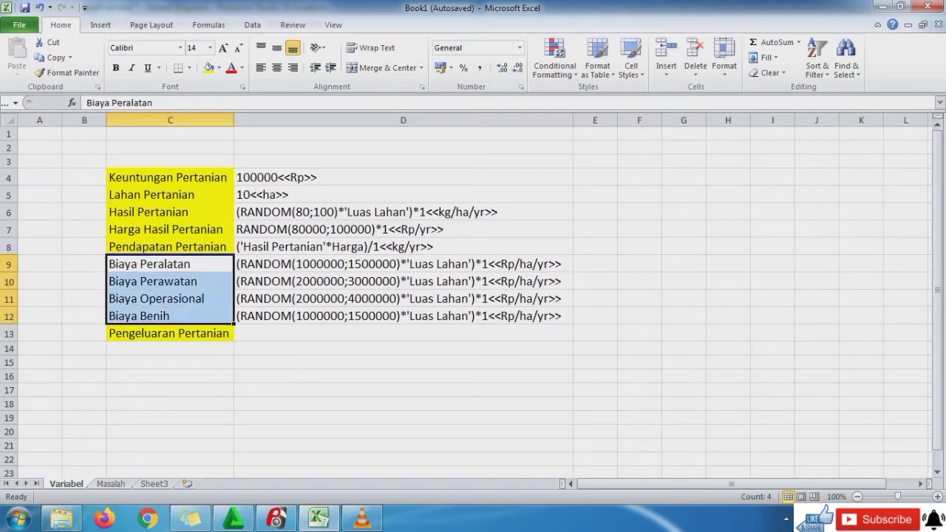
{"action": "left_click", "coordinate": [209, 68]}
{"action": "left_click", "coordinate": [402, 418]}
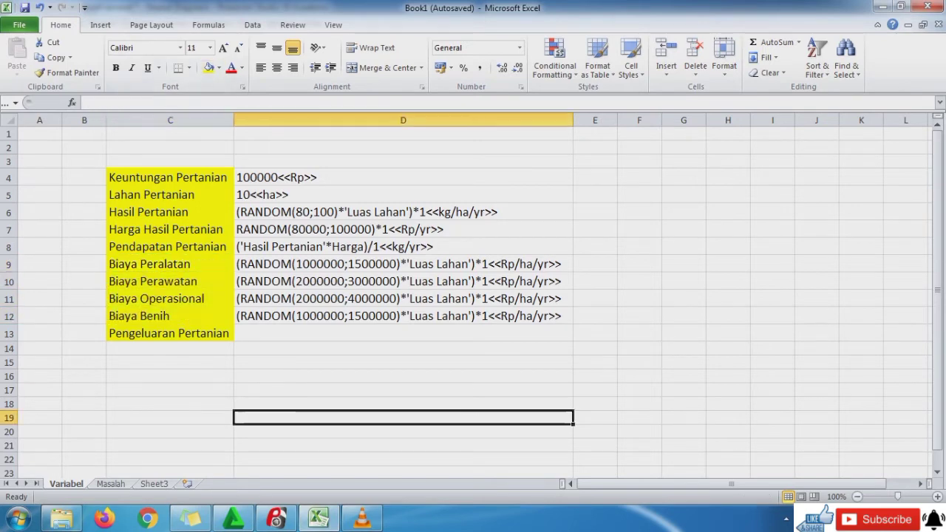
Step: On the Masalah sheet, enter "ok" in D4 beside Penentuan komponen dalam main model and select C5
{"action": "left_click", "coordinate": [111, 484]}
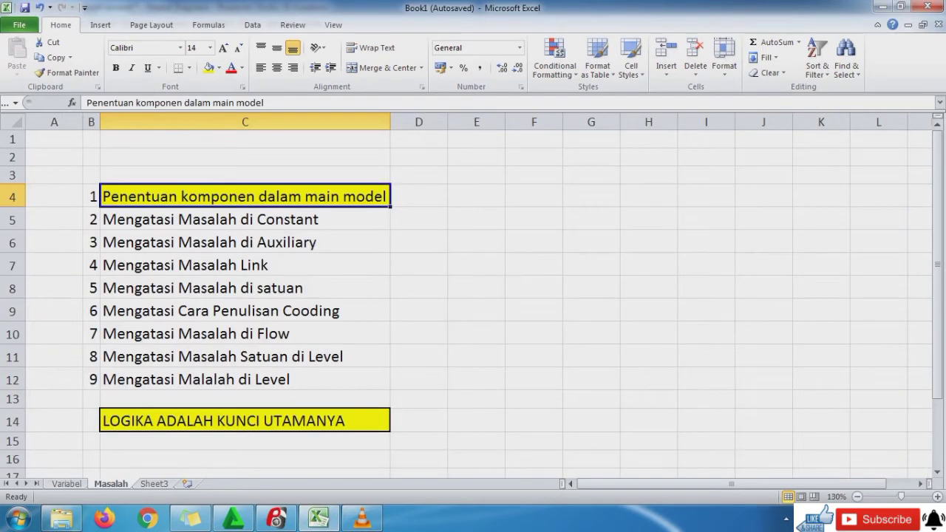
{"action": "left_click", "coordinate": [244, 220]}
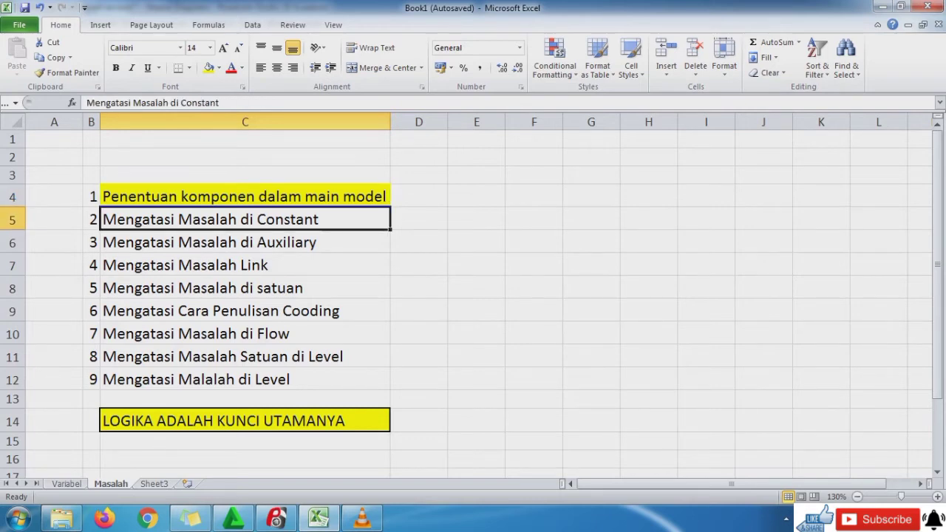
{"action": "left_click", "coordinate": [419, 197]}
{"action": "type", "text": "ok"}
{"action": "key", "text": "Return"}
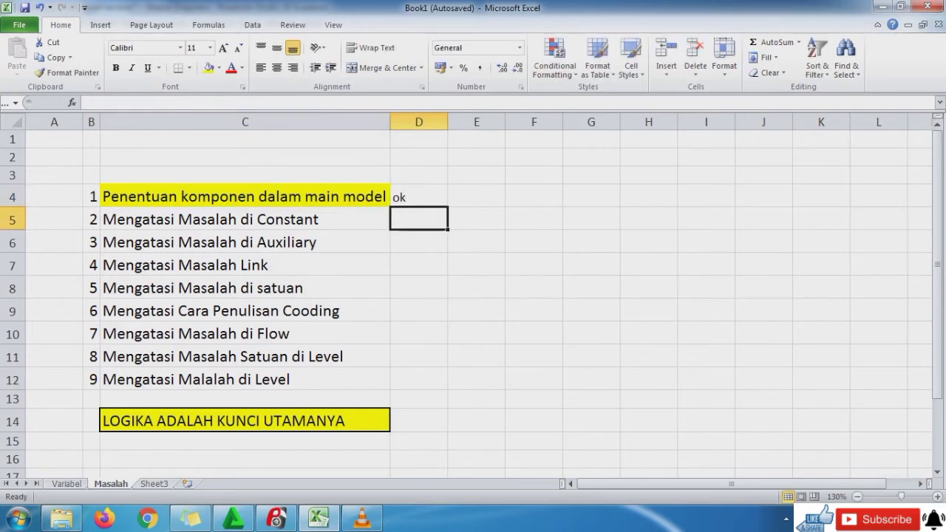
{"action": "left_click", "coordinate": [245, 220]}
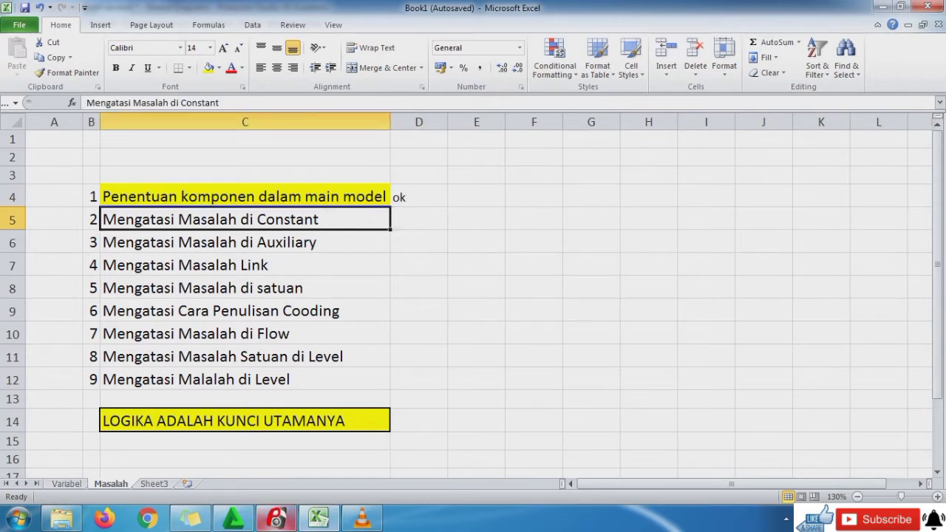
Step: Switch to Powersim Studio and clear the definition of the Luas Lahan constant, accepting it without a definition
{"action": "left_click", "coordinate": [277, 519]}
{"action": "double_click", "coordinate": [190, 336]}
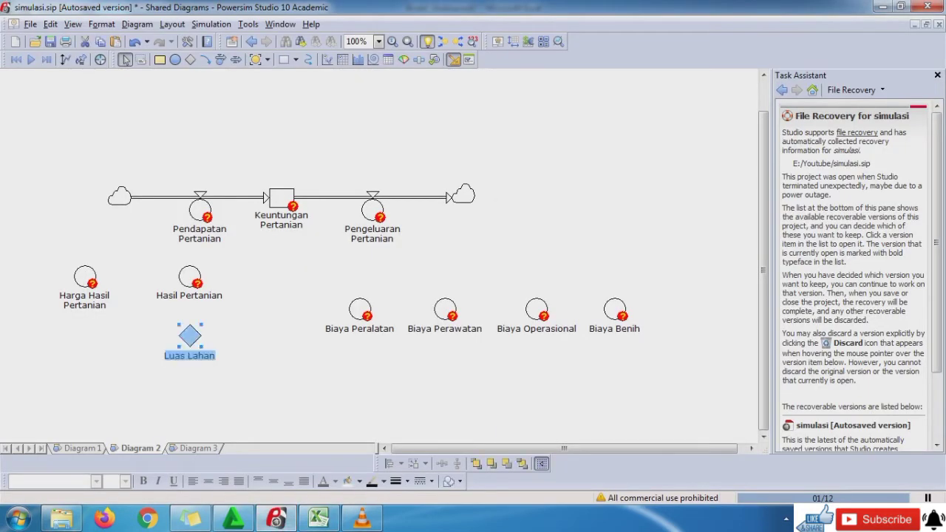
{"action": "key", "text": "shift+Left"}
{"action": "key", "text": "shift+Left"}
{"action": "key", "text": "shift+Left"}
{"action": "key", "text": "shift+Left"}
{"action": "key", "text": "shift+Left"}
{"action": "key", "text": "shift+Left"}
{"action": "key", "text": "shift+Left"}
{"action": "key", "text": "shift+Left"}
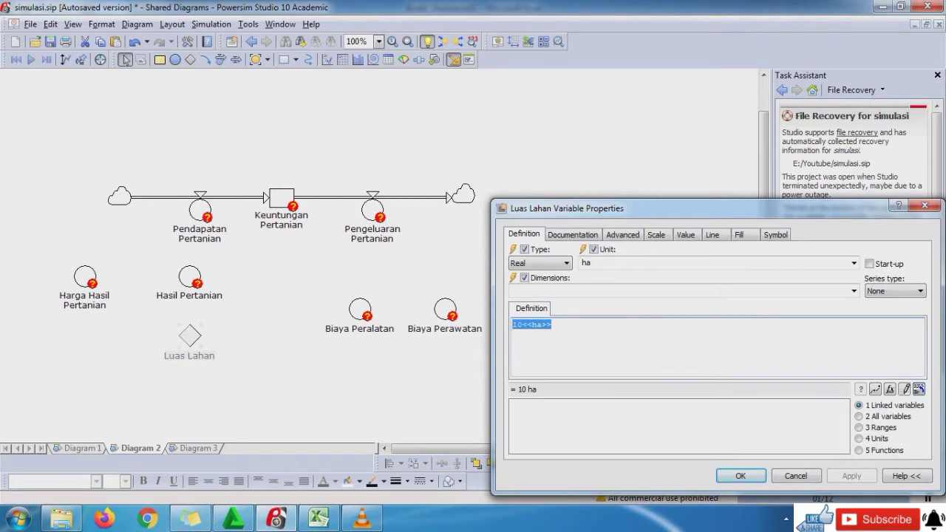
{"action": "key", "text": "BackSpace"}
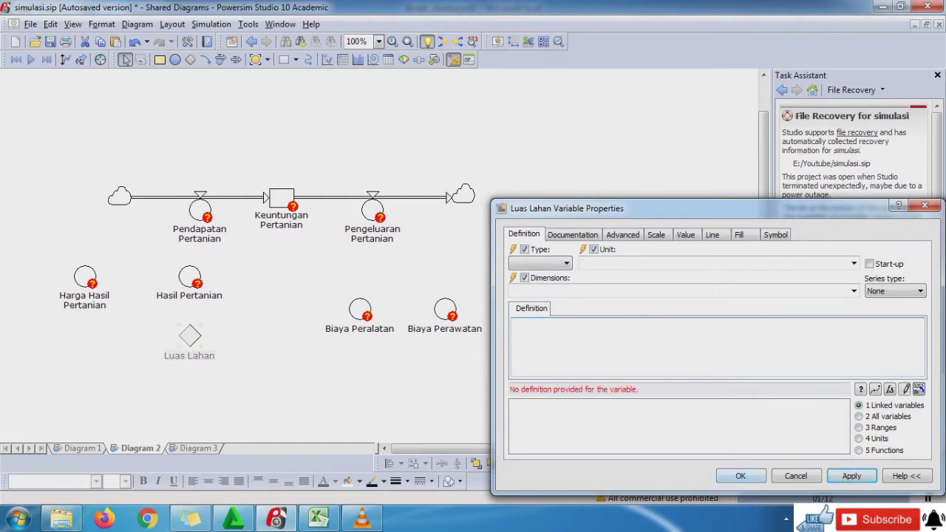
{"action": "key", "text": "Return"}
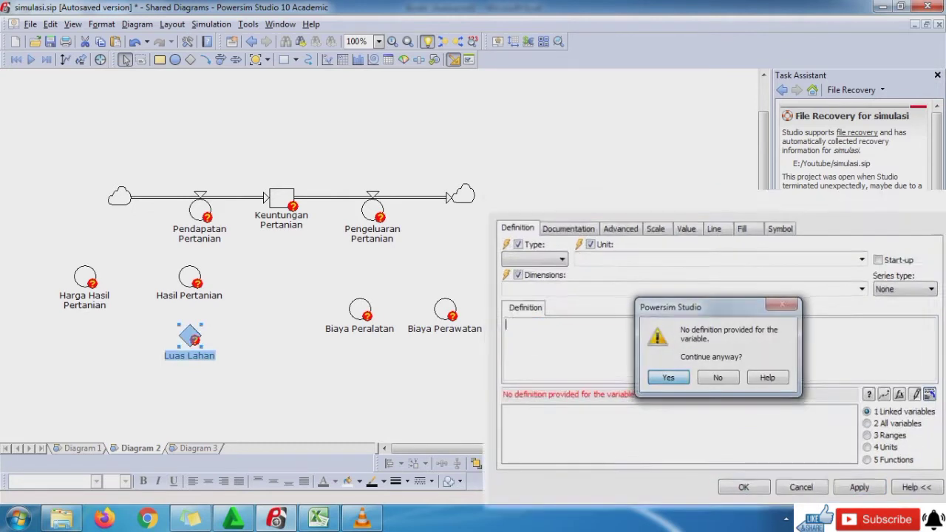
{"action": "key", "text": "Return"}
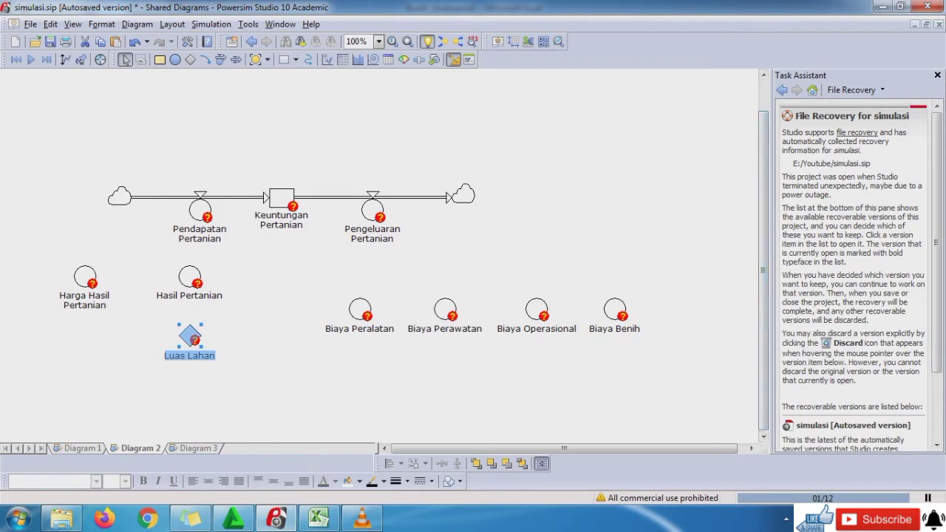
Step: Open the Luas Lahan variable properties, switch to Excel and fill cell D5 of the Variabel sheet with yellow
{"action": "double_click", "coordinate": [191, 337]}
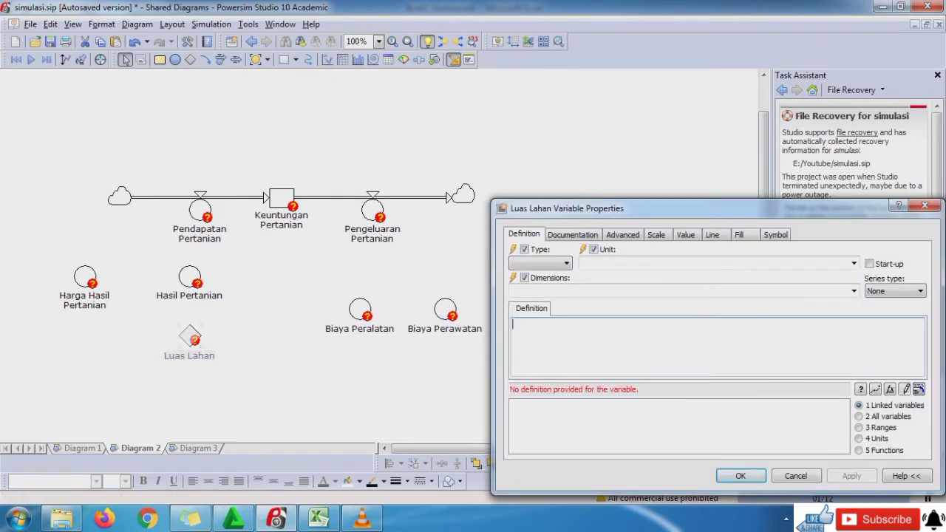
{"action": "left_click", "coordinate": [319, 520]}
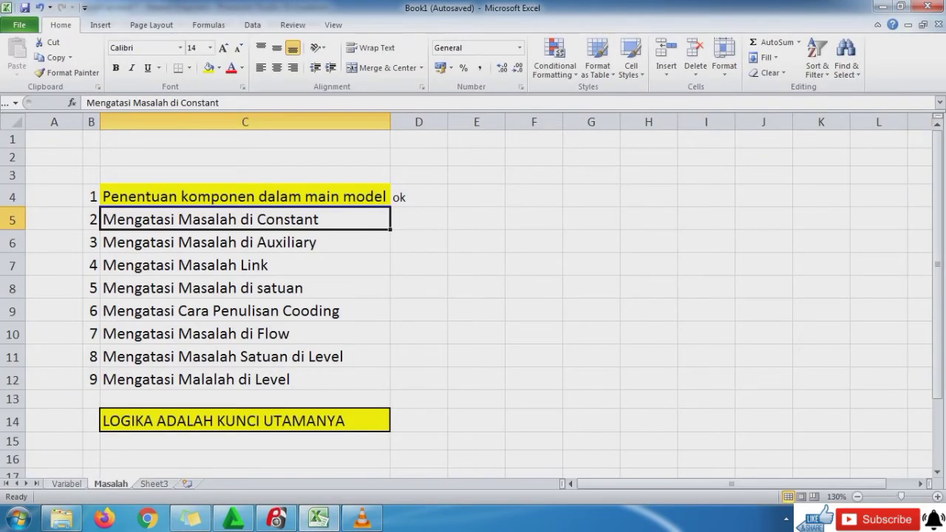
{"action": "key", "text": "ctrl+Page_Up"}
{"action": "left_click", "coordinate": [402, 195]}
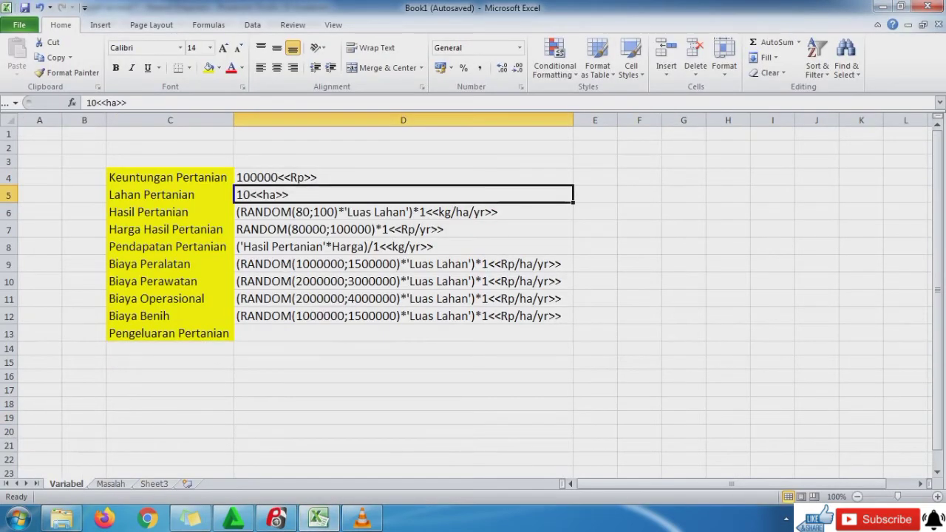
{"action": "left_click", "coordinate": [209, 68]}
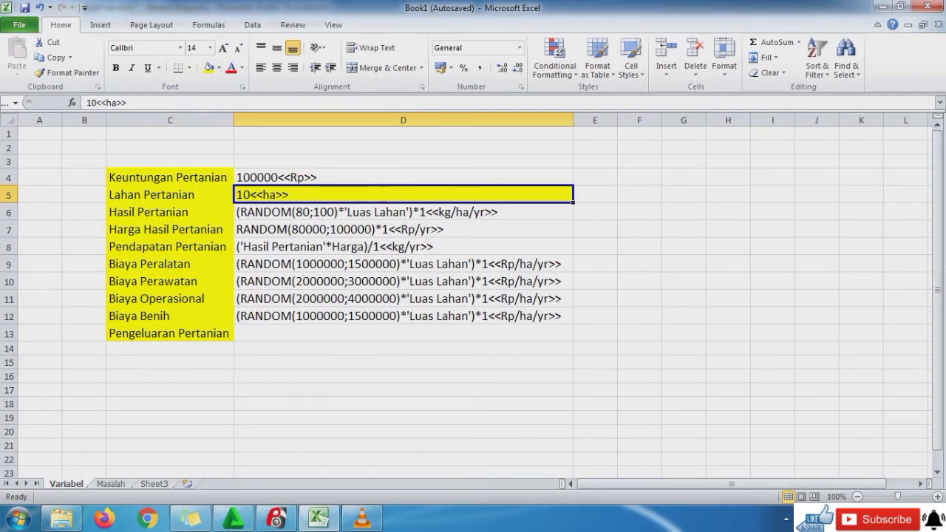
Step: Switch to Powersim Studio and set the Luas Lahan definition to 10<<ha>>
{"action": "left_click", "coordinate": [277, 519]}
{"action": "type", "text": "10"}
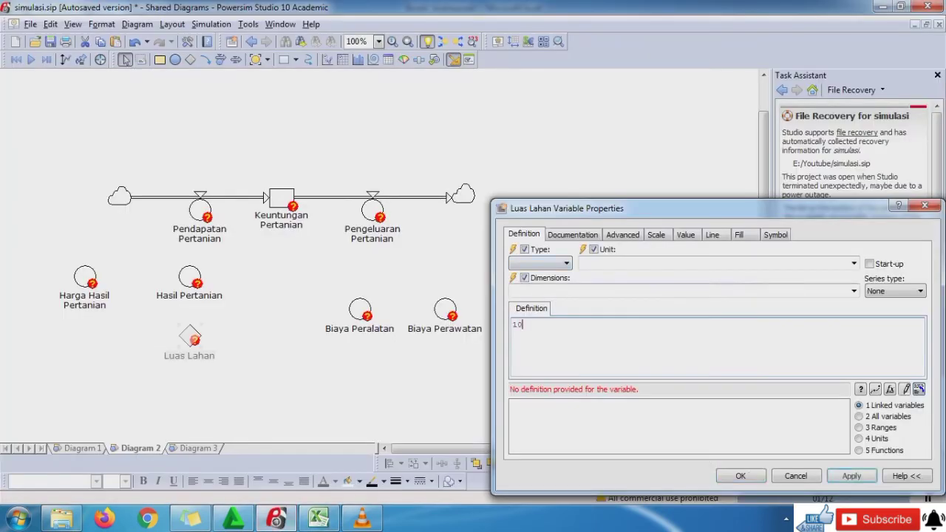
{"action": "type", "text": "<<ha>>"}
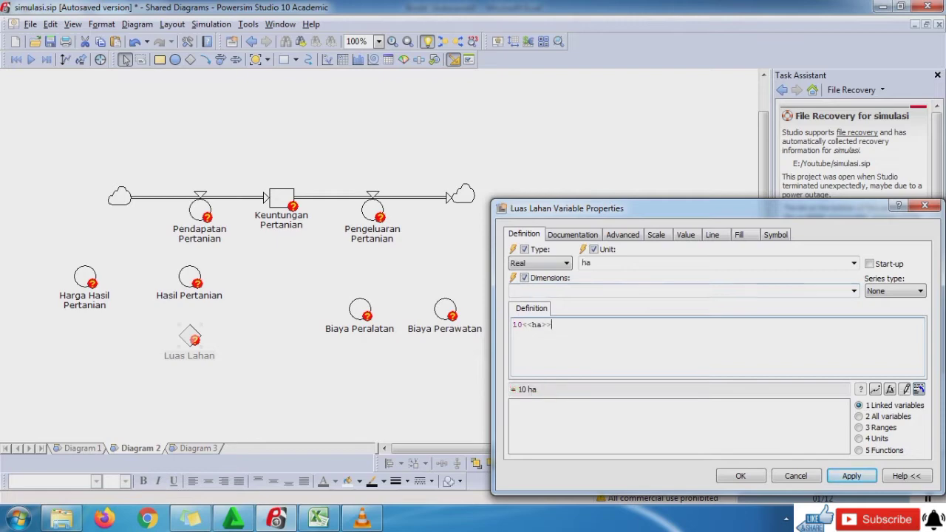
{"action": "key", "text": "Return"}
{"action": "left_click", "coordinate": [740, 475]}
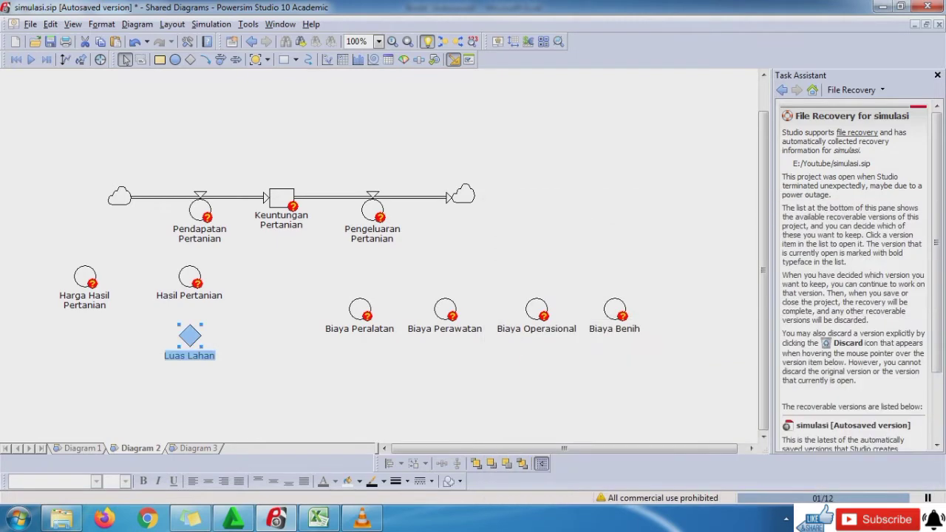
Step: Switch to Excel and fill Mengatasi Masalah di Constant in C5 of the Masalah sheet with yellow
{"action": "left_click", "coordinate": [318, 518]}
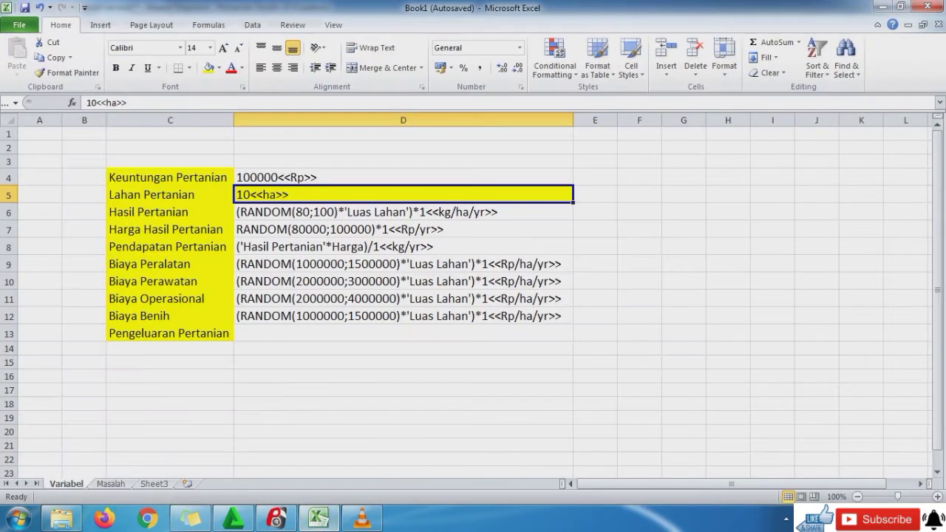
{"action": "key", "text": "ctrl+Page_Down"}
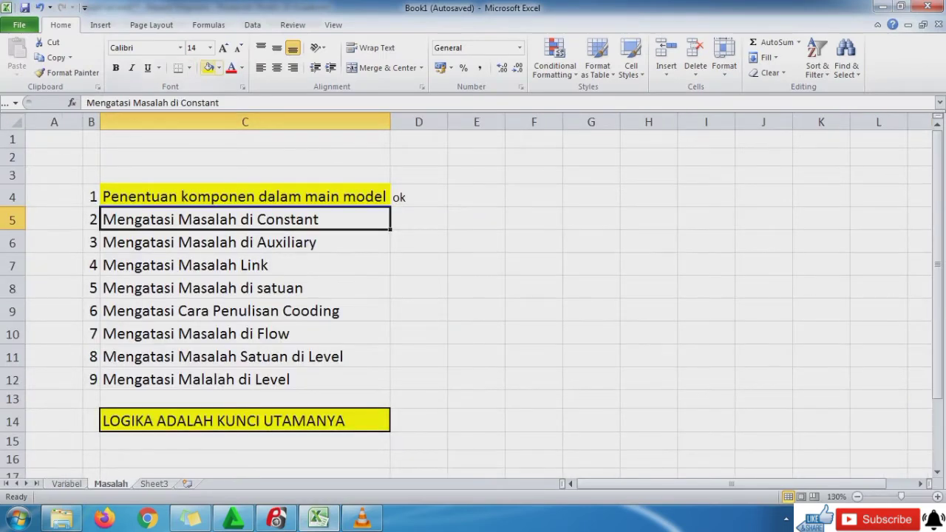
{"action": "left_click", "coordinate": [209, 67]}
{"action": "key", "text": "Down"}
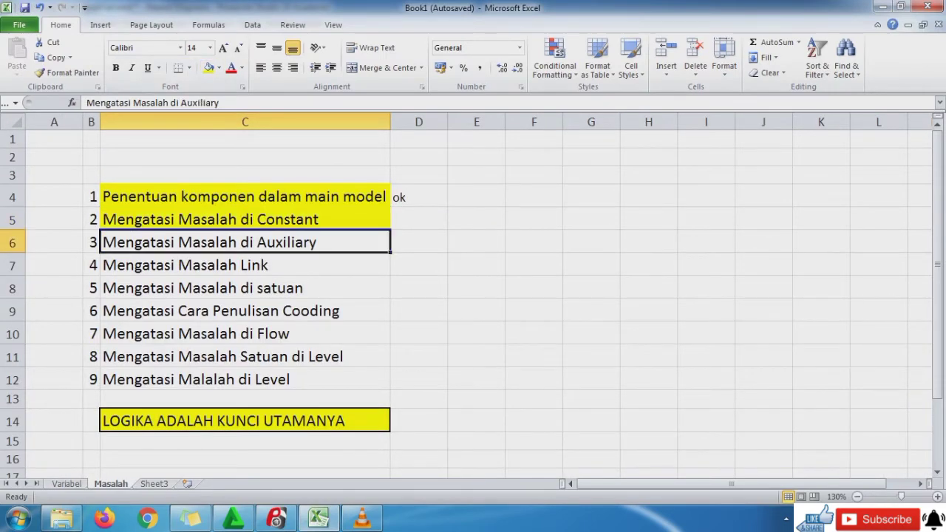
Step: Fill Mengatasi Masalah di Auxiliary in C6 with yellow and copy the Harga Hasil Pertanian formula from D7 of the Variabel sheet
{"action": "left_click", "coordinate": [208, 67]}
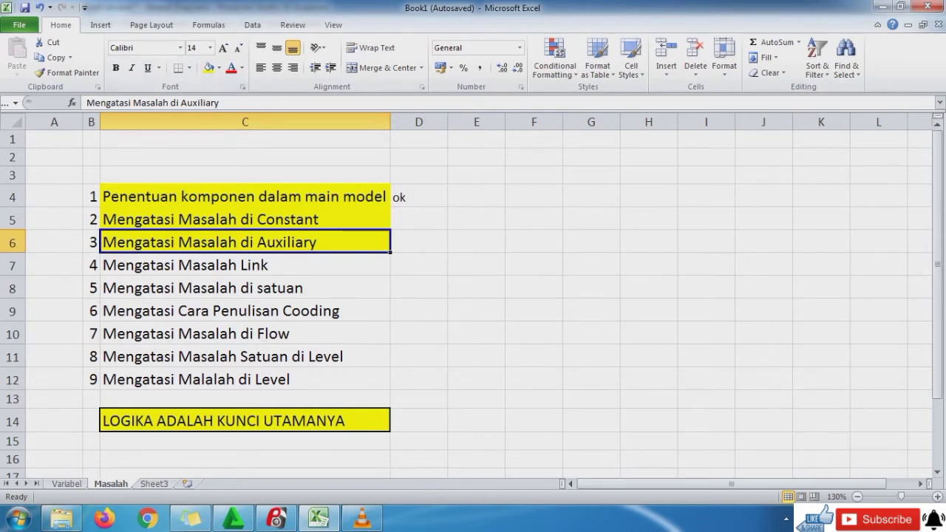
{"action": "key", "text": "ctrl+Page_Up"}
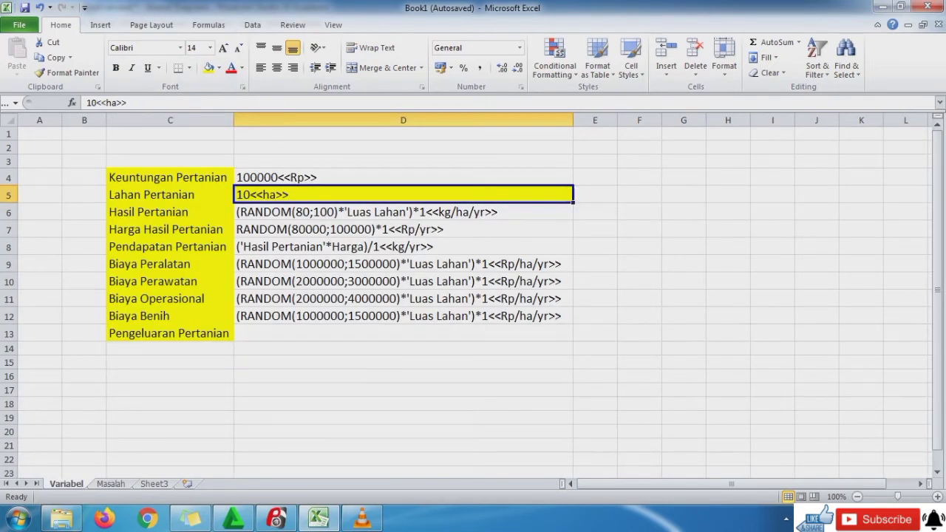
{"action": "left_click", "coordinate": [403, 230]}
{"action": "left_click_drag", "start_coordinate": [245, 102], "coordinate": [86, 103]}
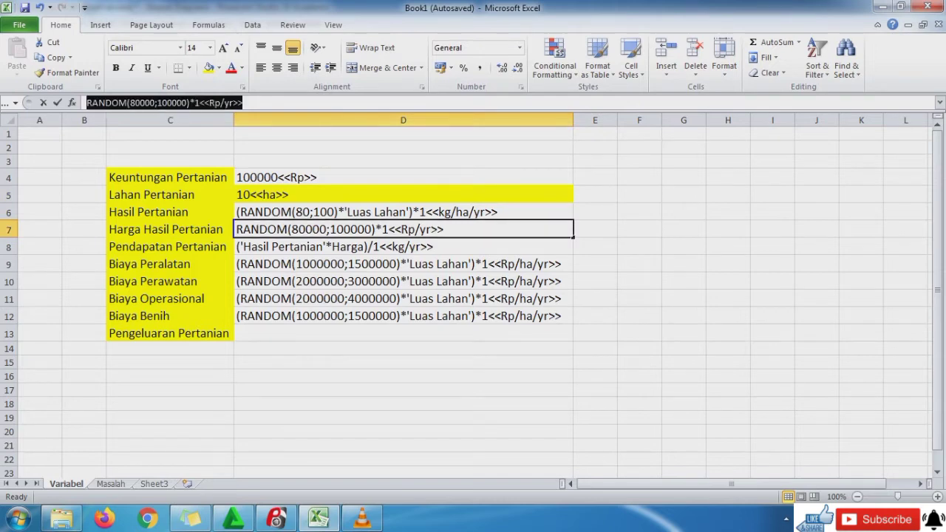
{"action": "key", "text": "ctrl+c"}
{"action": "key", "text": "Escape"}
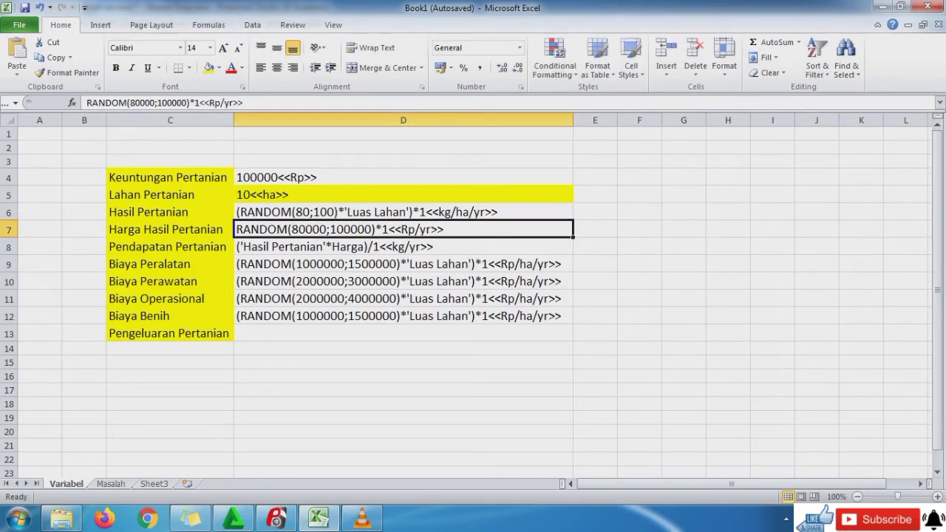
Step: Switch to Powersim Studio and set the Harga Hasil Pertanian definition to RANDOM(80000;100000)*1<<Rp/yr>>
{"action": "left_click", "coordinate": [287, 517]}
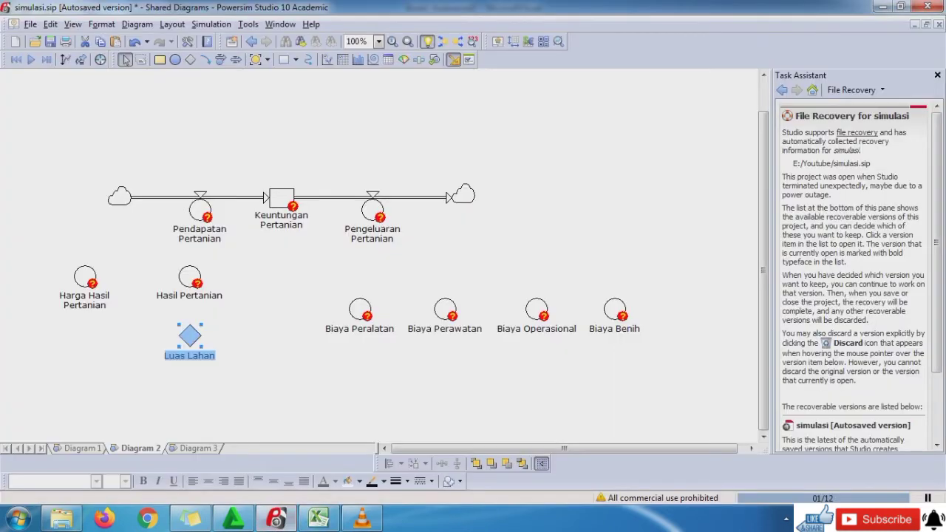
{"action": "double_click", "coordinate": [85, 278]}
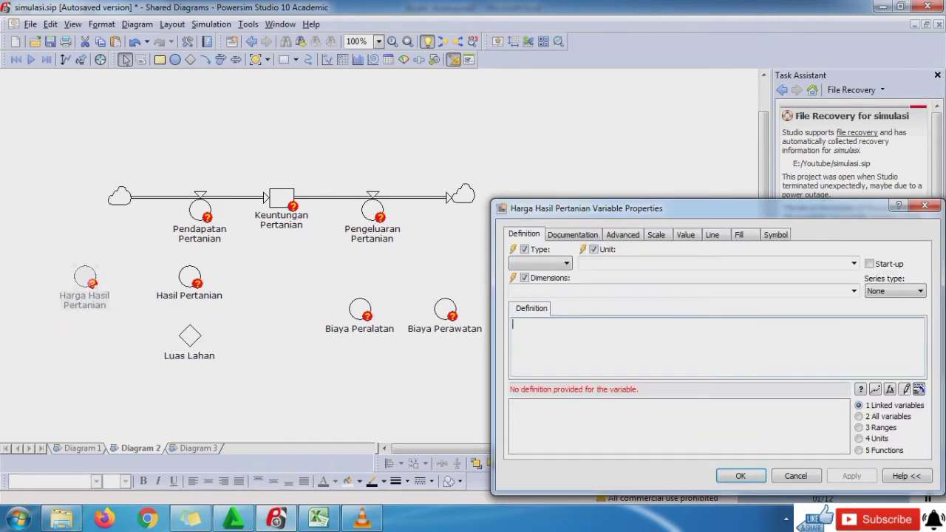
{"action": "key", "text": "ctrl+v"}
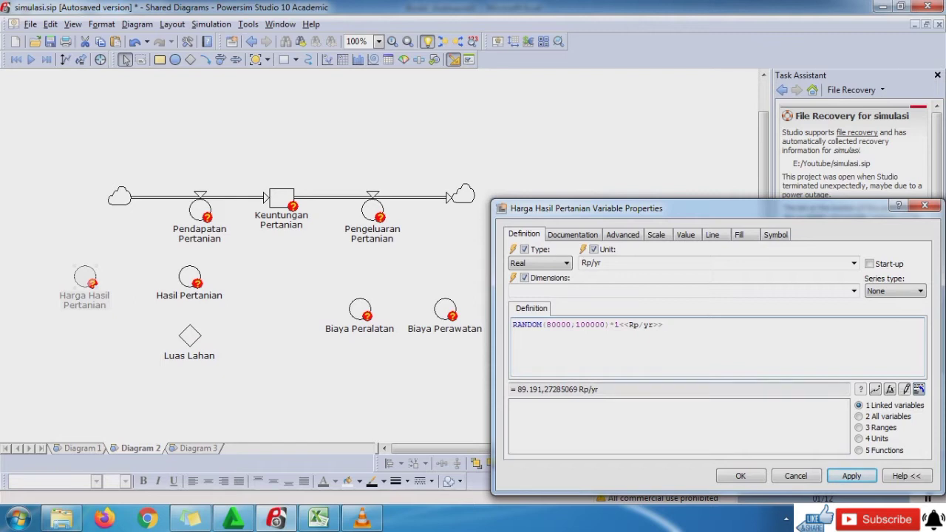
{"action": "key", "text": "Return"}
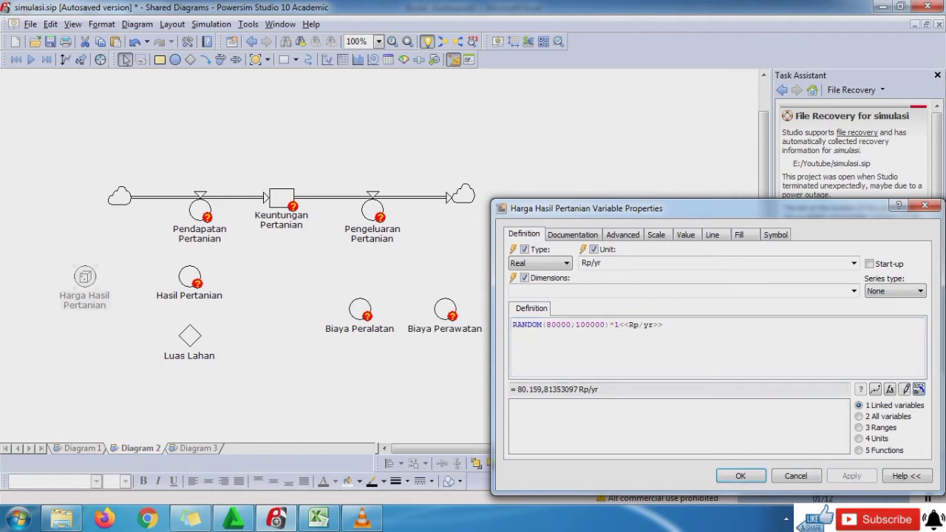
{"action": "left_click", "coordinate": [740, 476]}
Step: Switch to Excel and fill D7 of the Variabel sheet and Mengatasi Masalah Link in C7 of the Masalah sheet with yellow
{"action": "left_click", "coordinate": [318, 519]}
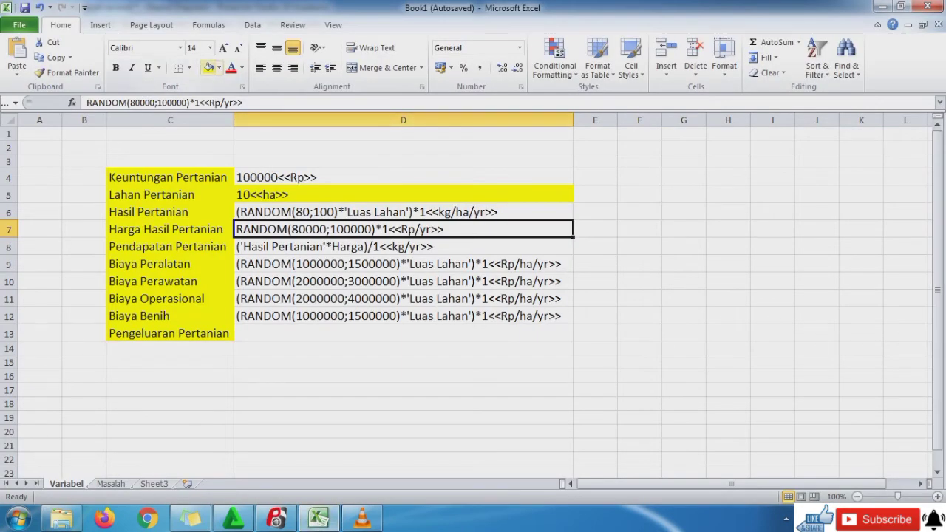
{"action": "left_click", "coordinate": [209, 68]}
{"action": "left_click", "coordinate": [111, 484]}
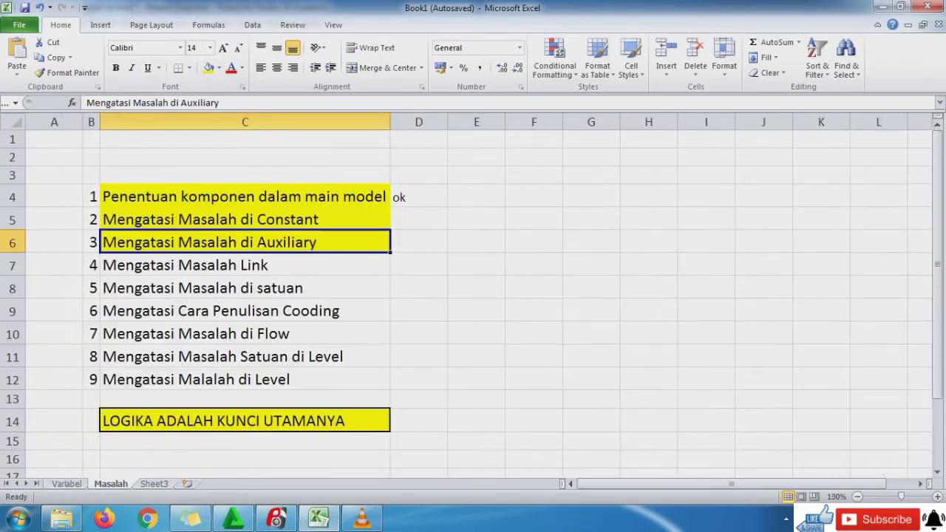
{"action": "left_click", "coordinate": [244, 266]}
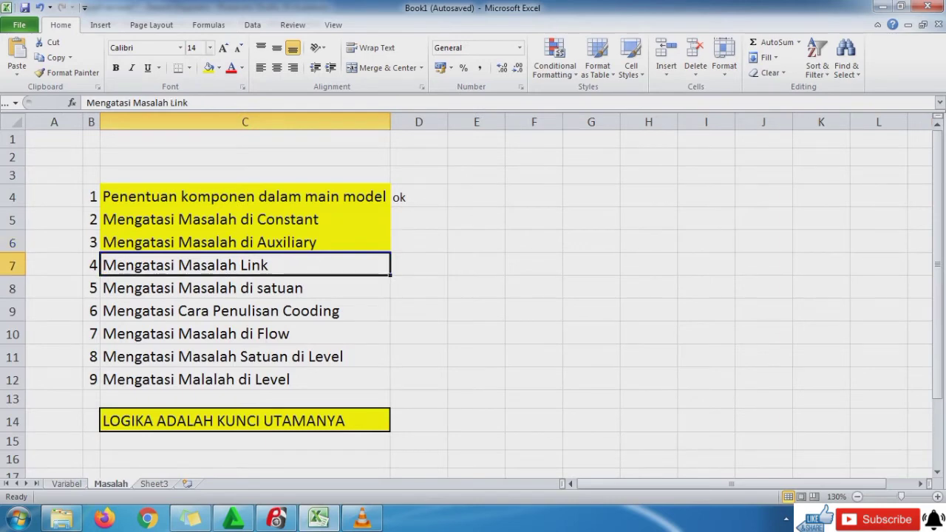
{"action": "left_click", "coordinate": [209, 67]}
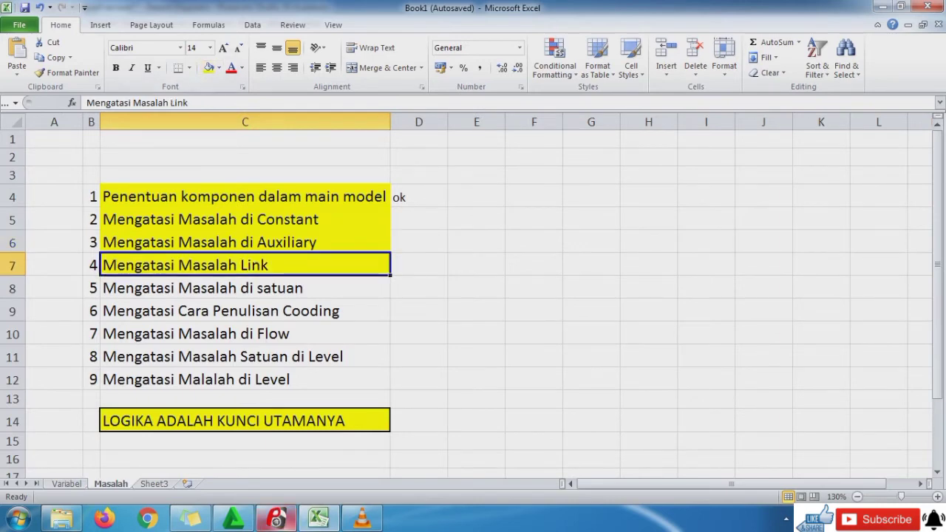
Step: Switch to Powersim Studio, link Luas Lahan to Hasil Pertanian and move the Luas Lahan constant slightly lower
{"action": "left_click", "coordinate": [277, 519]}
{"action": "left_click", "coordinate": [204, 59]}
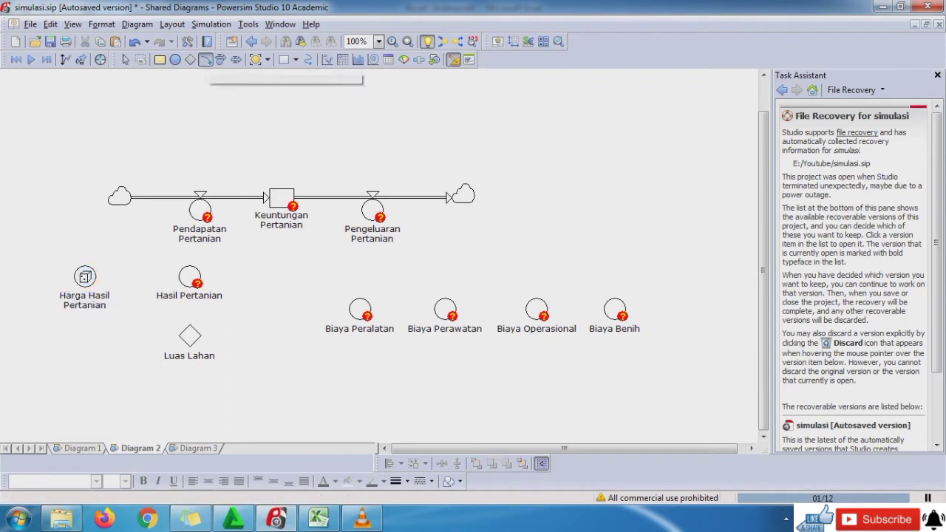
{"action": "left_click", "coordinate": [193, 337]}
{"action": "left_click", "coordinate": [189, 290]}
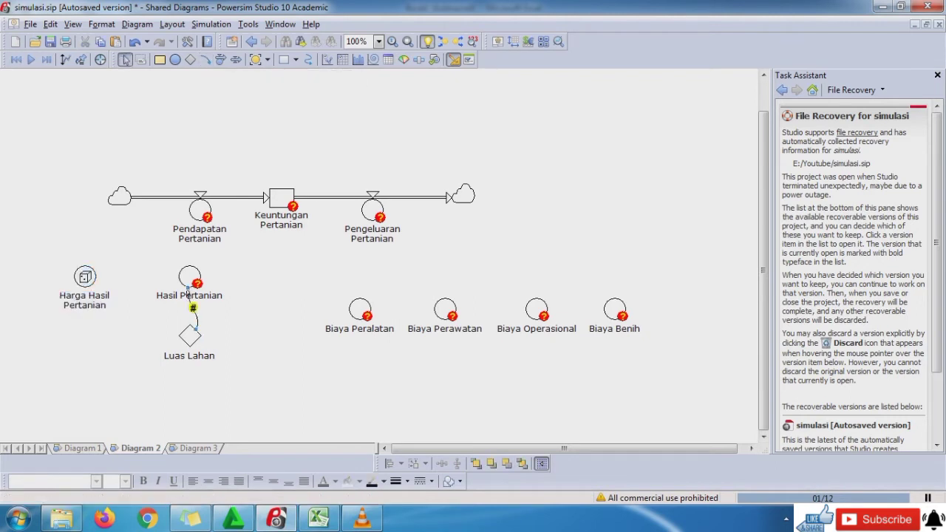
{"action": "left_click_drag", "start_coordinate": [190, 337], "coordinate": [196, 356]}
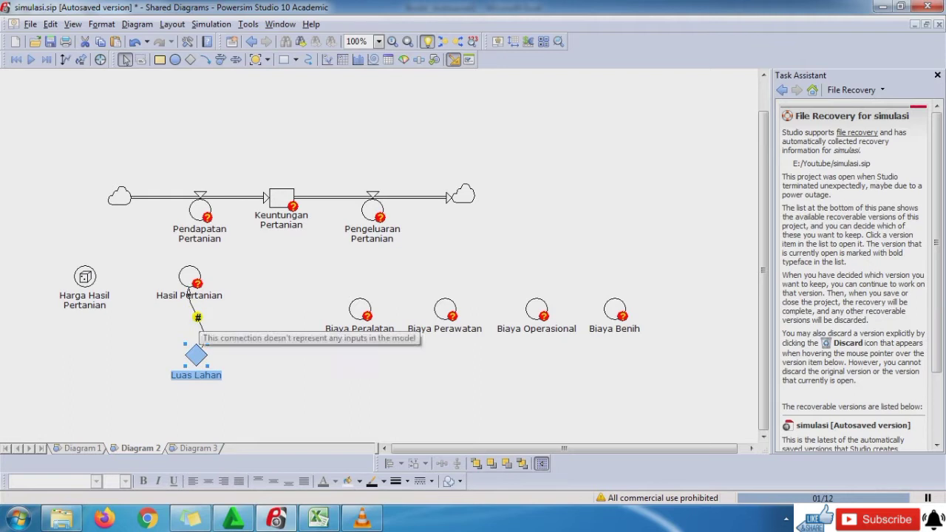
Step: Insert the linked variable Luas Lahan into the Hasil Pertanian definition, and copy the Hasil Pertanian formula from D6 of Excel's Variabel sheet
{"action": "double_click", "coordinate": [189, 288]}
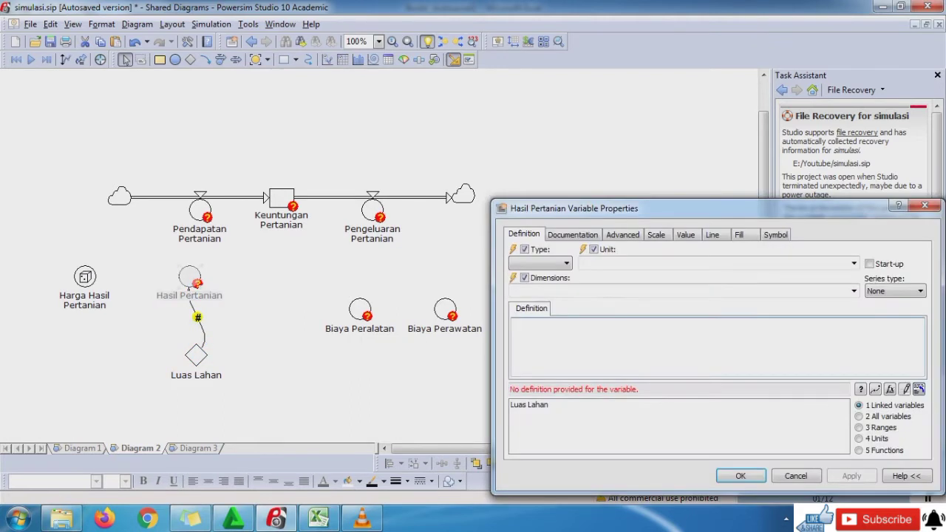
{"action": "double_click", "coordinate": [529, 405]}
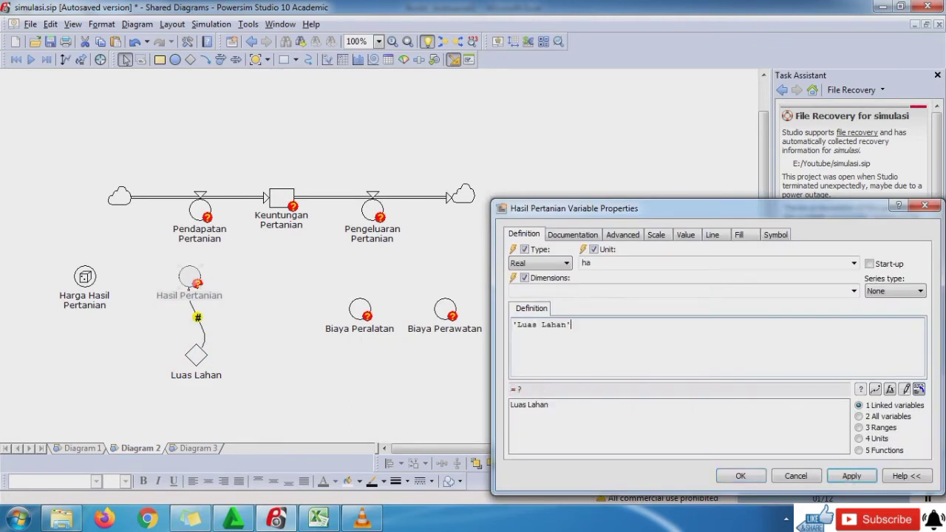
{"action": "left_click", "coordinate": [319, 519]}
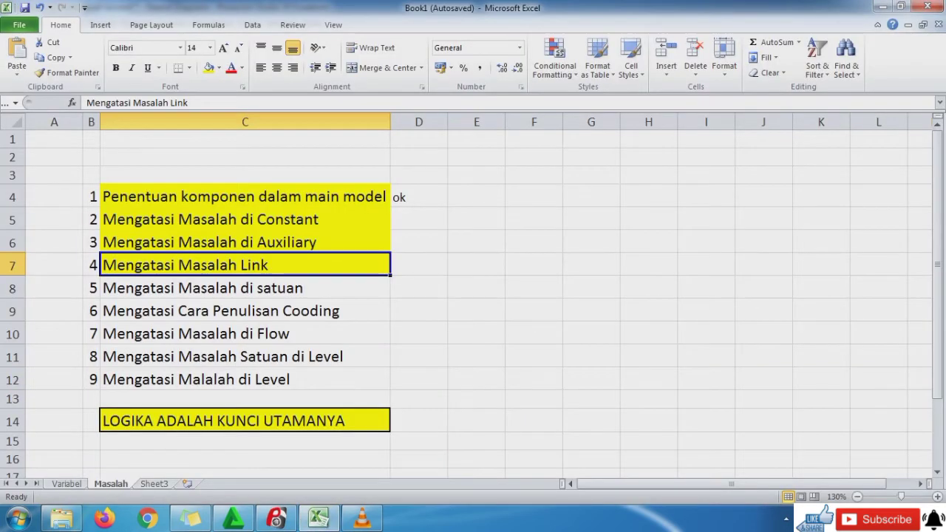
{"action": "left_click", "coordinate": [67, 484]}
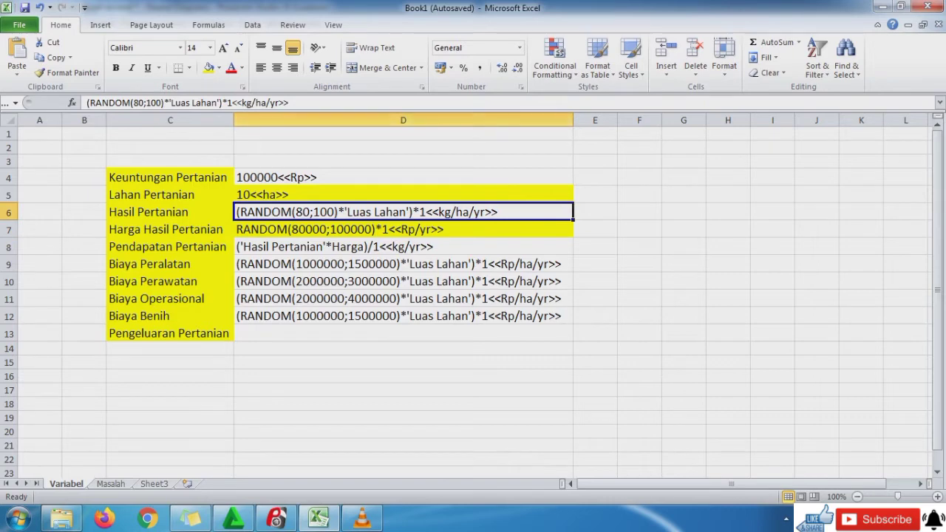
{"action": "left_click_drag", "start_coordinate": [290, 103], "coordinate": [86, 103]}
{"action": "key", "text": "ctrl+c"}
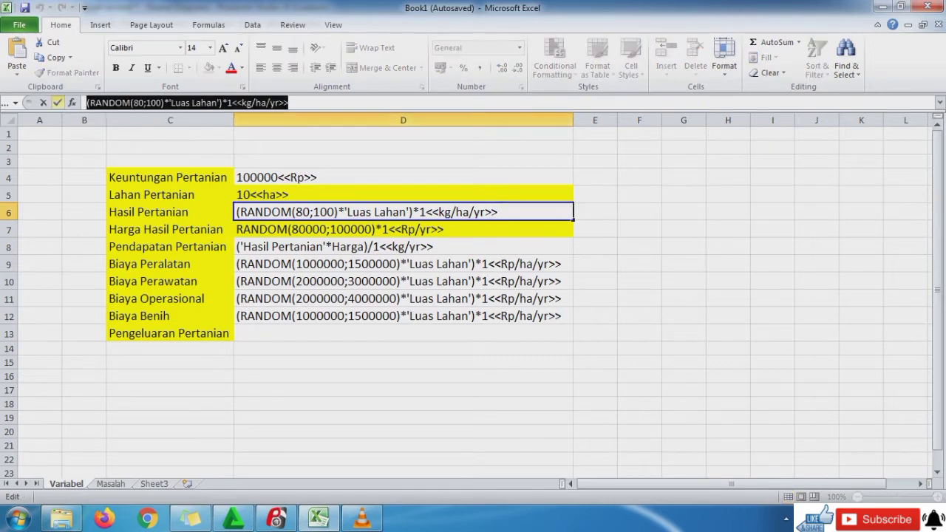
{"action": "left_click", "coordinate": [57, 102]}
Step: Switch to Powersim Studio and replace the Hasil Pertanian definition with the copied formula (RANDOM(80;100)*'Luas Lahan')*1<<kg/ha/yr>>
{"action": "left_click", "coordinate": [277, 518]}
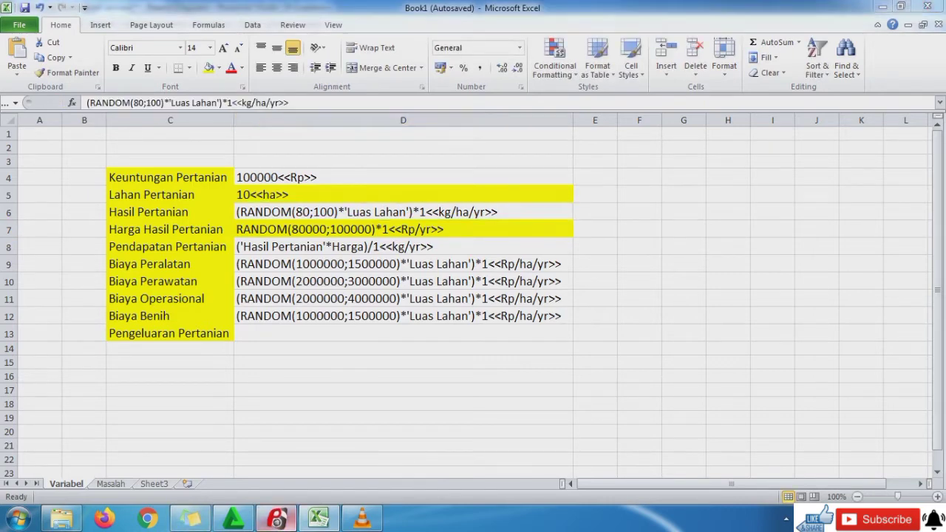
{"action": "key", "text": "ctrl+a"}
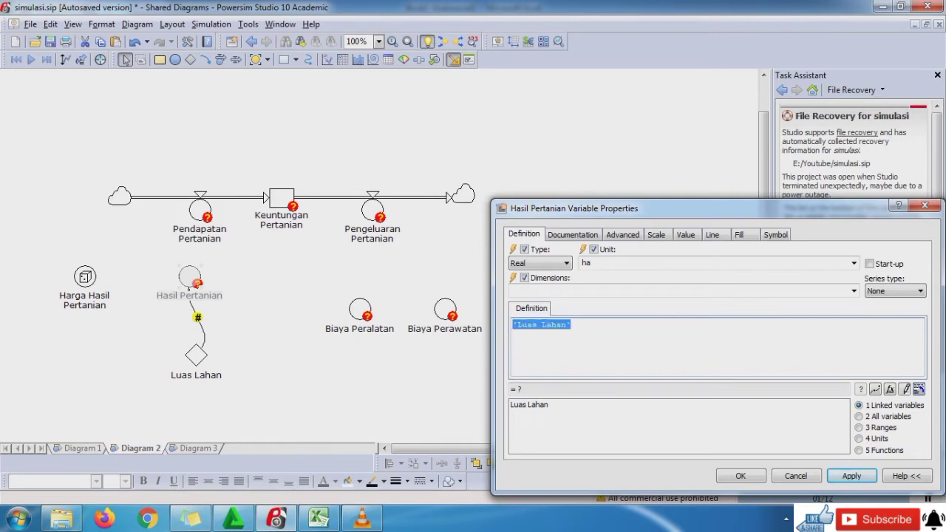
{"action": "key", "text": "ctrl+v"}
Step: Replace the pasted 'Luas Lahan' reference in the Hasil Pertanian definition with the linked variable Luas Lahan and accept the definition
{"action": "key", "text": "Left"}
{"action": "key", "text": "Left"}
{"action": "key", "text": "Left"}
{"action": "key", "text": "Left"}
{"action": "key", "text": "Left"}
{"action": "key", "text": "Left"}
{"action": "key", "text": "Left"}
{"action": "key", "text": "Left"}
{"action": "key", "text": "Left"}
{"action": "key", "text": "Left"}
{"action": "key", "text": "Left"}
{"action": "key", "text": "Left"}
{"action": "key", "text": "Left"}
{"action": "key", "text": "Left"}
{"action": "key", "text": "Left"}
{"action": "key", "text": "Left"}
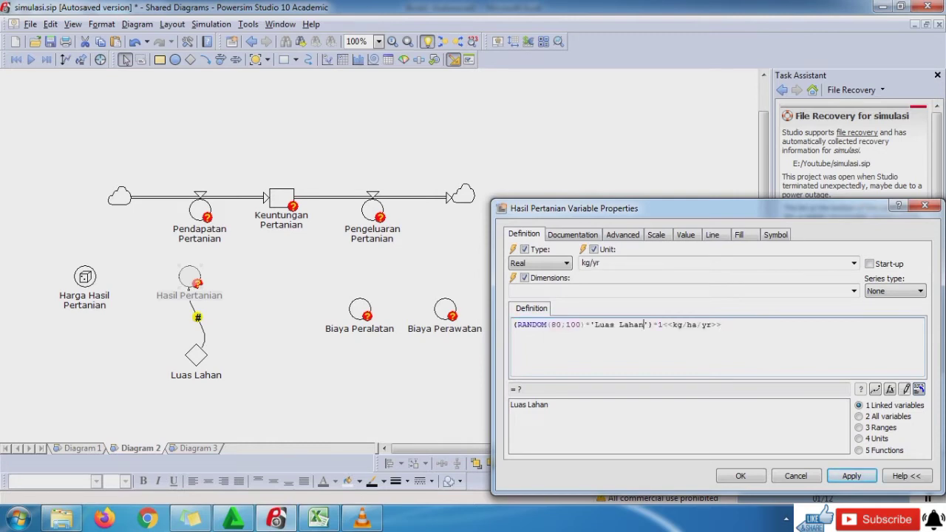
{"action": "key", "text": "BackSpace"}
{"action": "key", "text": "BackSpace"}
{"action": "key", "text": "BackSpace"}
{"action": "key", "text": "BackSpace"}
{"action": "key", "text": "BackSpace"}
{"action": "key", "text": "BackSpace"}
{"action": "key", "text": "BackSpace"}
{"action": "key", "text": "BackSpace"}
{"action": "key", "text": "BackSpace"}
{"action": "key", "text": "BackSpace"}
{"action": "key", "text": "BackSpace"}
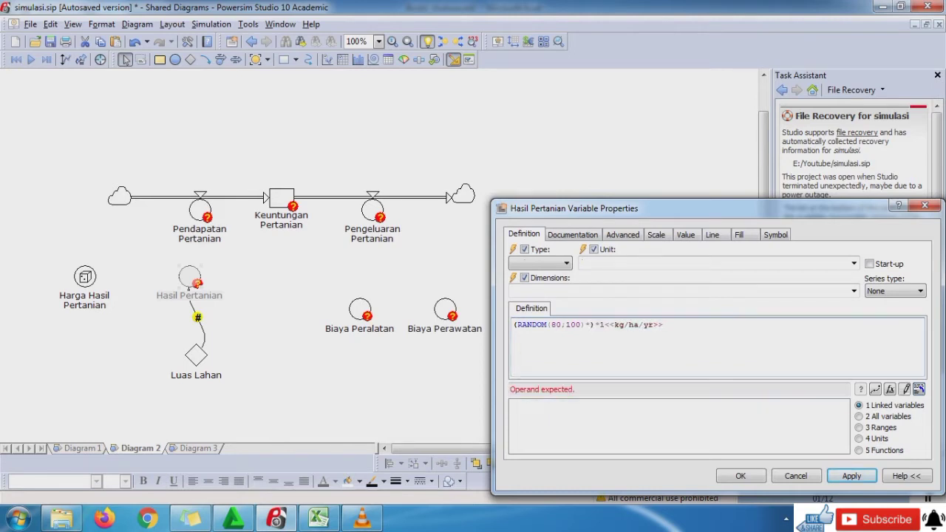
{"action": "double_click", "coordinate": [529, 405]}
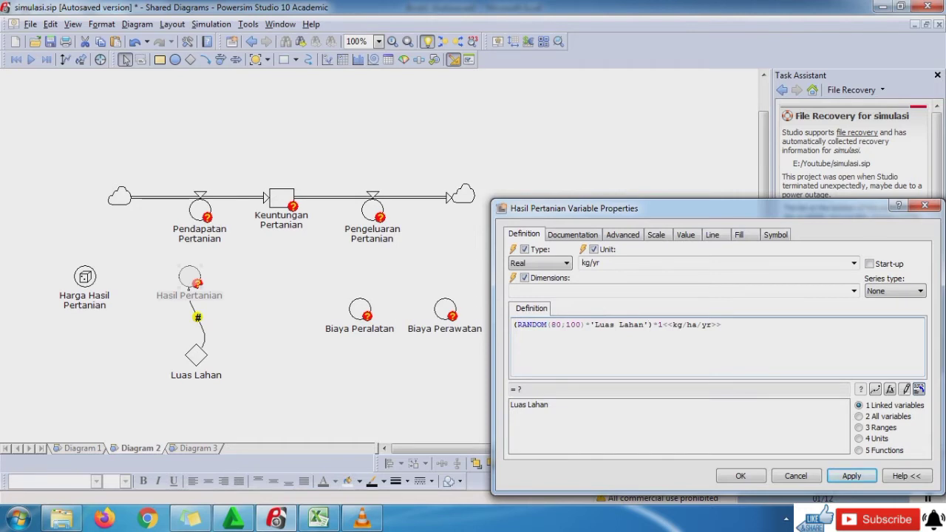
{"action": "left_click", "coordinate": [851, 475]}
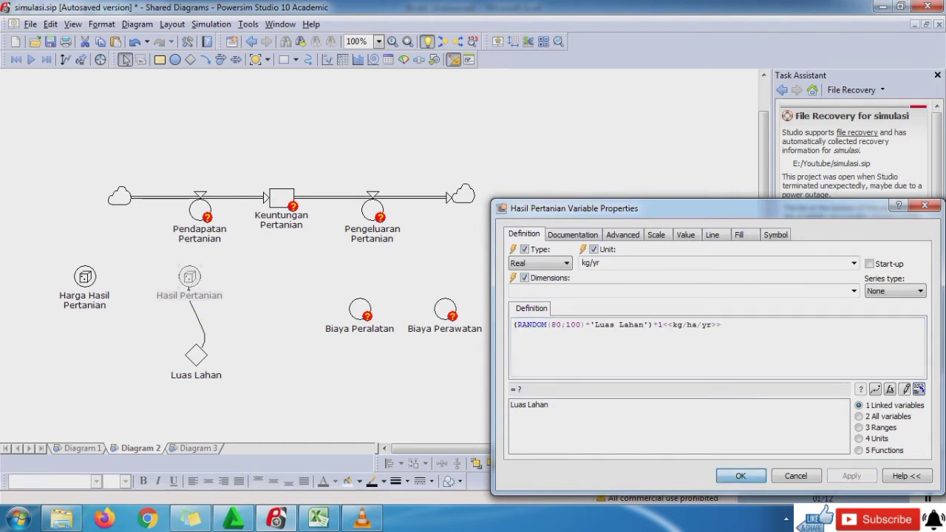
{"action": "key", "text": "Return"}
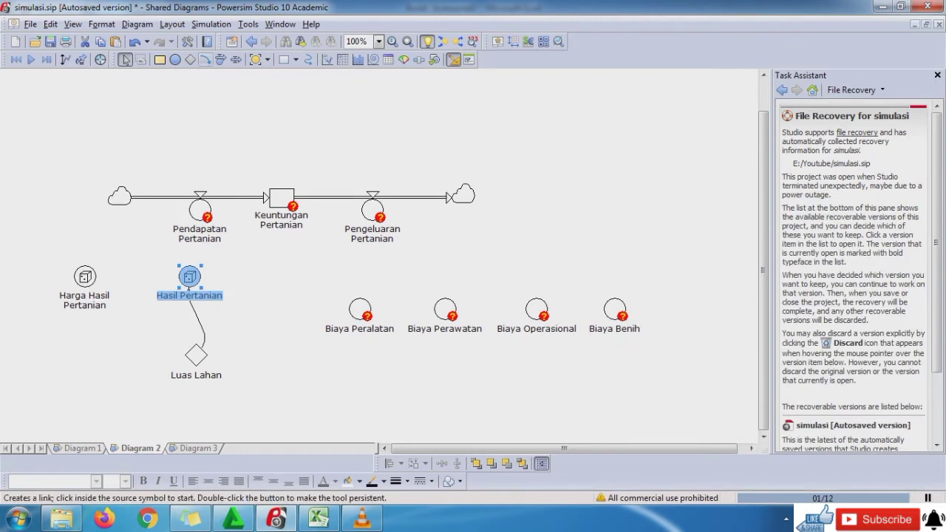
Step: Link both Harga Hasil Pertanian and Hasil Pertanian to the Pendapatan Pertanian flow variable
{"action": "left_click", "coordinate": [205, 60]}
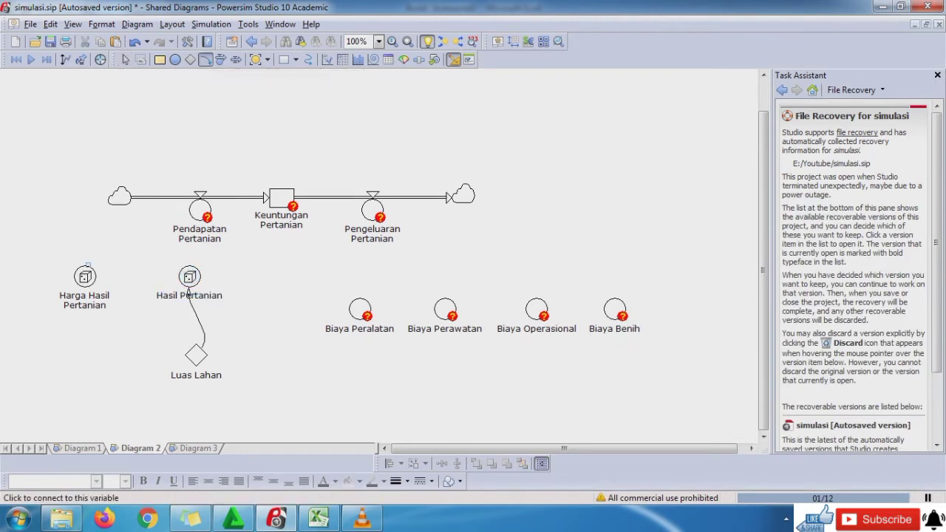
{"action": "left_click_drag", "start_coordinate": [88, 265], "coordinate": [189, 214]}
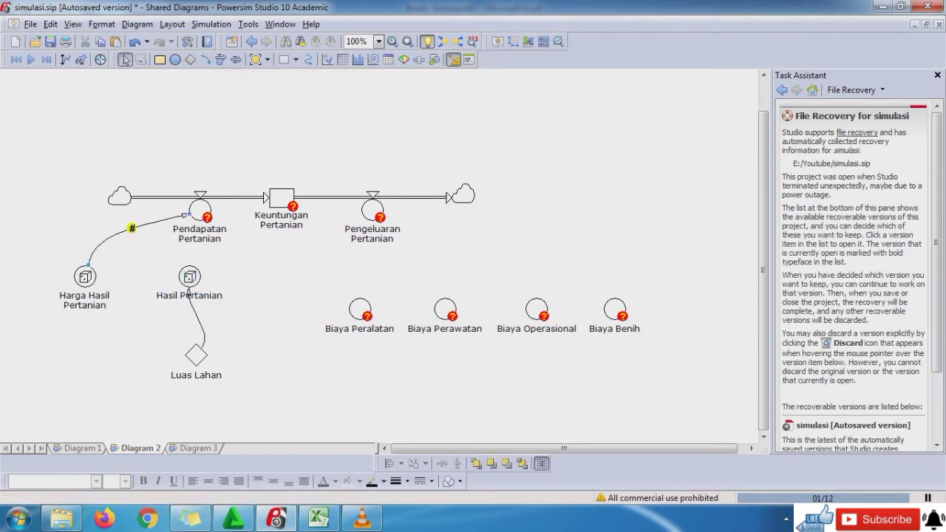
{"action": "left_click", "coordinate": [205, 59]}
{"action": "left_click_drag", "start_coordinate": [195, 271], "coordinate": [199, 223]}
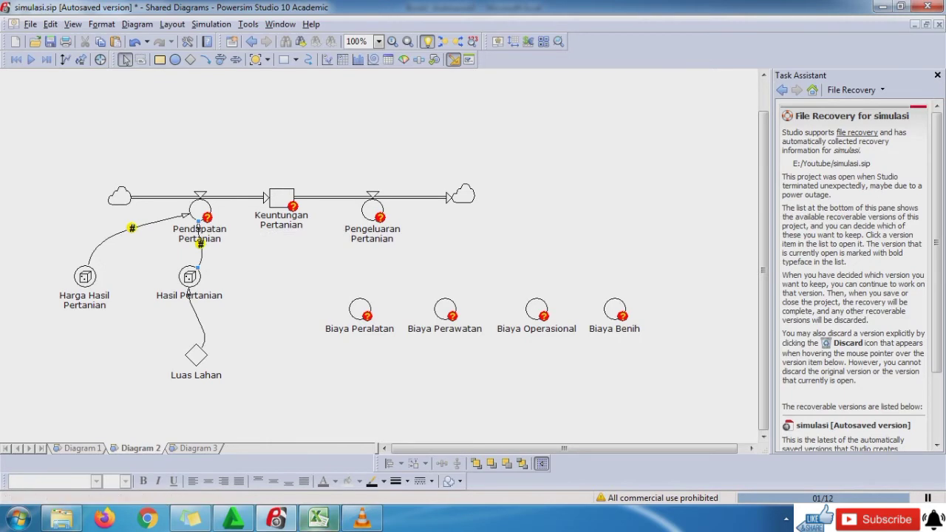
Step: Switch to Excel and fill the Hasil Pertanian formula in D6 of the Variabel sheet with yellow
{"action": "left_click", "coordinate": [329, 521]}
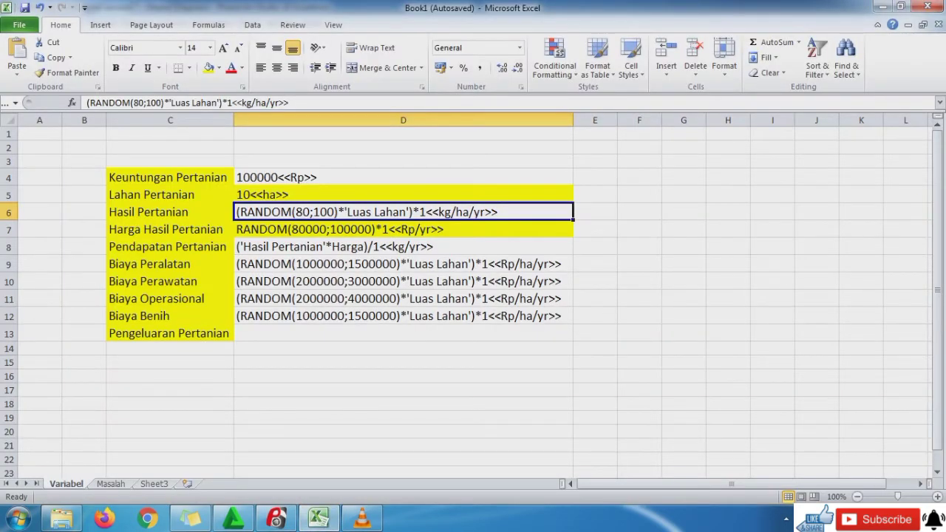
{"action": "left_click", "coordinate": [402, 247]}
{"action": "left_click", "coordinate": [403, 212]}
{"action": "left_click", "coordinate": [209, 68]}
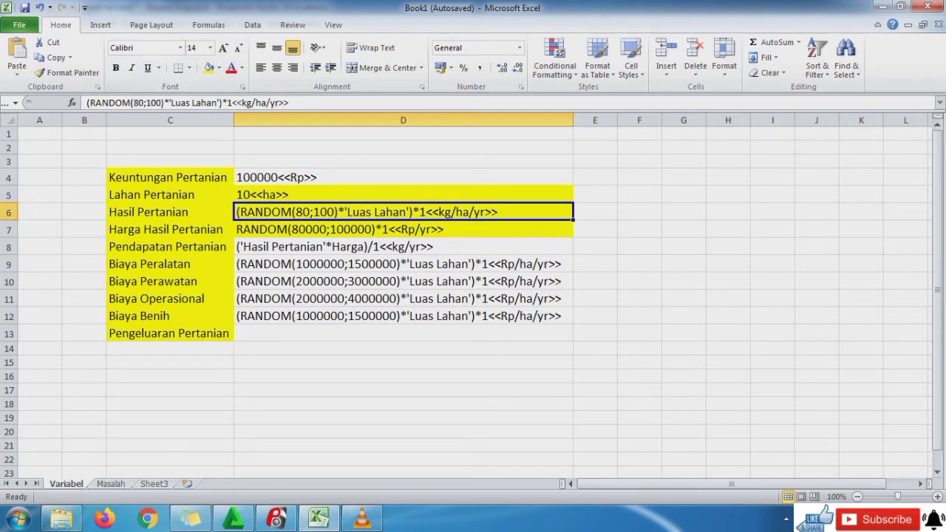
Step: Copy the Pendapatan Pertanian formula ('Hasil Pertanian'*Harga)/1<<kg/yr>> from cell D8 of the Variabel sheet
{"action": "left_click", "coordinate": [402, 247]}
{"action": "left_click_drag", "start_coordinate": [244, 103], "coordinate": [86, 103]}
{"action": "key", "text": "ctrl+c"}
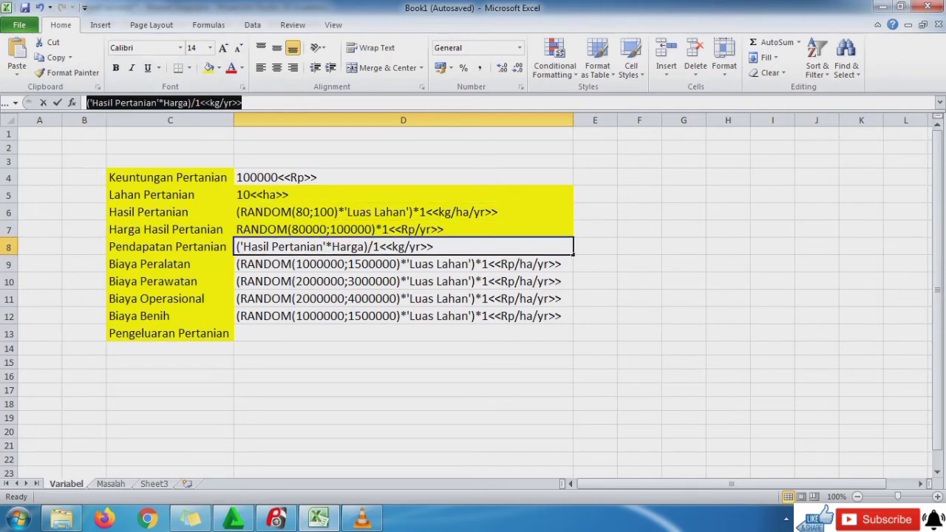
{"action": "key", "text": "Escape"}
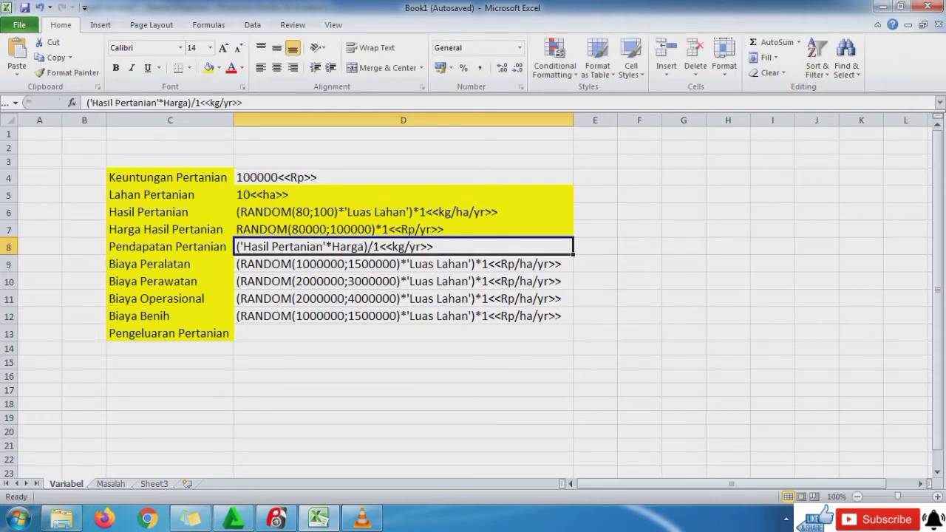
Step: Switch to Powersim Studio and paste the copied formula as the Pendapatan Pertanian definition
{"action": "left_click", "coordinate": [276, 520]}
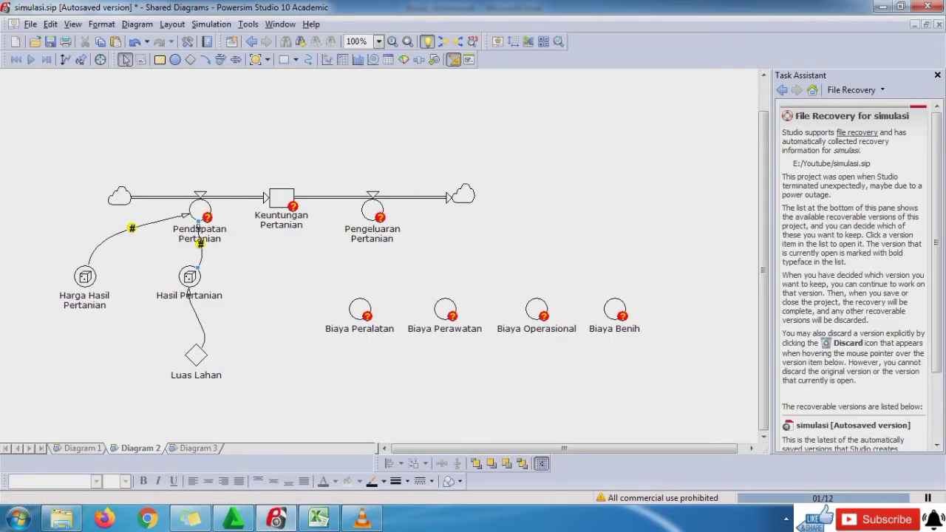
{"action": "double_click", "coordinate": [199, 229]}
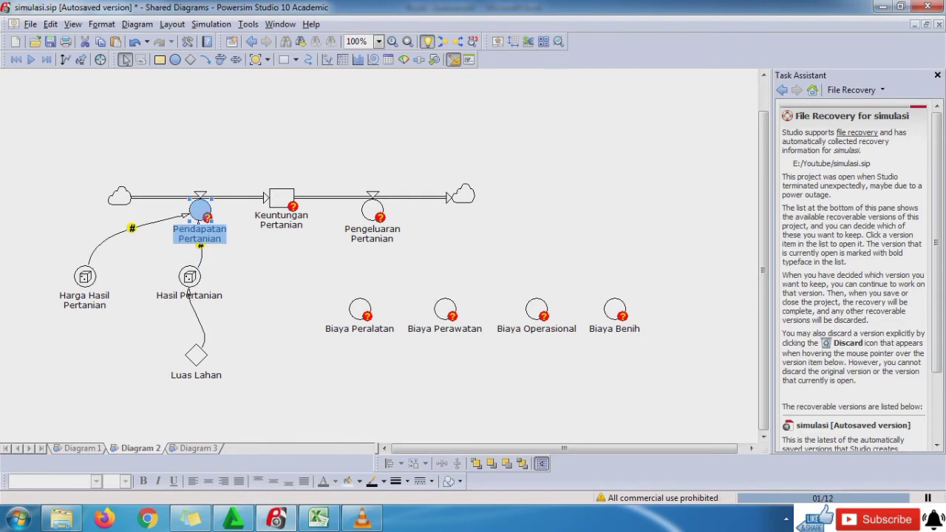
{"action": "key", "text": "ctrl+v"}
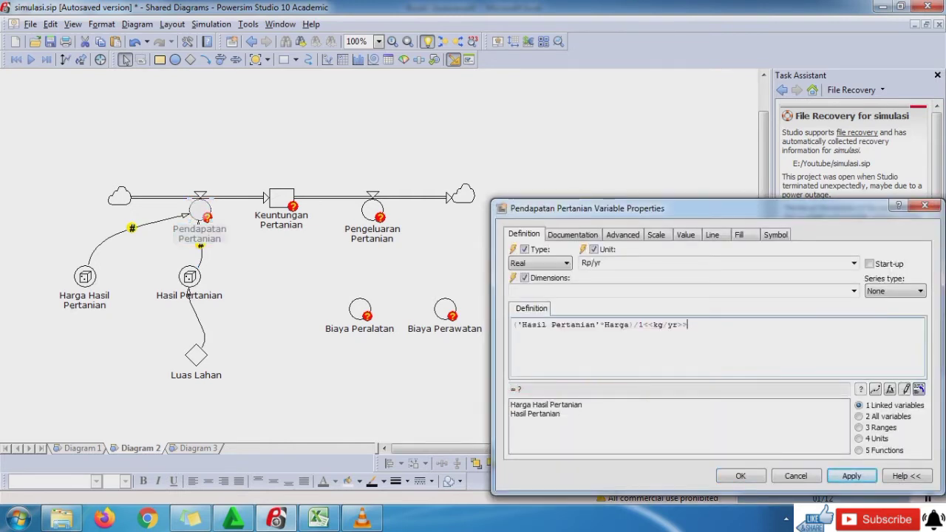
Step: Replace the 'Hasil Pertanian' reference in the pasted Pendapatan Pertanian definition with the linked variable Harga Hasil Pertanian
{"action": "left_click", "coordinate": [600, 325]}
{"action": "key", "text": "BackSpace"}
{"action": "key", "text": "BackSpace"}
{"action": "key", "text": "BackSpace"}
{"action": "key", "text": "BackSpace"}
{"action": "key", "text": "BackSpace"}
{"action": "key", "text": "BackSpace"}
{"action": "key", "text": "BackSpace"}
{"action": "key", "text": "BackSpace"}
{"action": "key", "text": "BackSpace"}
{"action": "key", "text": "BackSpace"}
{"action": "key", "text": "BackSpace"}
{"action": "key", "text": "BackSpace"}
{"action": "key", "text": "BackSpace"}
{"action": "key", "text": "BackSpace"}
{"action": "key", "text": "BackSpace"}
{"action": "key", "text": "BackSpace"}
{"action": "key", "text": "BackSpace"}
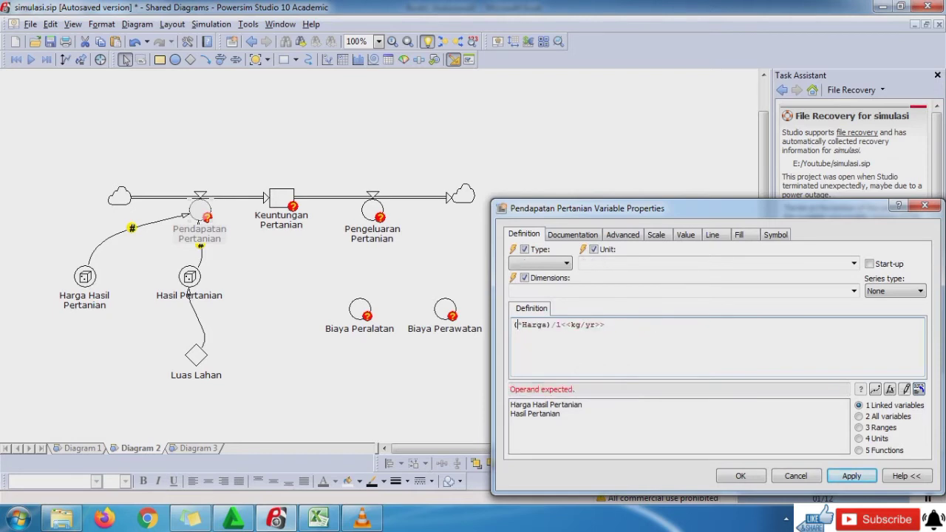
{"action": "double_click", "coordinate": [546, 405]}
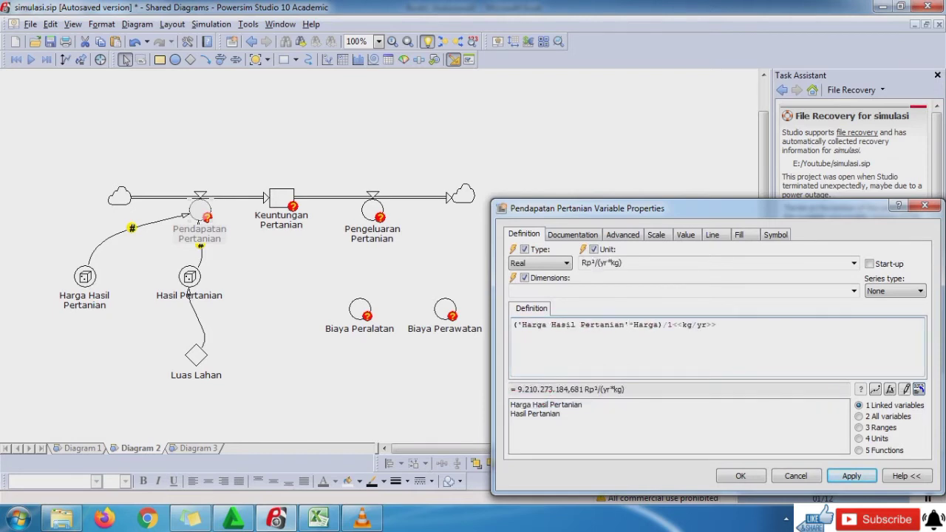
Step: Replace Harga after the multiplication sign with the linked variable Hasil Pertanian and accept the Pendapatan Pertanian definition
{"action": "key", "text": "BackSpace"}
{"action": "key", "text": "BackSpace"}
{"action": "key", "text": "BackSpace"}
{"action": "key", "text": "BackSpace"}
{"action": "key", "text": "BackSpace"}
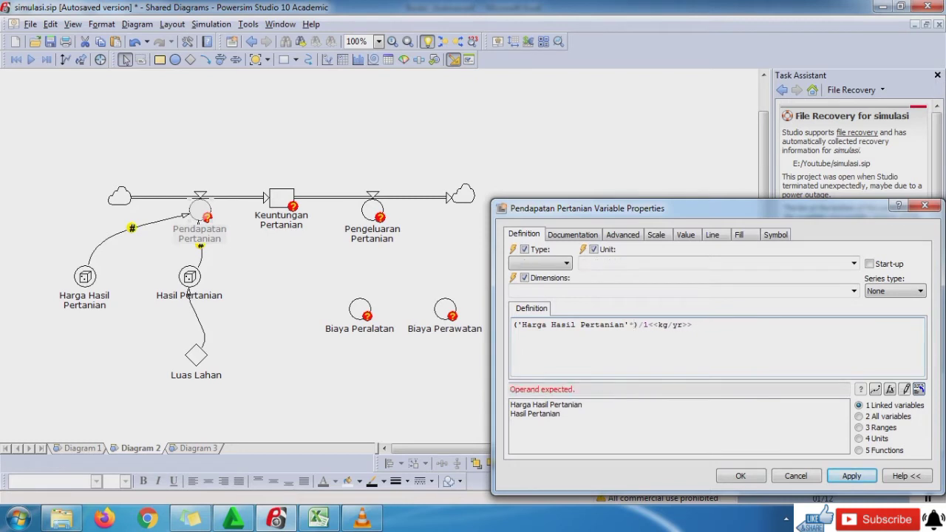
{"action": "double_click", "coordinate": [534, 414]}
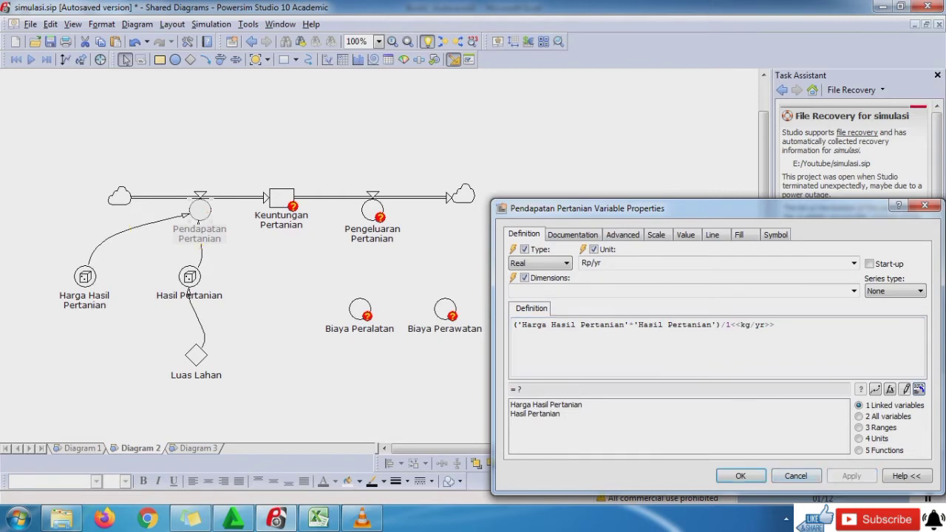
{"action": "left_click", "coordinate": [740, 476]}
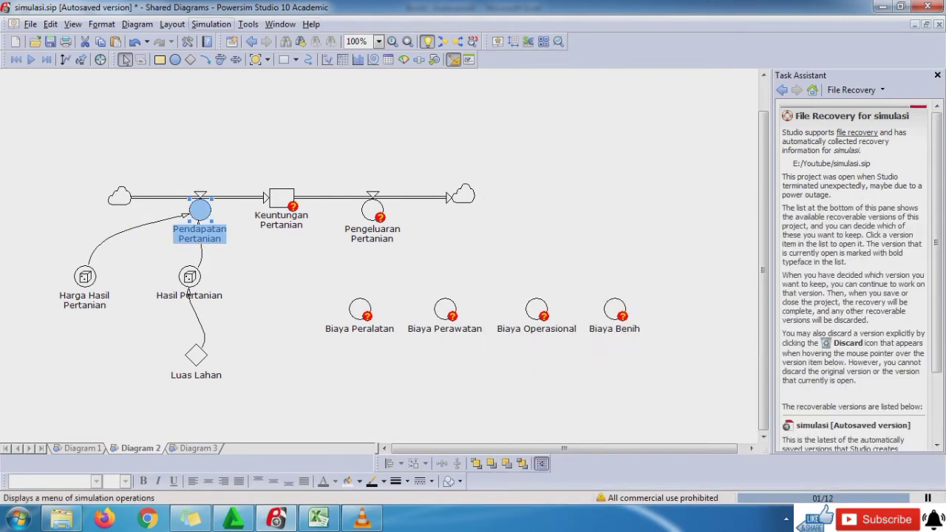
Step: Run the simulation, choosing to simulate despite the undefined variables and flows
{"action": "left_click", "coordinate": [212, 24]}
{"action": "left_click", "coordinate": [215, 55]}
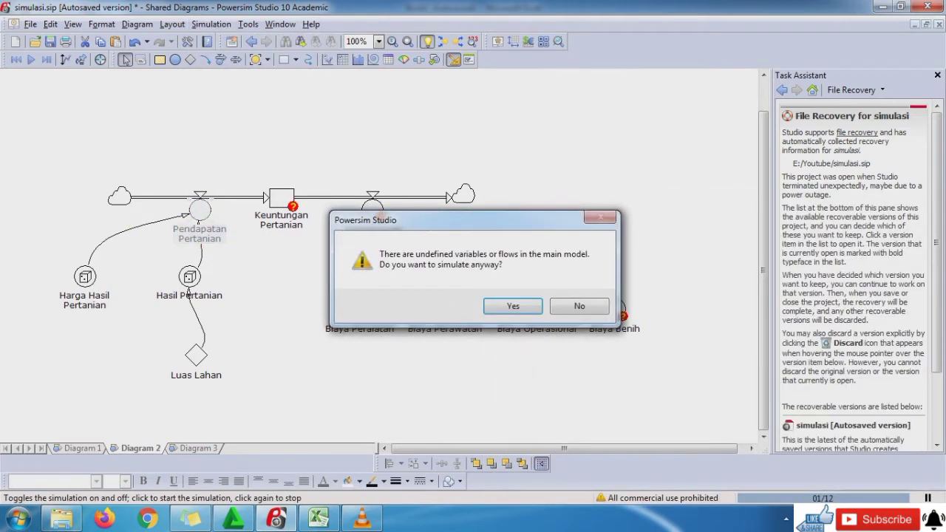
{"action": "key", "text": "Return"}
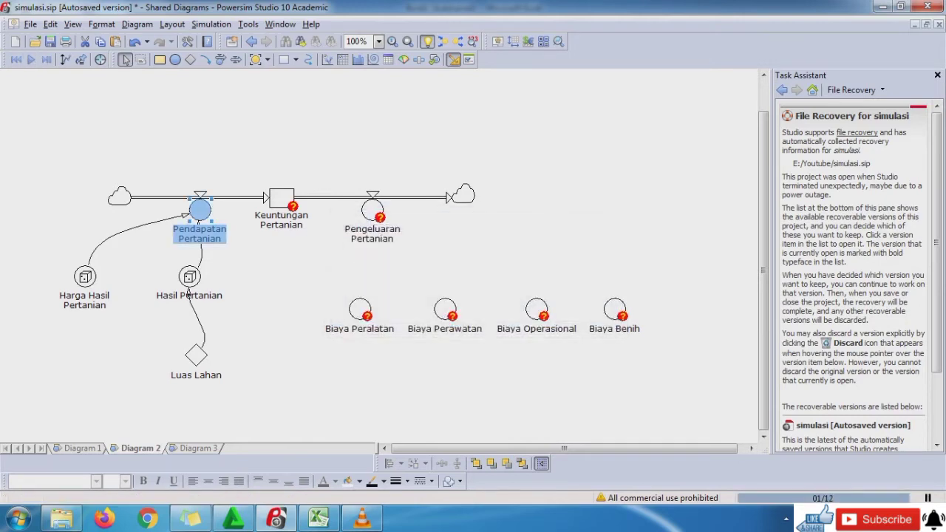
Step: Check the definitions, units and calculated values of Hasil Pertanian and Pendapatan Pertanian in their variable properties
{"action": "double_click", "coordinate": [190, 281]}
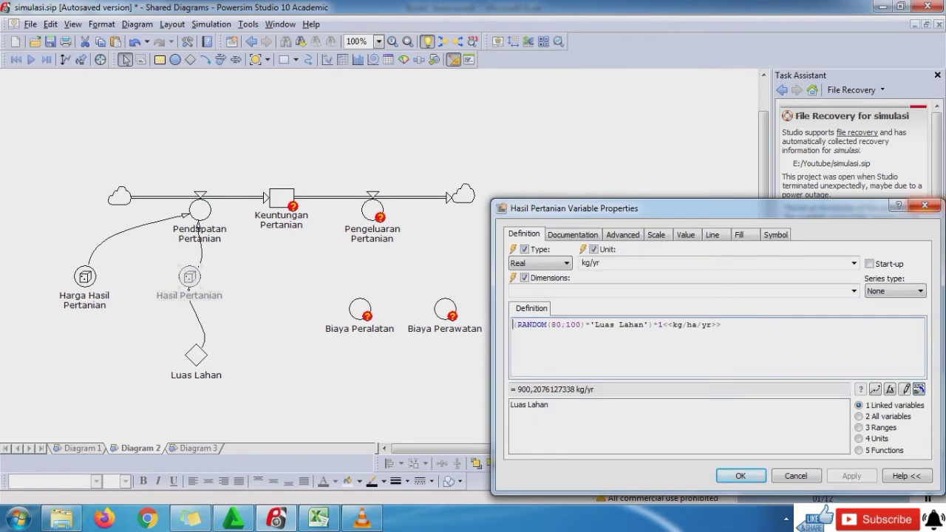
{"action": "left_click", "coordinate": [925, 205]}
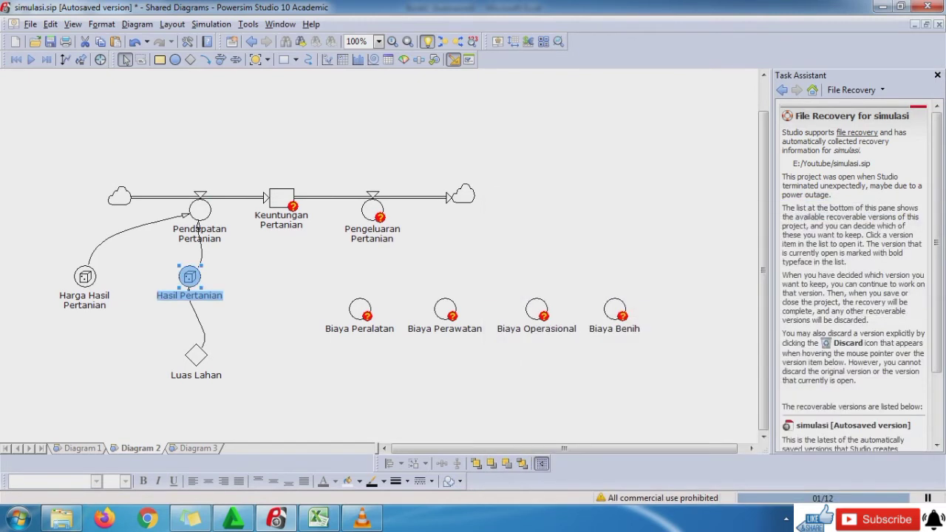
{"action": "mouse_move", "coordinate": [88, 280]}
{"action": "mouse_move", "coordinate": [189, 287]}
{"action": "double_click", "coordinate": [200, 214]}
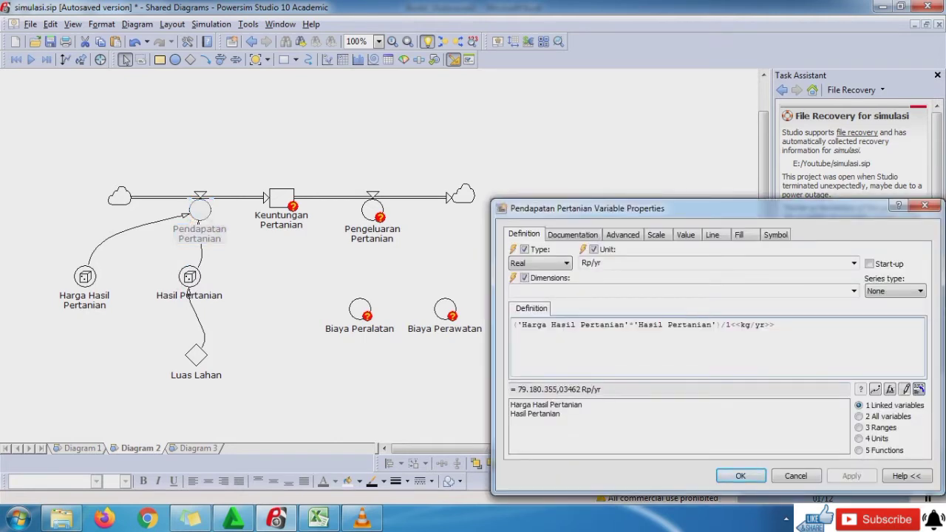
{"action": "left_click_drag", "start_coordinate": [776, 325], "coordinate": [726, 325]}
{"action": "left_click", "coordinate": [741, 476]}
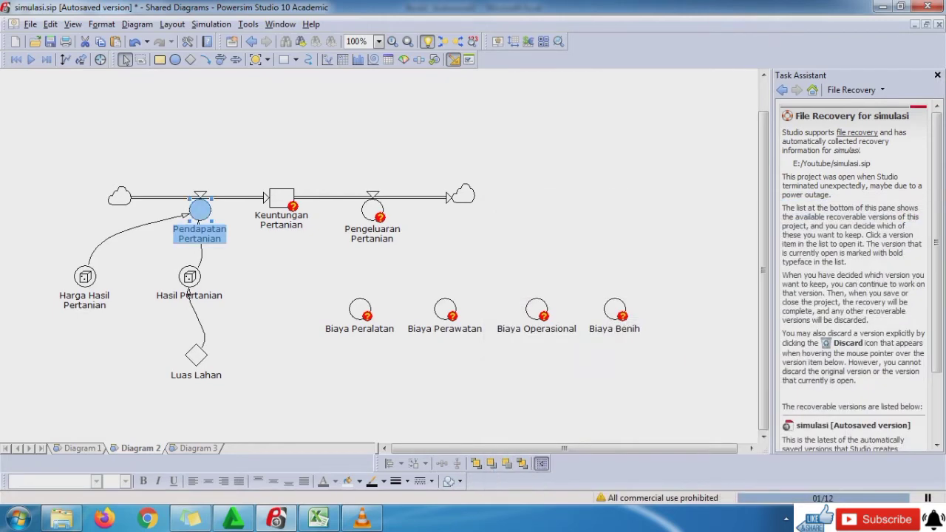
{"action": "key", "text": "Escape"}
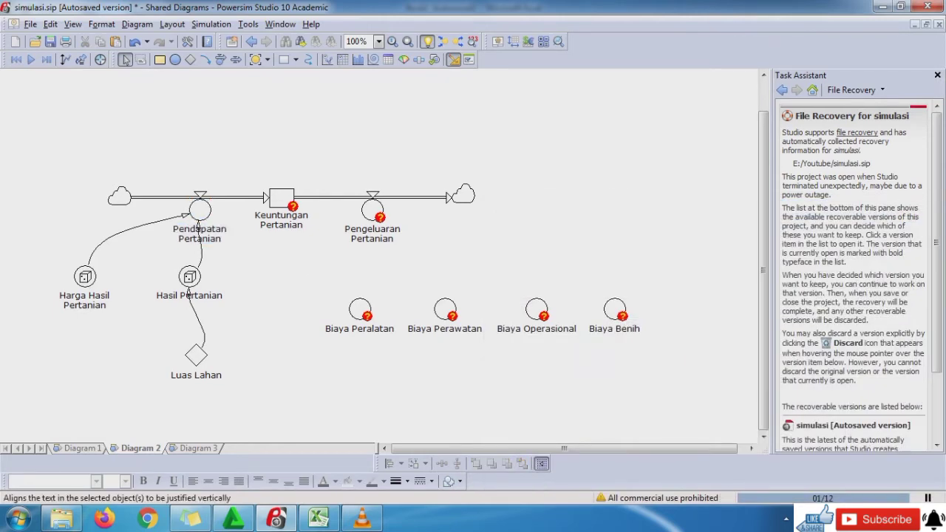
Step: Switch to Excel and fill the Pendapatan Pertanian formula in D8 of the Variabel sheet with yellow
{"action": "left_click", "coordinate": [318, 519]}
{"action": "left_click", "coordinate": [403, 316]}
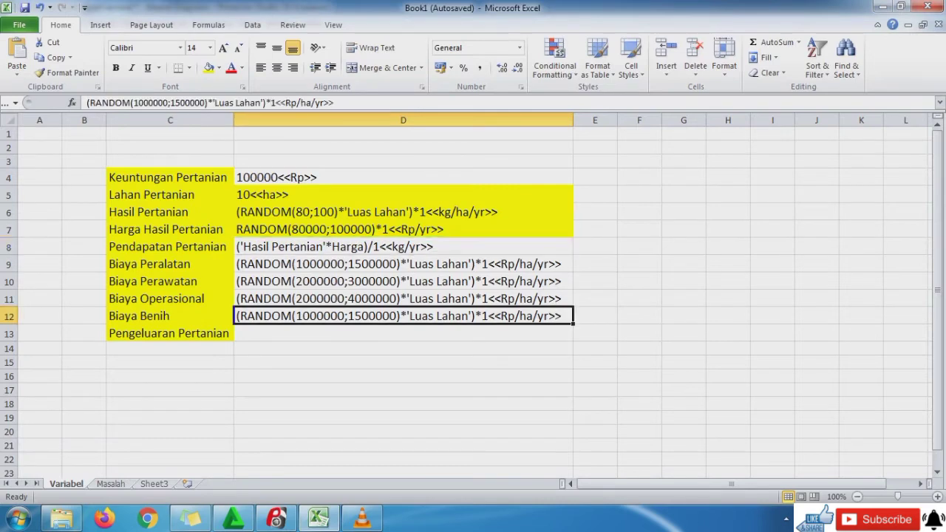
{"action": "left_click", "coordinate": [403, 247]}
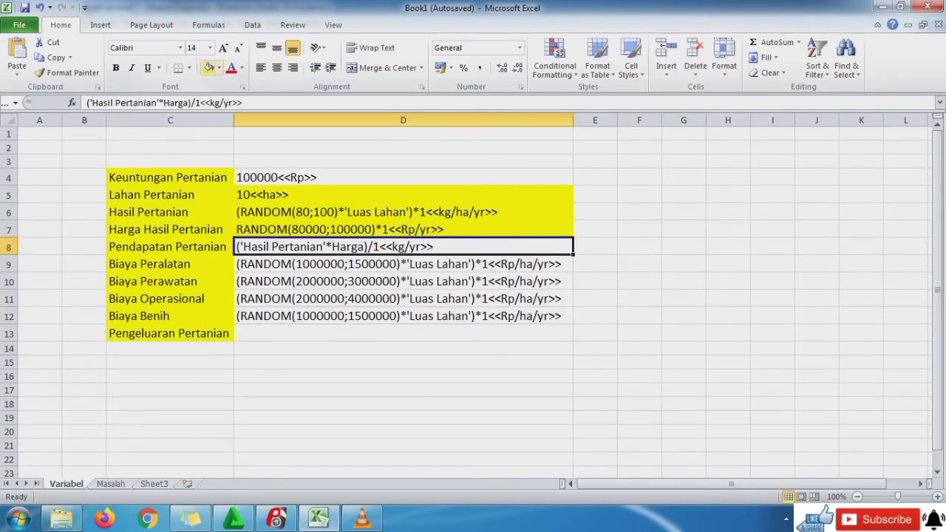
{"action": "left_click", "coordinate": [209, 68]}
Step: On the Masalah sheet, fill C8 (Mengatasi Masalah di satuan) and C9 (Mengatasi Cara Penulisan Cooding) with yellow
{"action": "key", "text": "ctrl+Page_Down"}
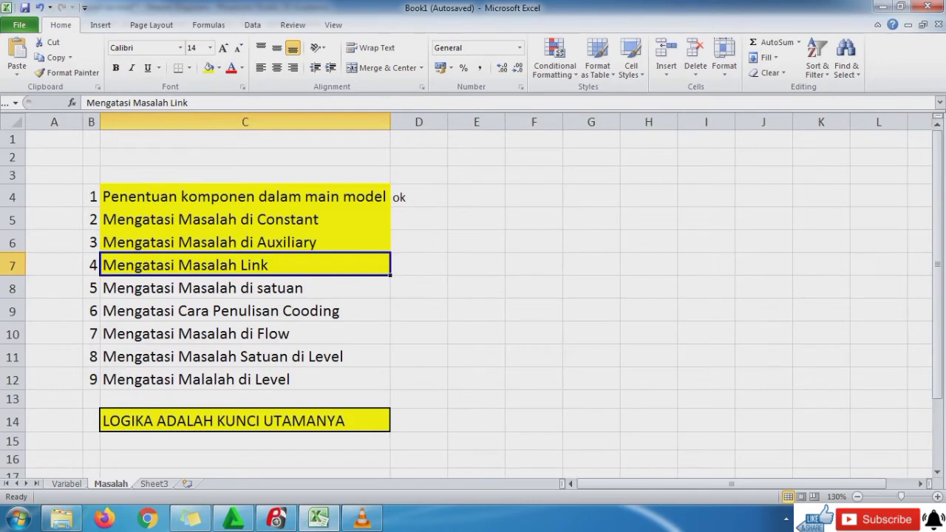
{"action": "left_click", "coordinate": [245, 287]}
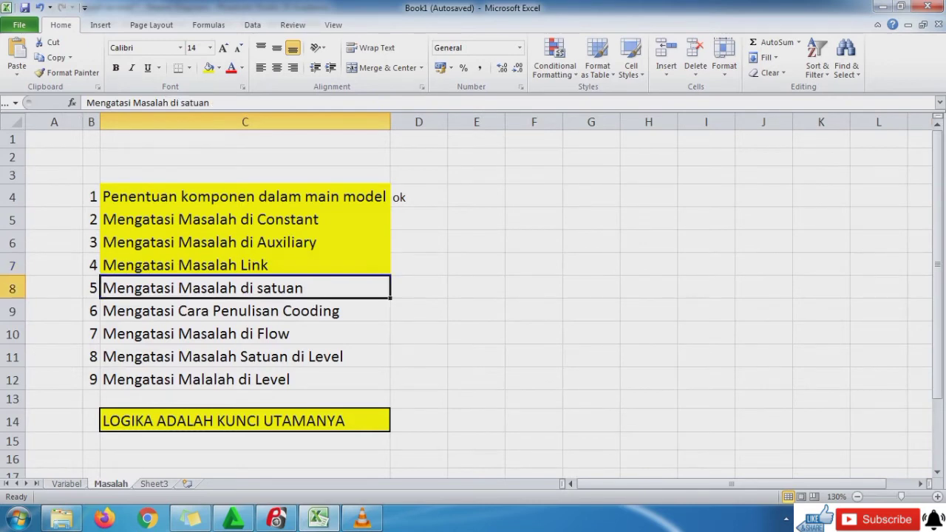
{"action": "left_click", "coordinate": [208, 68]}
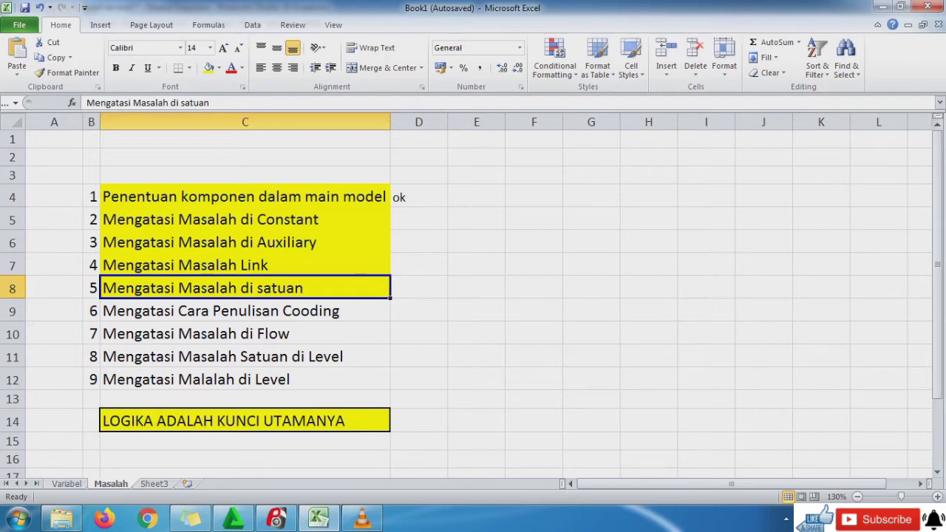
{"action": "left_click", "coordinate": [244, 310]}
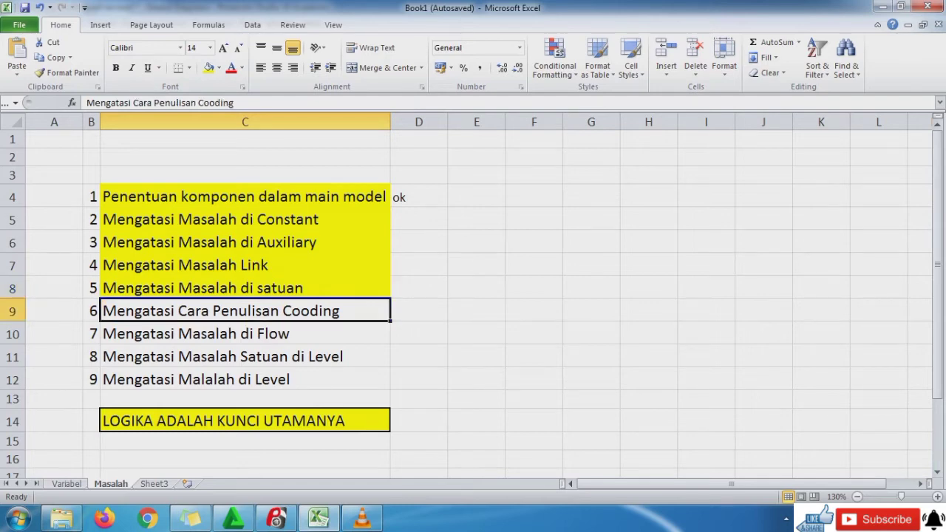
{"action": "left_click", "coordinate": [209, 67]}
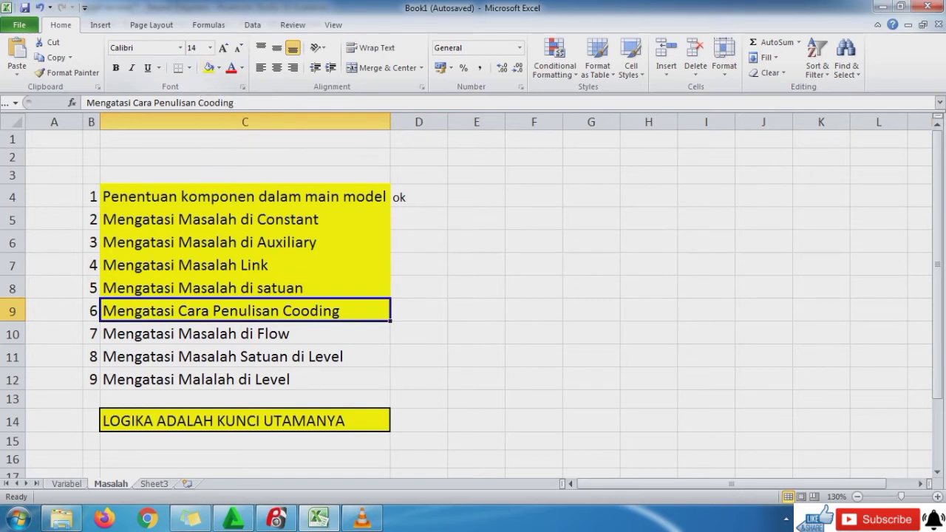
Step: Switch to Powersim Studio and link Luas Lahan to Biaya Peralatan, Biaya Perawatan, Biaya Operasional and Biaya Benih
{"action": "left_click", "coordinate": [276, 519]}
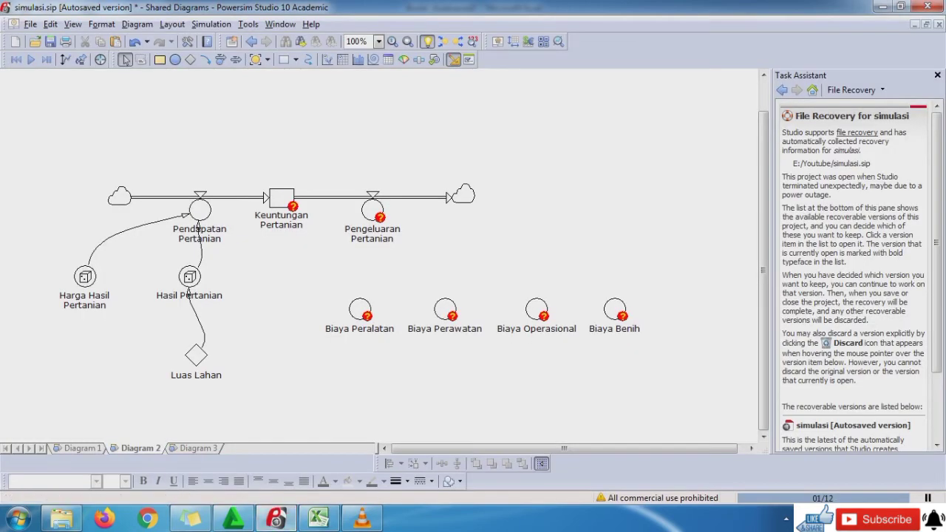
{"action": "left_click", "coordinate": [205, 59]}
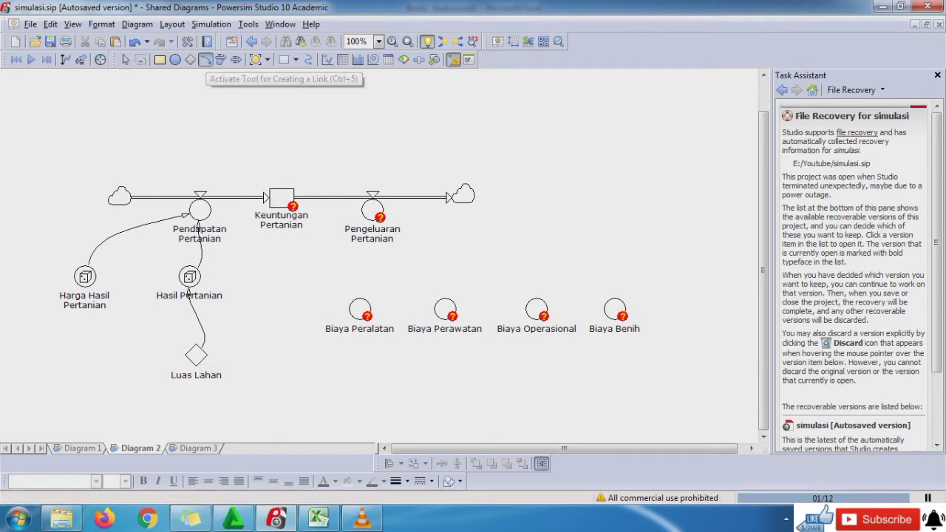
{"action": "mouse_move", "coordinate": [196, 356]}
{"action": "left_mouse_down"}
{"action": "mouse_move", "coordinate": [353, 325]}
{"action": "mouse_move", "coordinate": [359, 309]}
{"action": "left_mouse_up"}
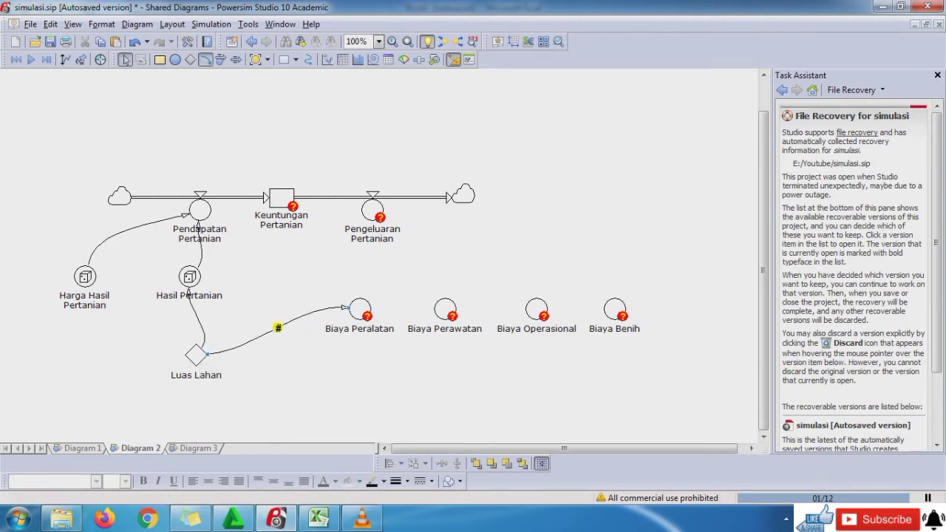
{"action": "left_click", "coordinate": [205, 59]}
{"action": "left_click_drag", "start_coordinate": [201, 358], "coordinate": [444, 310]}
{"action": "left_click", "coordinate": [205, 59]}
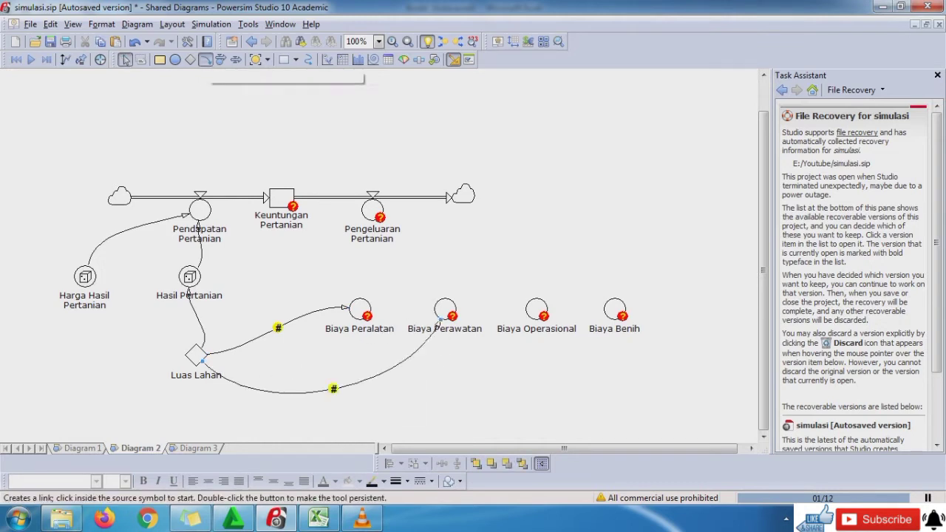
{"action": "mouse_move", "coordinate": [197, 366]}
{"action": "left_mouse_down"}
{"action": "mouse_move", "coordinate": [535, 386]}
{"action": "mouse_move", "coordinate": [517, 329]}
{"action": "mouse_move", "coordinate": [529, 318]}
{"action": "left_mouse_up"}
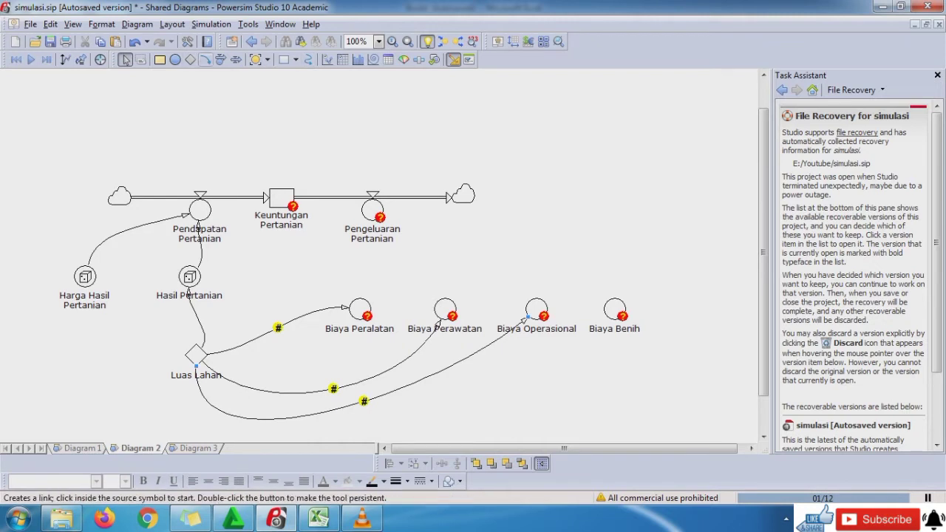
{"action": "left_click", "coordinate": [206, 60]}
{"action": "mouse_move", "coordinate": [195, 357]}
{"action": "left_mouse_down"}
{"action": "mouse_move", "coordinate": [186, 382]}
{"action": "mouse_move", "coordinate": [381, 375]}
{"action": "mouse_move", "coordinate": [471, 326]}
{"action": "mouse_move", "coordinate": [558, 323]}
{"action": "mouse_move", "coordinate": [591, 292]}
{"action": "mouse_move", "coordinate": [630, 279]}
{"action": "mouse_move", "coordinate": [621, 292]}
{"action": "left_mouse_up"}
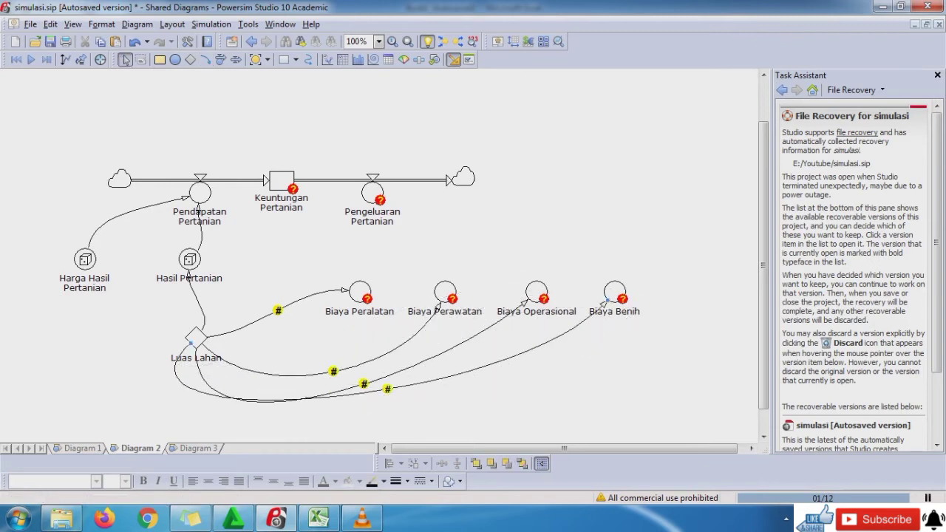
Step: Flatten the curves of the links from Luas Lahan to Biaya Perawatan and Biaya Operasional so they spread apart neatly
{"action": "left_click", "coordinate": [436, 307]}
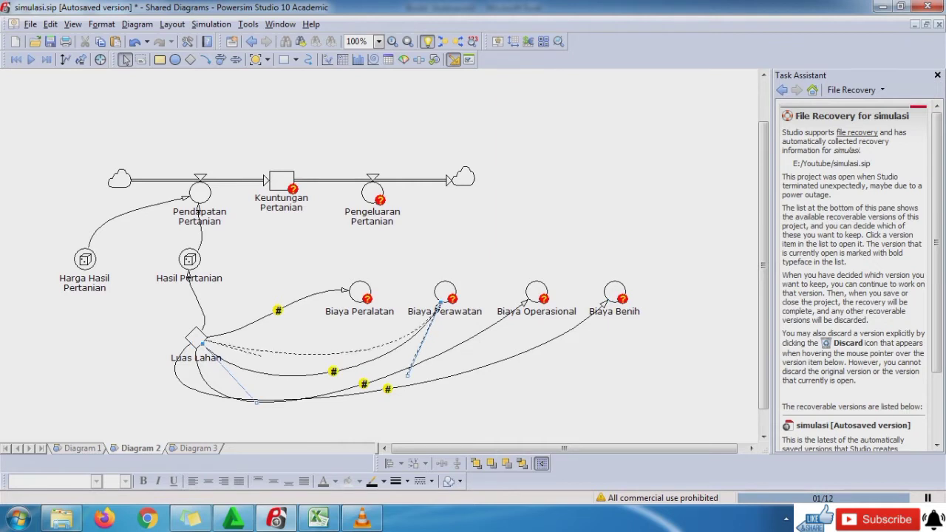
{"action": "left_click_drag", "start_coordinate": [256, 401], "coordinate": [261, 356]}
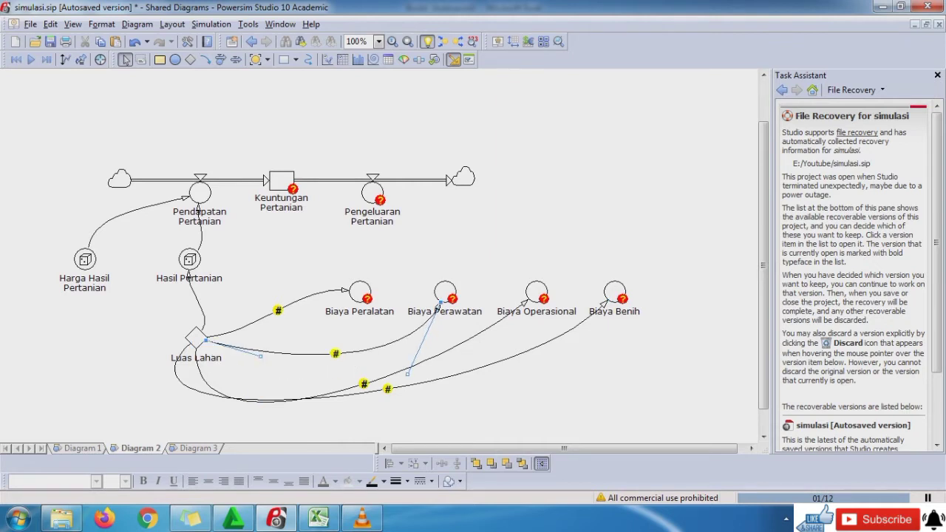
{"action": "left_click", "coordinate": [526, 302]}
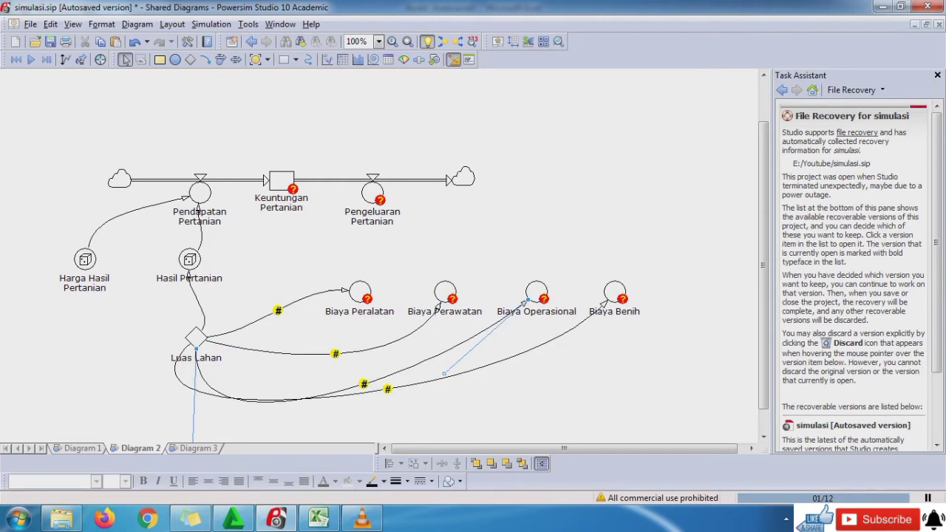
{"action": "scroll", "coordinate": [413, 281], "scroll_direction": "down", "scroll_amount": 1}
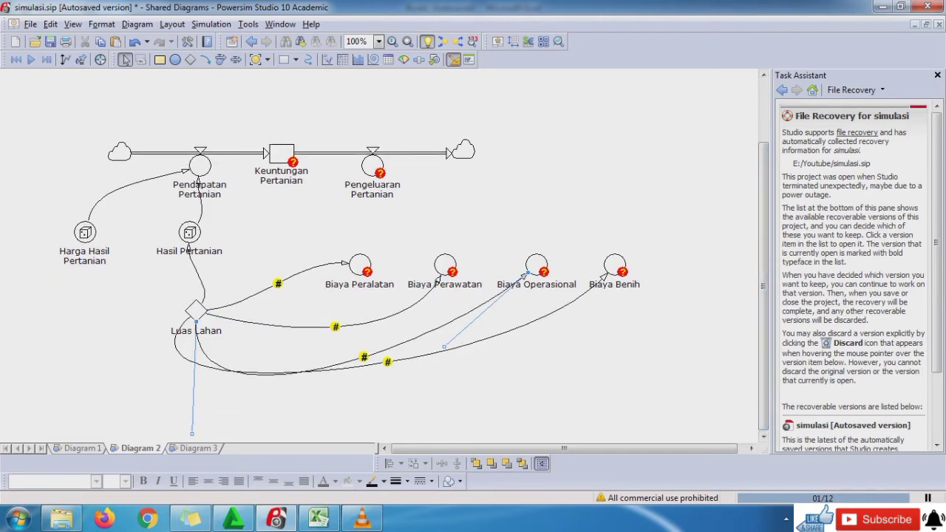
{"action": "left_click_drag", "start_coordinate": [192, 433], "coordinate": [268, 374]}
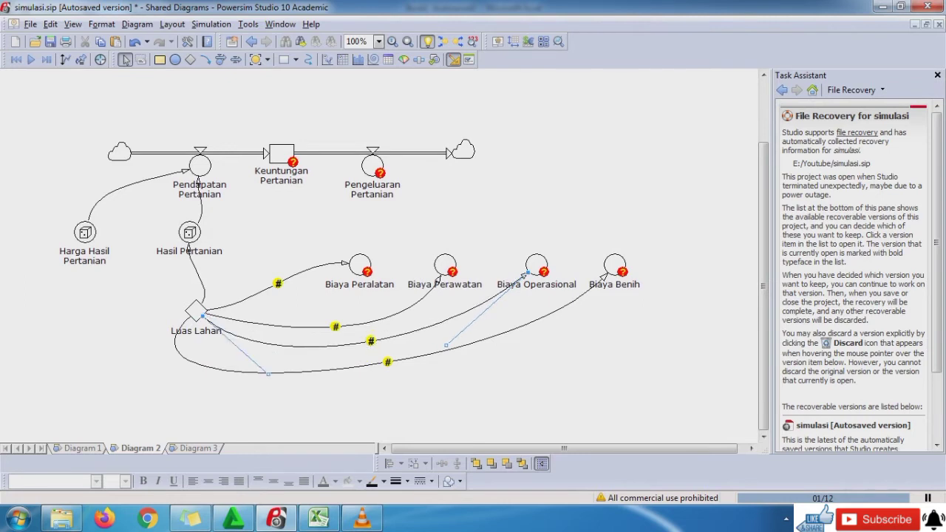
Step: Link Biaya Peralatan and Biaya Perawatan to the Pengeluaran Pertanian flow
{"action": "left_click", "coordinate": [355, 403]}
{"action": "scroll", "coordinate": [414, 281], "scroll_direction": "up", "scroll_amount": 2}
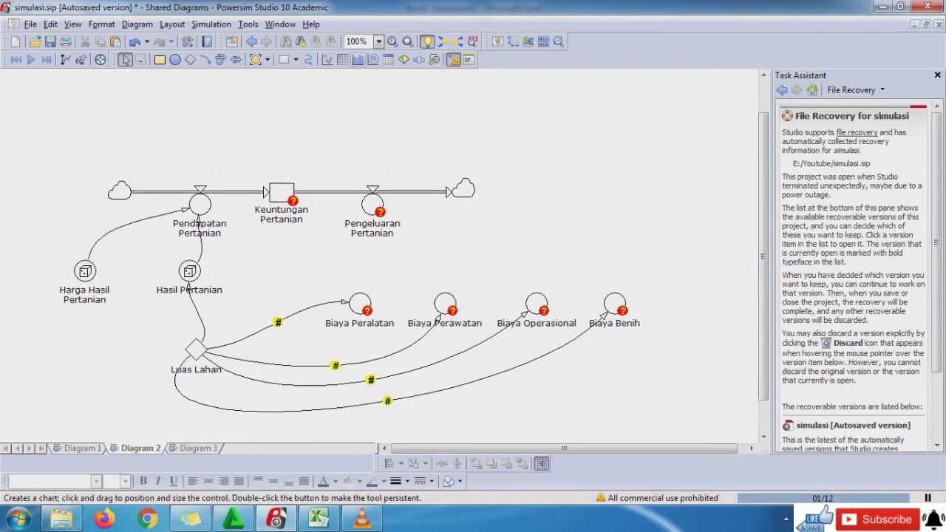
{"action": "left_click", "coordinate": [124, 59]}
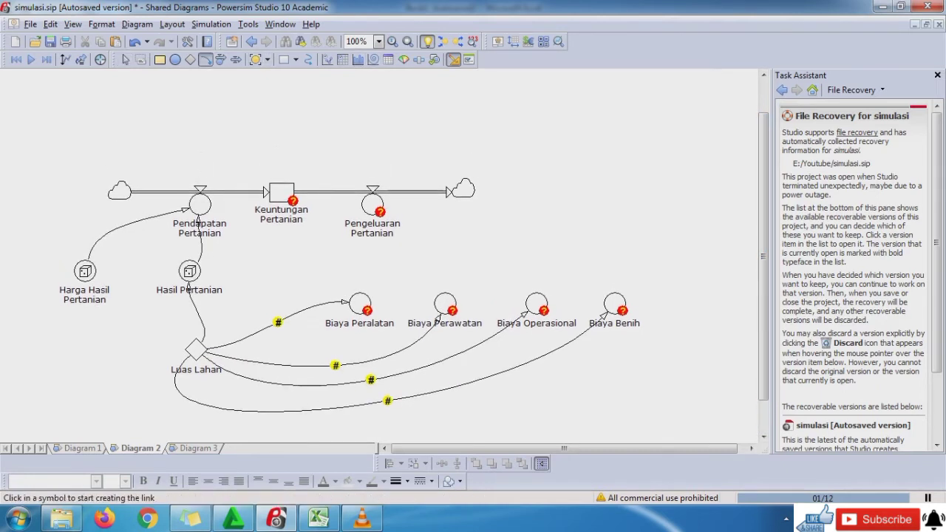
{"action": "left_click", "coordinate": [360, 303]}
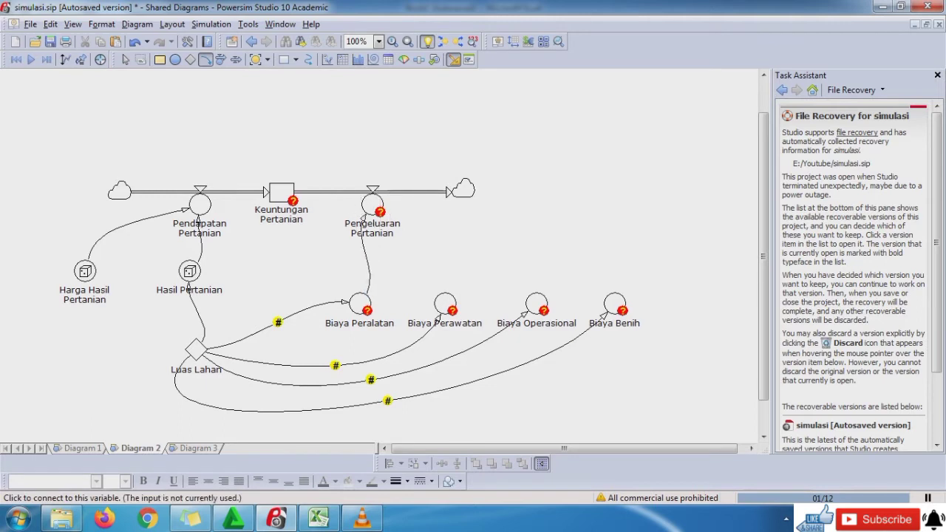
{"action": "left_click", "coordinate": [363, 216]}
{"action": "left_click", "coordinate": [205, 59]}
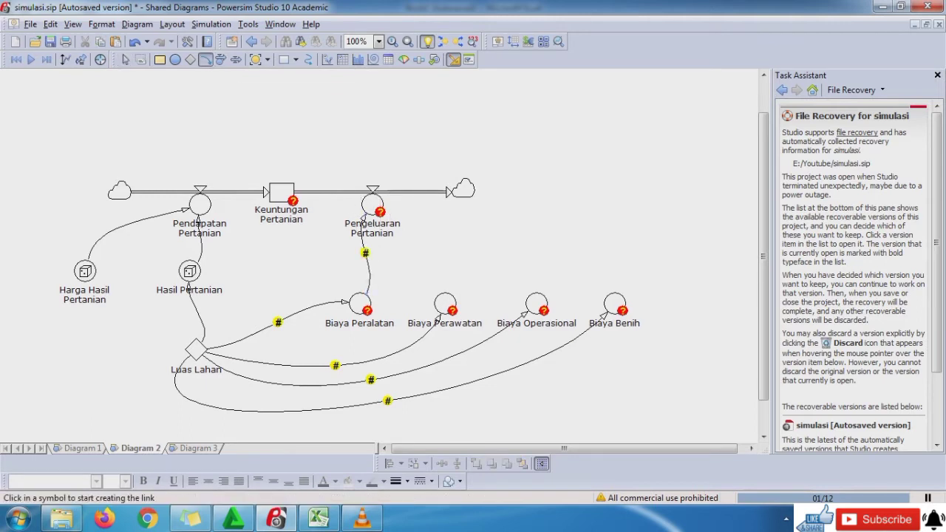
{"action": "left_click", "coordinate": [443, 301]}
{"action": "left_click", "coordinate": [374, 213]}
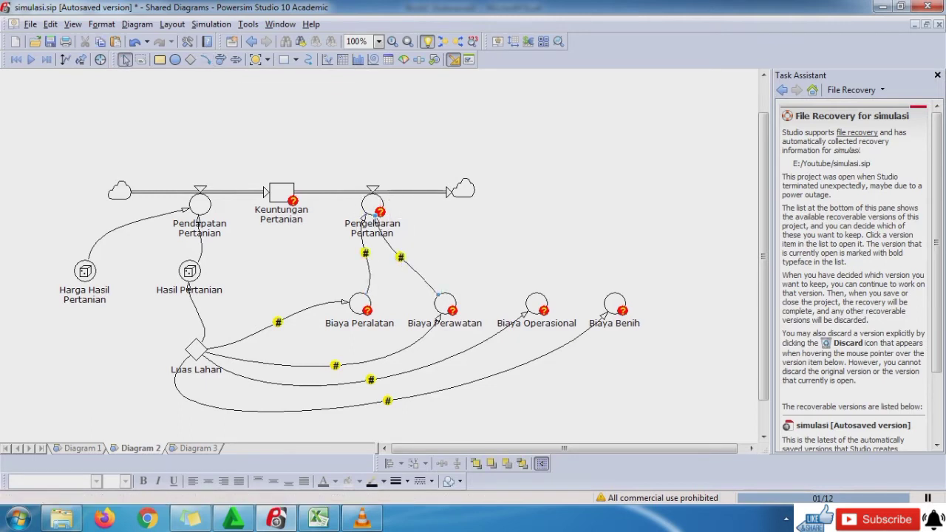
Step: Link Biaya Operasional and Biaya Benih to the Pengeluaran Pertanian flow
{"action": "left_click", "coordinate": [205, 59]}
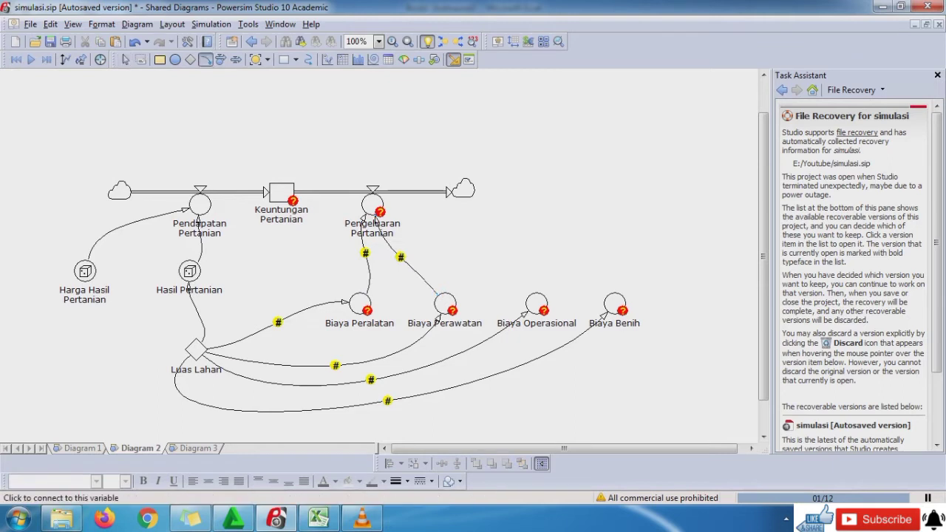
{"action": "left_click", "coordinate": [532, 297]}
{"action": "left_click", "coordinate": [376, 210]}
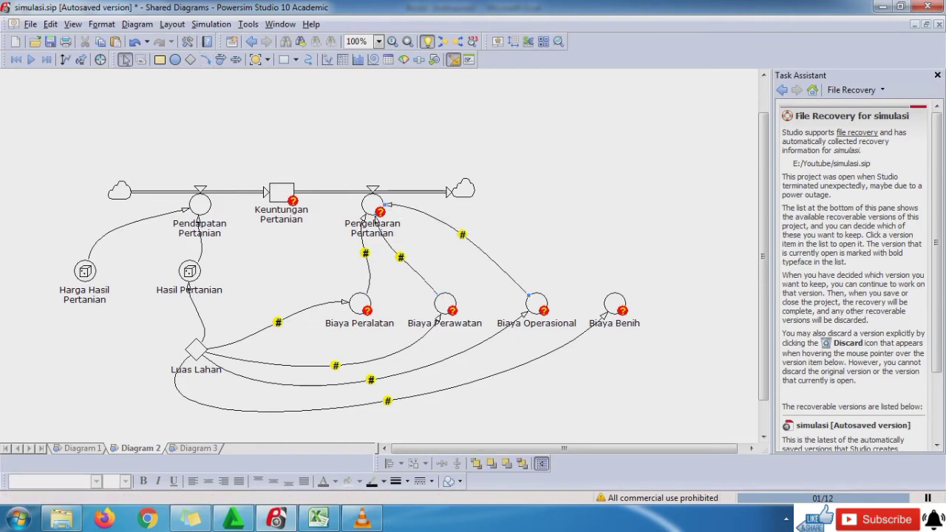
{"action": "left_click", "coordinate": [205, 60]}
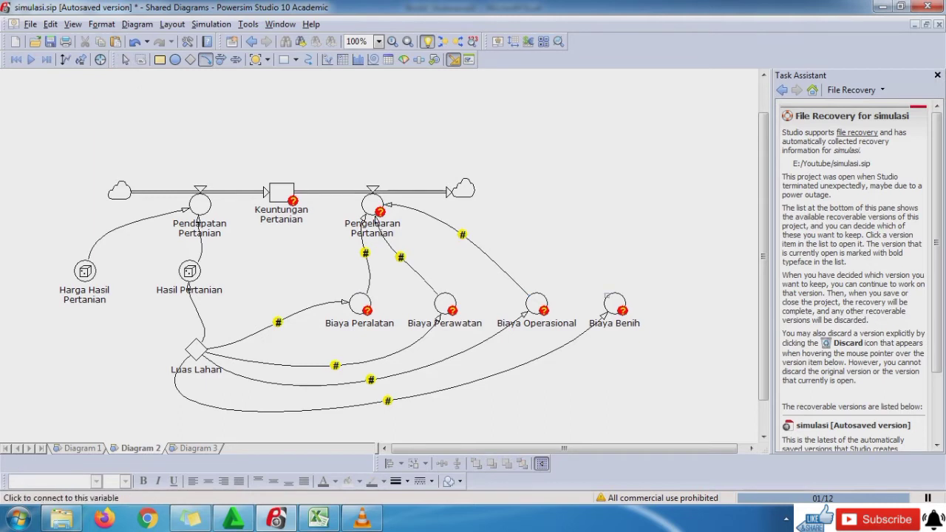
{"action": "left_click", "coordinate": [614, 303]}
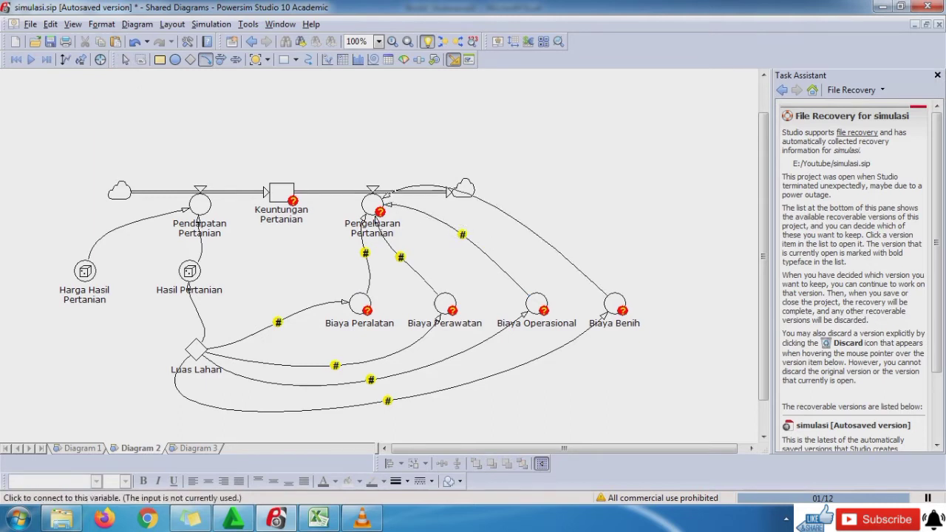
{"action": "left_click", "coordinate": [381, 201]}
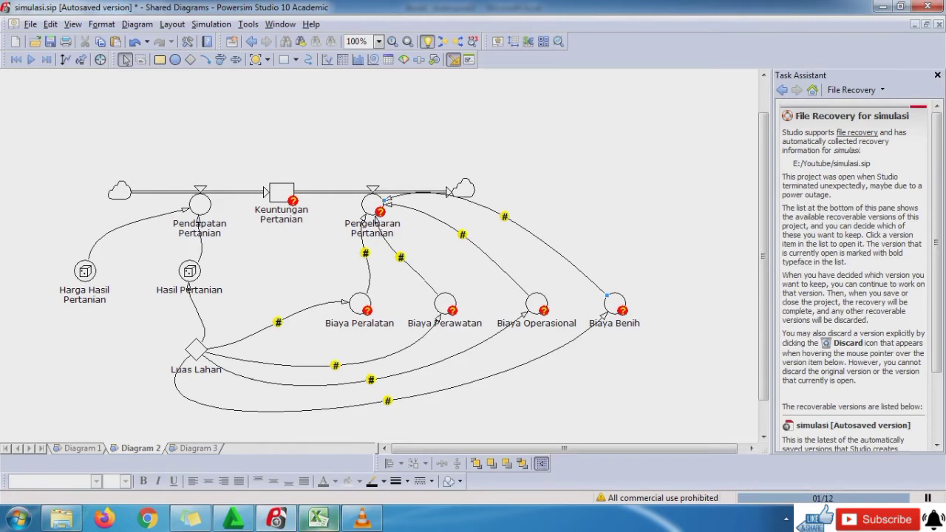
Step: Switch to Excel and copy the Biaya Peralatan formula text from D9 of the Variabel sheet
{"action": "left_click", "coordinate": [318, 520]}
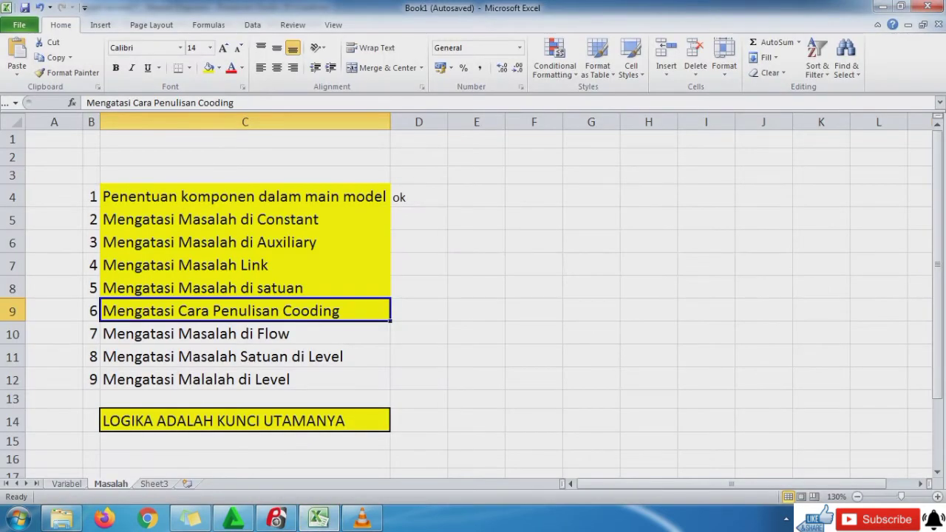
{"action": "left_click", "coordinate": [67, 484]}
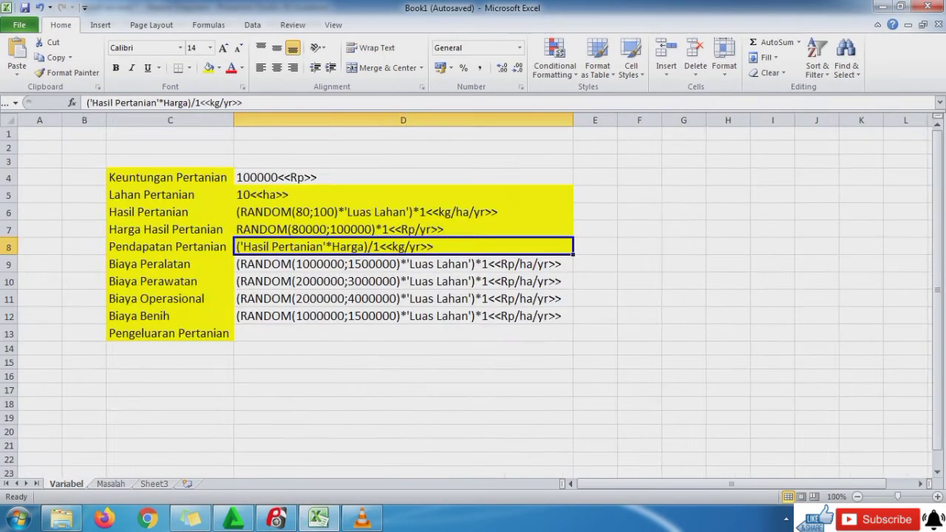
{"action": "left_click", "coordinate": [402, 264]}
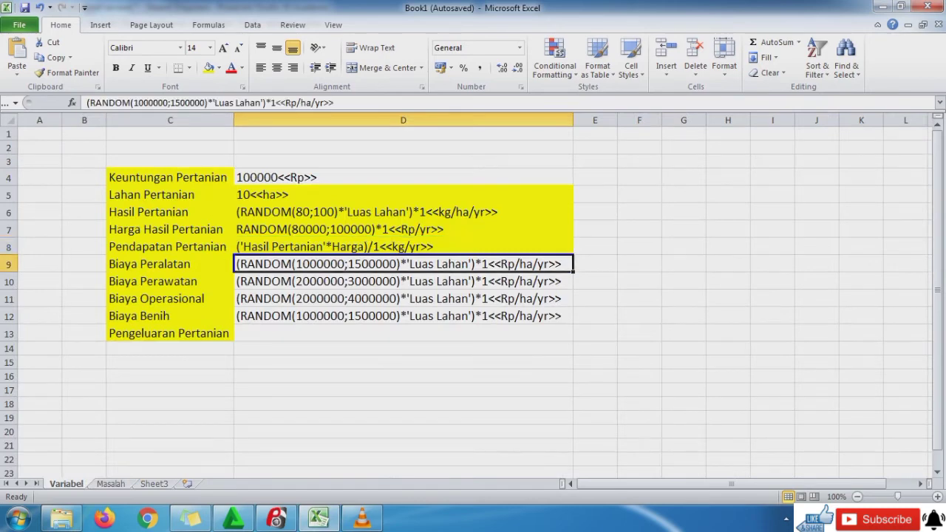
{"action": "left_click_drag", "start_coordinate": [334, 103], "coordinate": [86, 102]}
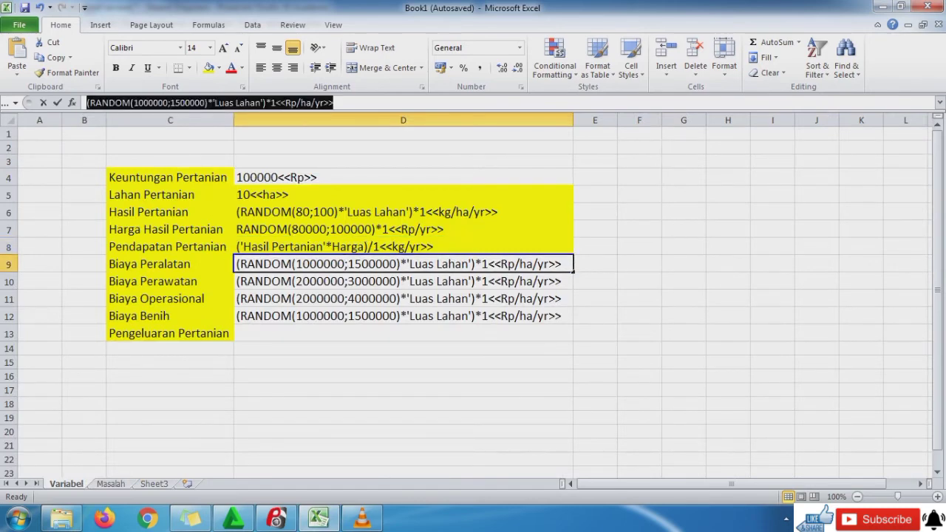
{"action": "key", "text": "Escape"}
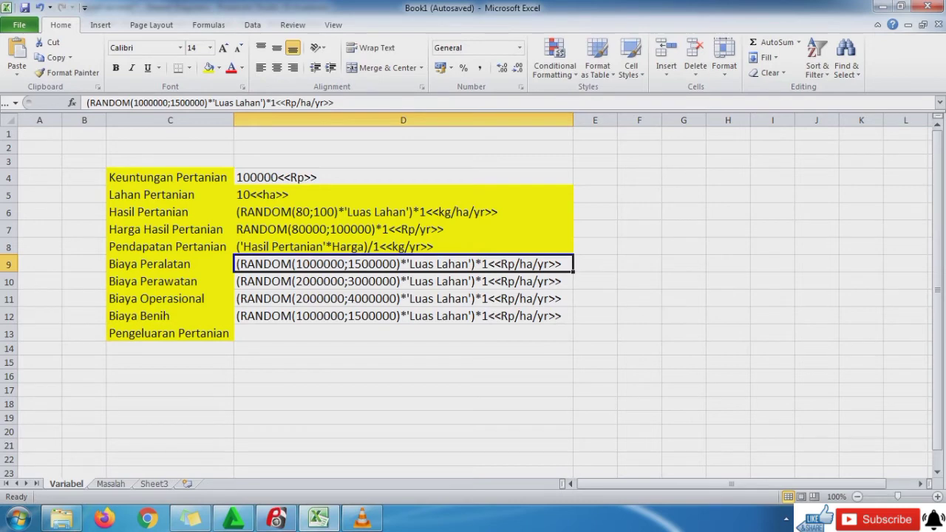
Step: Switch to Powersim Studio and define Biaya Peralatan as (RANDOM(1000000;1500000)*'Luas Lahan')*1<<Rp/ha/yr>>
{"action": "left_click", "coordinate": [276, 519]}
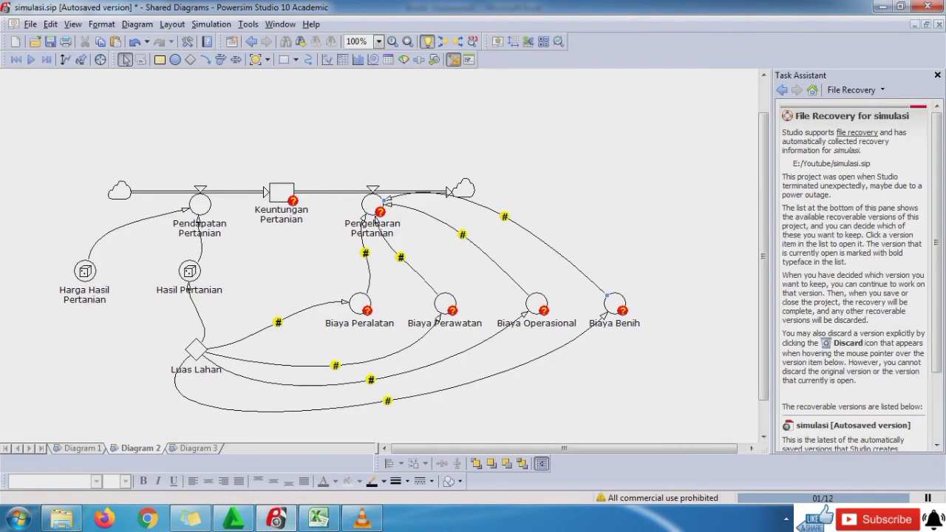
{"action": "double_click", "coordinate": [356, 309]}
{"action": "type", "text": "RANDOM(1000000;1500000)*'Luas Lahan'*1<<Rp/ha/yr>>"}
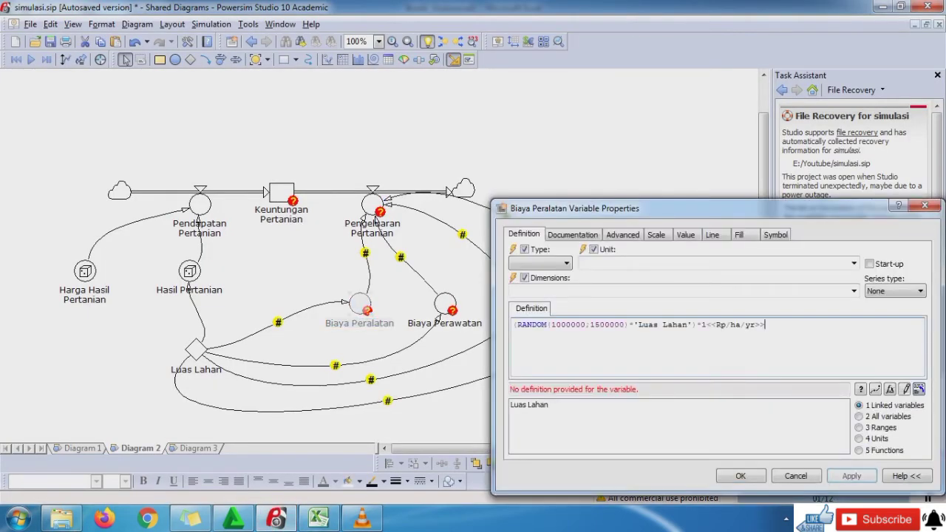
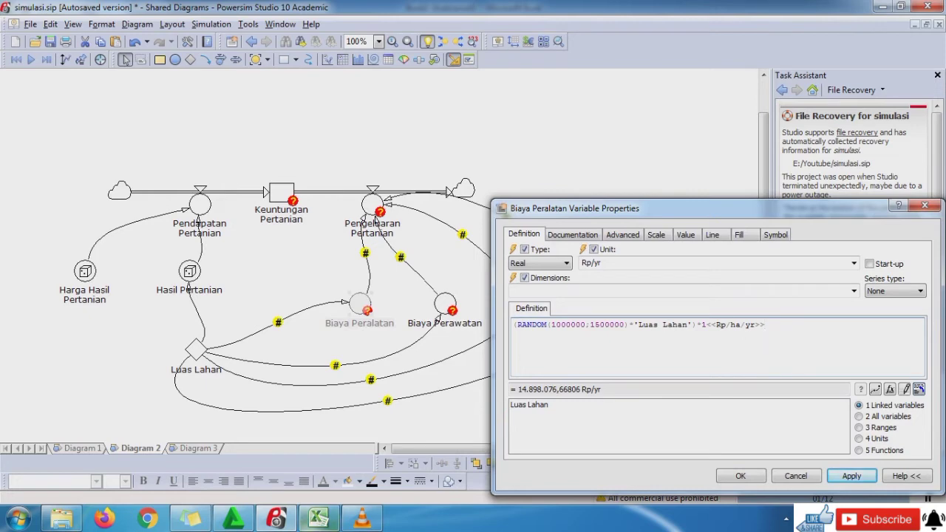
Step: Switch to Excel and enter ok in D5, D6 and D7 of the Masalah sheet, beside the Constant, Auxiliary and Link items
{"action": "left_click", "coordinate": [317, 517]}
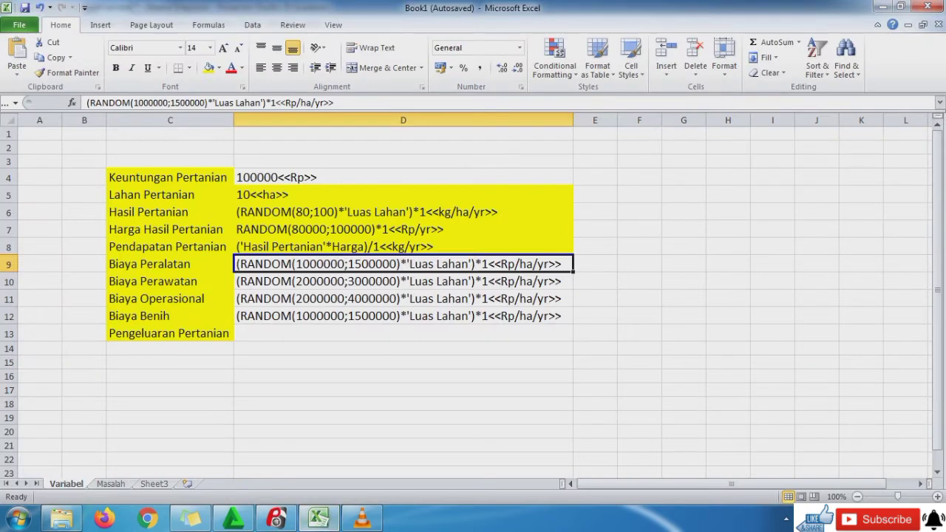
{"action": "key", "text": "ctrl+Page_Down"}
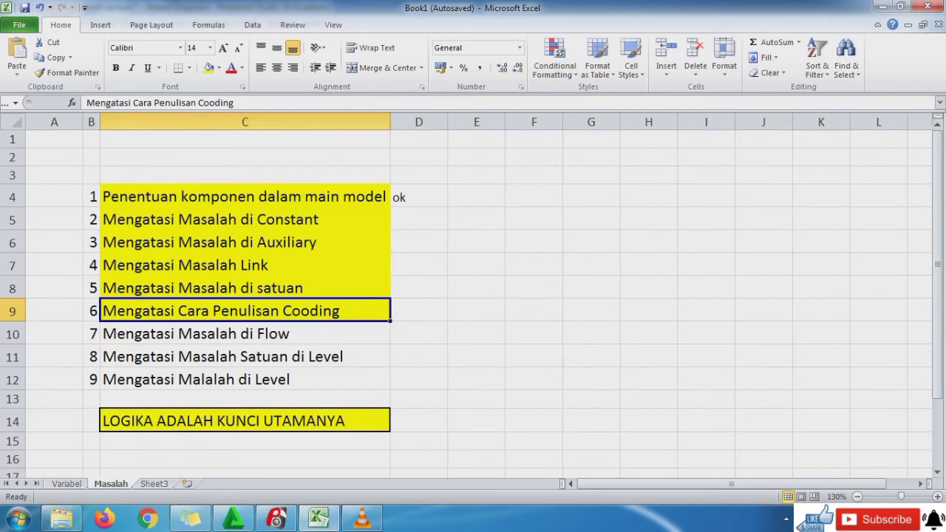
{"action": "left_click", "coordinate": [419, 288]}
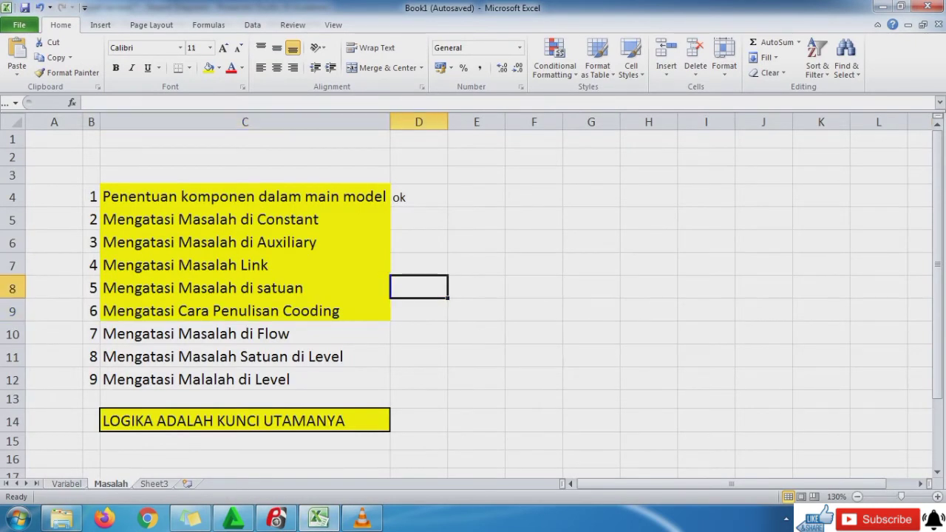
{"action": "key", "text": "Up"}
{"action": "key", "text": "Up"}
{"action": "key", "text": "Up"}
{"action": "type", "text": "ok"}
{"action": "key", "text": "Return"}
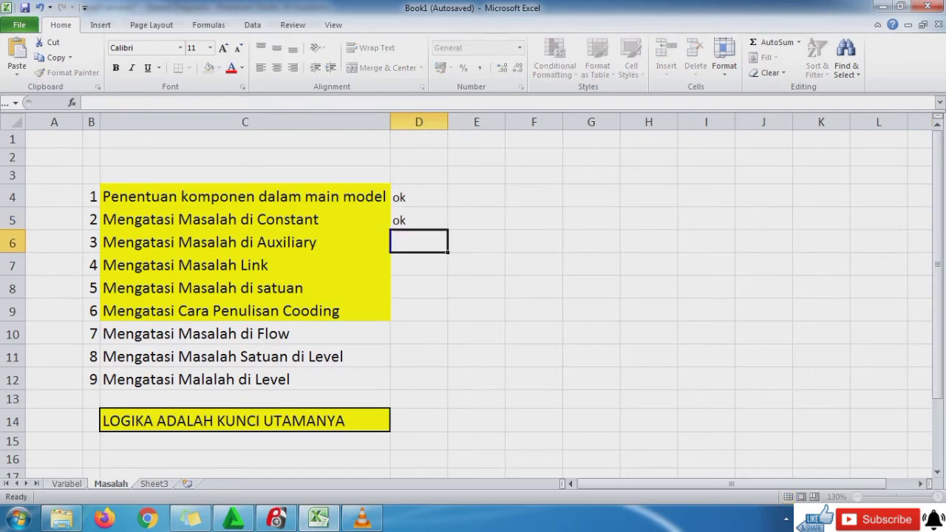
{"action": "type", "text": "ok"}
{"action": "key", "text": "Return"}
{"action": "type", "text": "ok"}
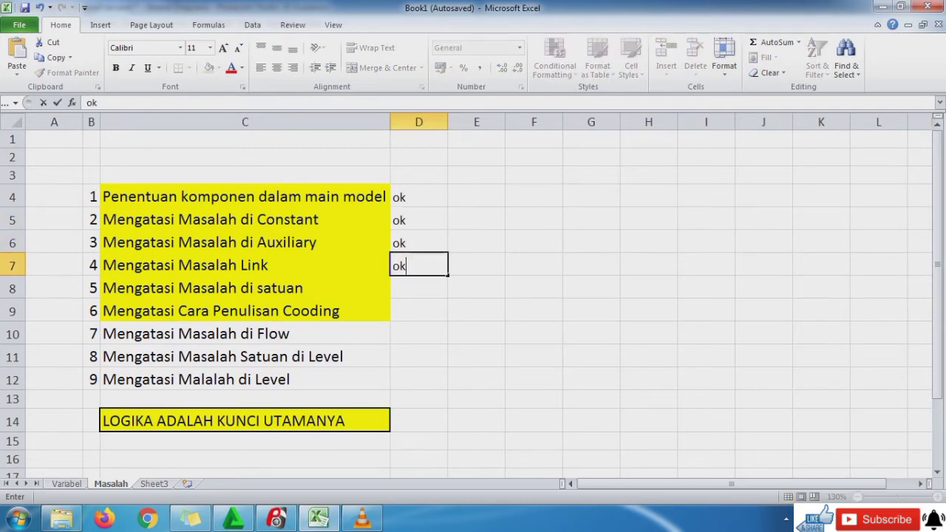
{"action": "key", "text": "Return"}
Step: Switch to Powersim Studio, change the unit in the Biaya Peralatan definition to kg/ha/yr and accept the properties
{"action": "left_click", "coordinate": [277, 519]}
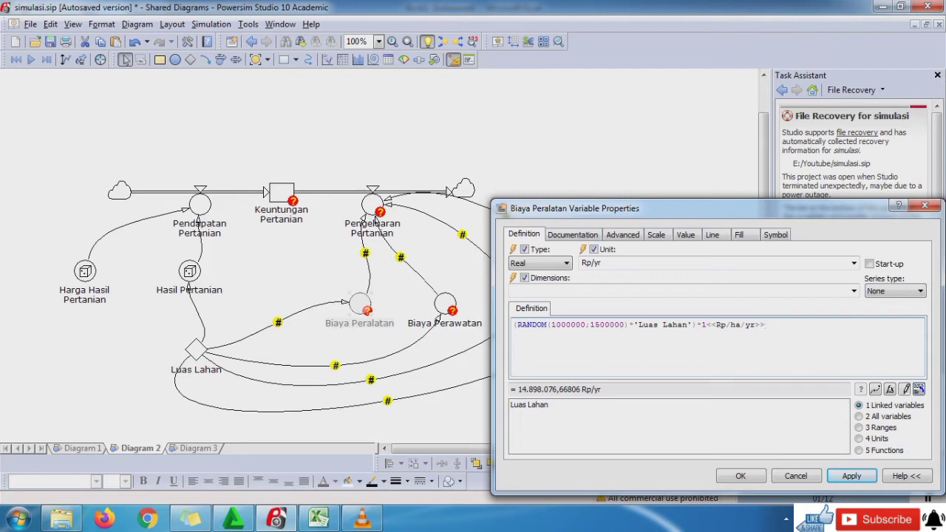
{"action": "key", "text": "BackSpace"}
{"action": "key", "text": "BackSpace"}
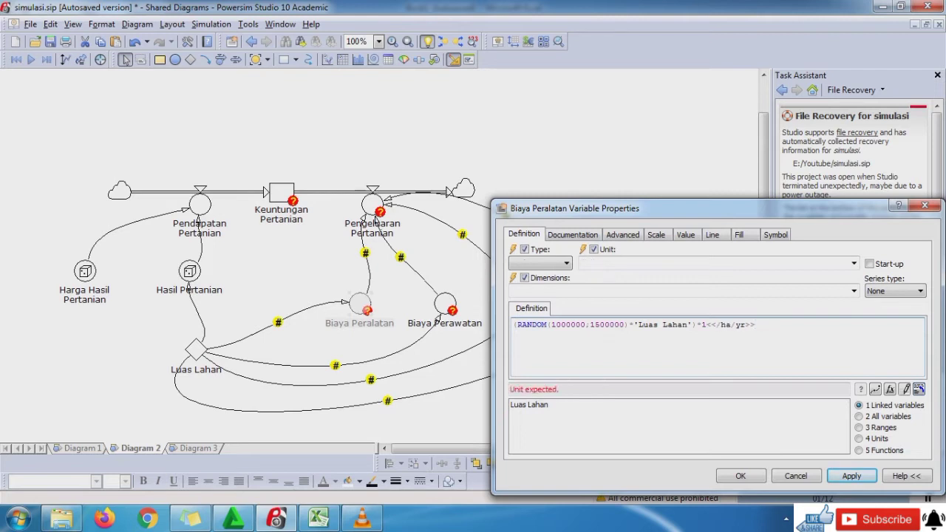
{"action": "type", "text": "kg"}
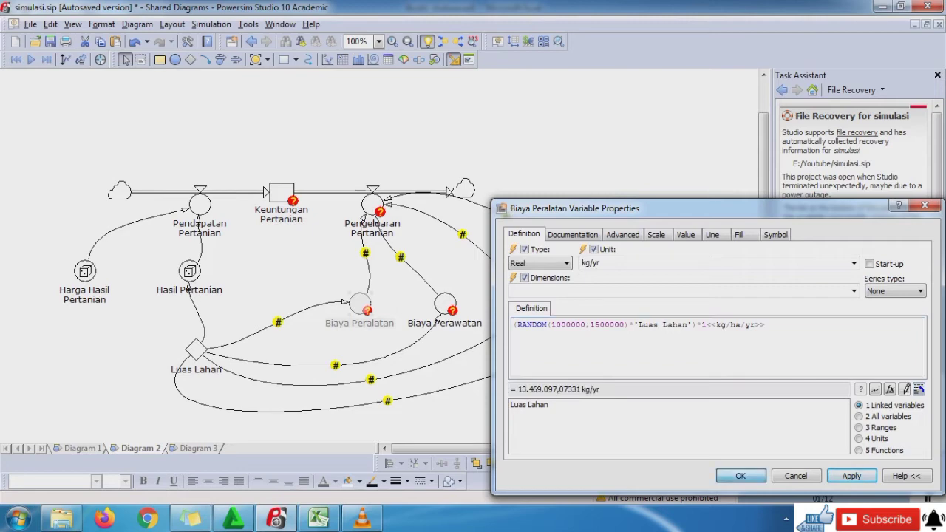
{"action": "left_click", "coordinate": [740, 476]}
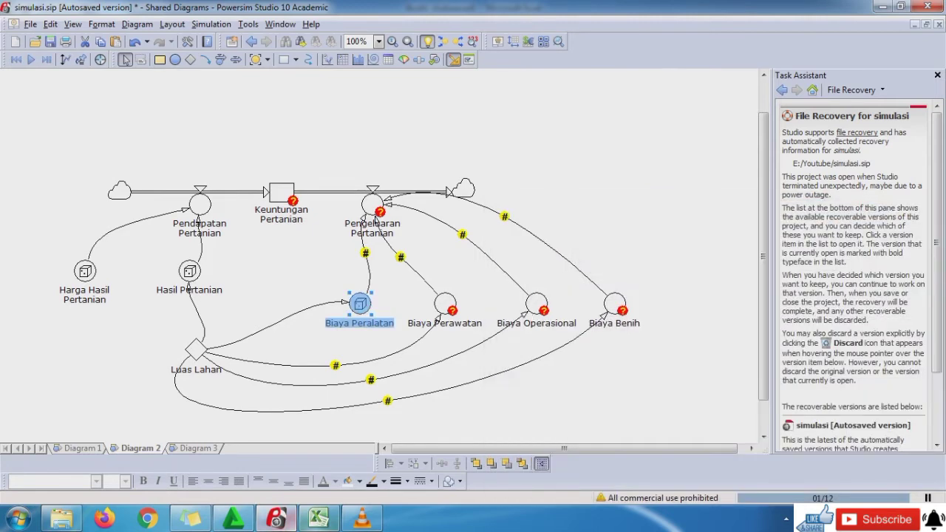
Step: Switch to Excel and copy the Biaya Perawatan formula text from D10 of the Variabel sheet
{"action": "left_click", "coordinate": [319, 519]}
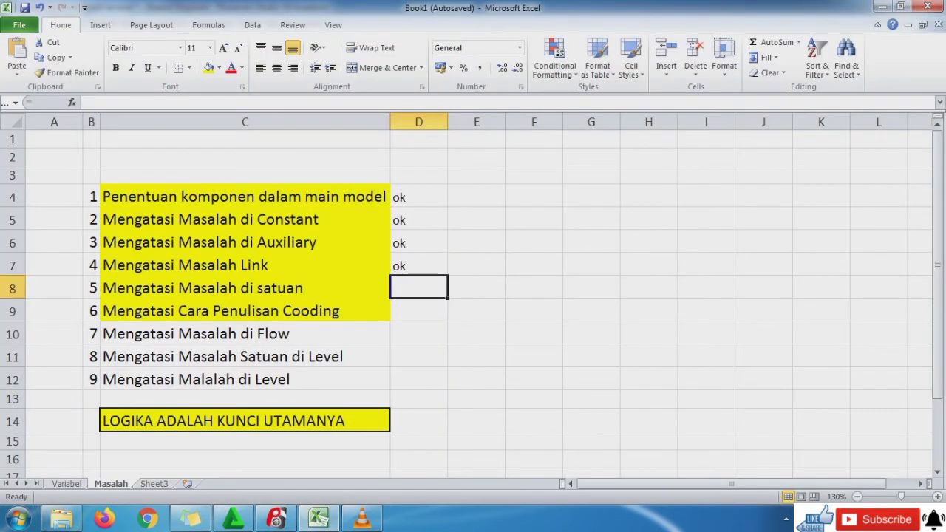
{"action": "key", "text": "ctrl+Page_Up"}
{"action": "left_click", "coordinate": [403, 281]}
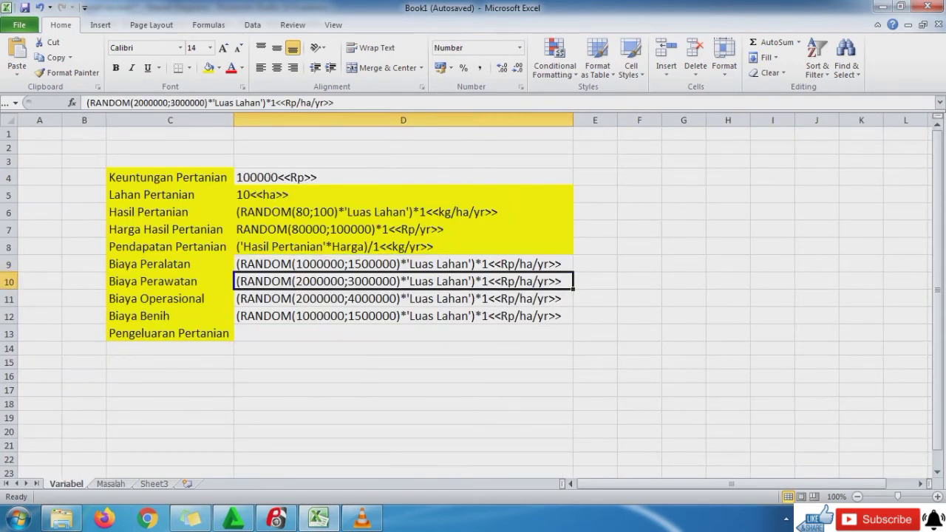
{"action": "left_click_drag", "start_coordinate": [335, 103], "coordinate": [87, 102]}
{"action": "key", "text": "ctrl+c"}
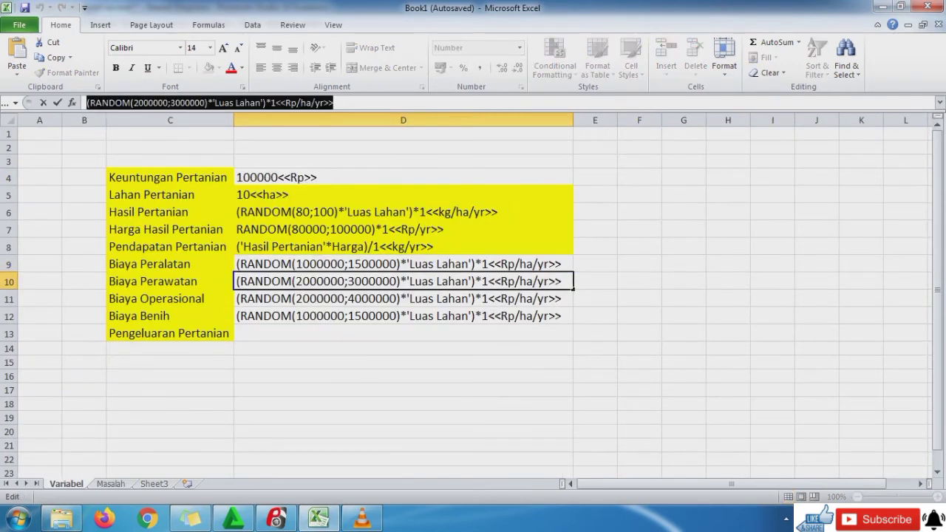
{"action": "key", "text": "Escape"}
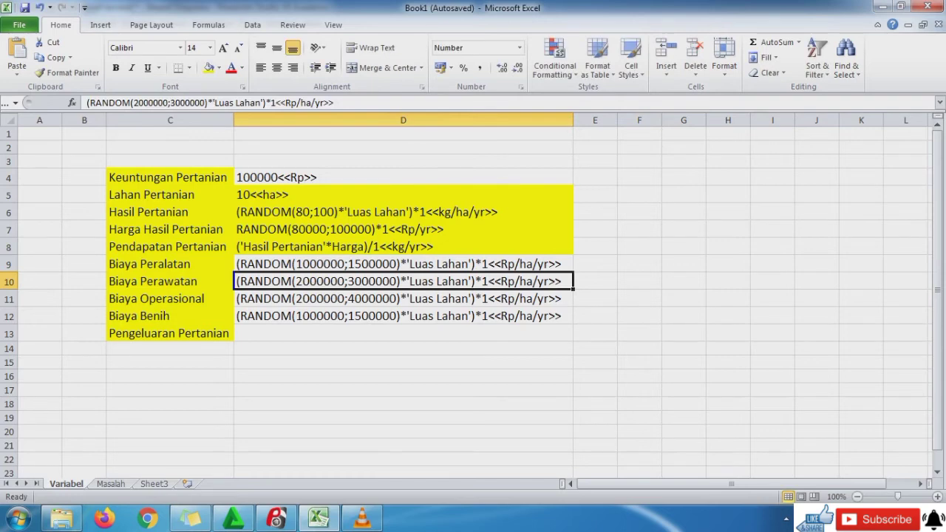
Step: Switch to Powersim Studio and define Biaya Perawatan as (RANDOM(2000000;3000000)*'Luas Lahan')*1<<Rp/ha/yr>>
{"action": "left_click", "coordinate": [276, 518]}
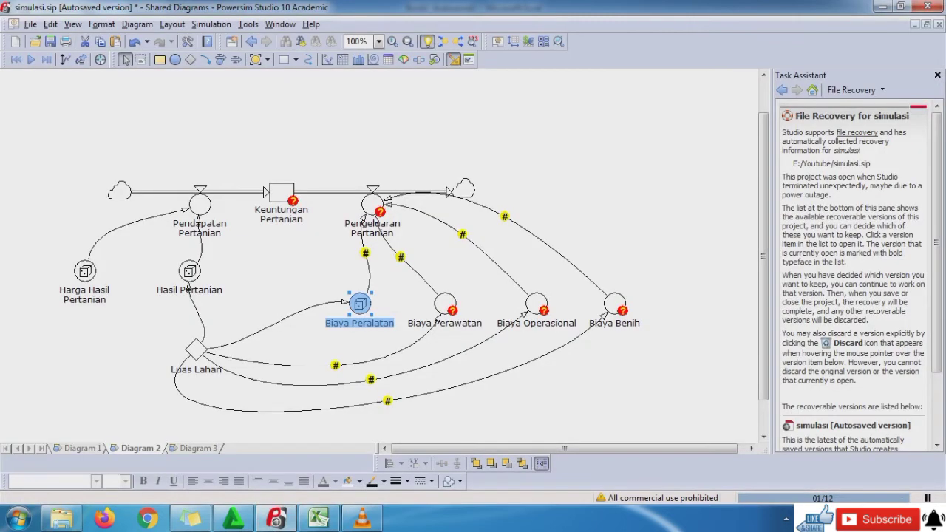
{"action": "double_click", "coordinate": [444, 304]}
{"action": "key", "text": "ctrl+v"}
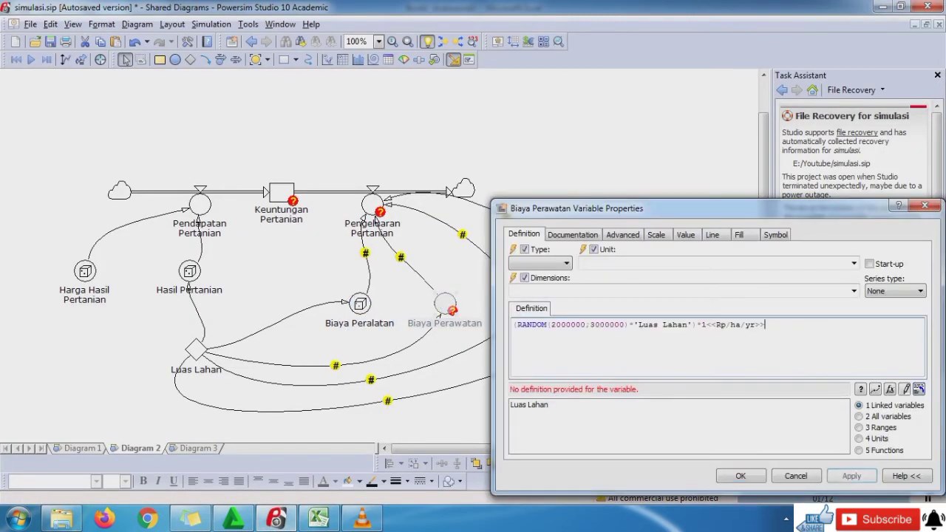
{"action": "left_click", "coordinate": [851, 476]}
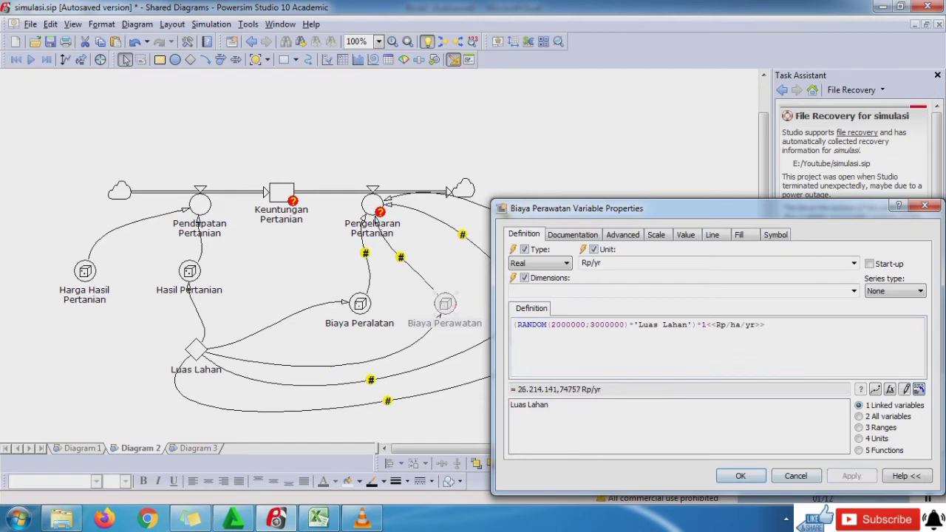
{"action": "left_click", "coordinate": [740, 476]}
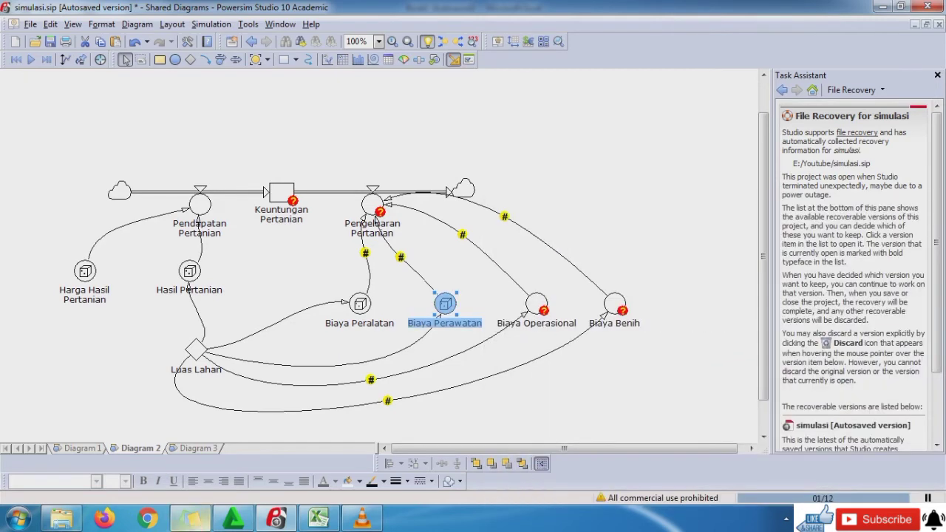
Step: Switch to Excel and copy the Biaya Operasional formula text from D11 of the Variabel sheet
{"action": "left_click", "coordinate": [318, 518]}
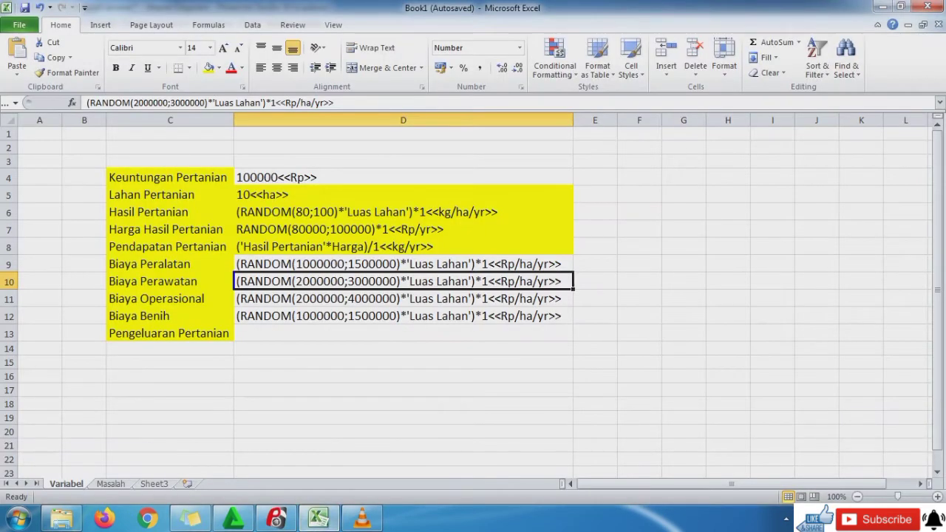
{"action": "left_click", "coordinate": [403, 299]}
{"action": "left_click", "coordinate": [335, 103]}
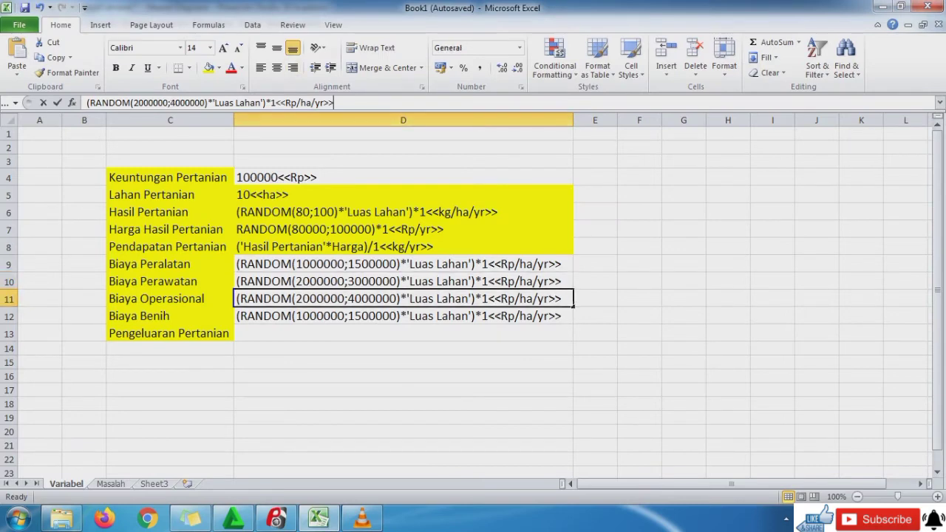
{"action": "left_click_drag", "start_coordinate": [334, 102], "coordinate": [86, 102]}
{"action": "key", "text": "ctrl+c"}
{"action": "key", "text": "Escape"}
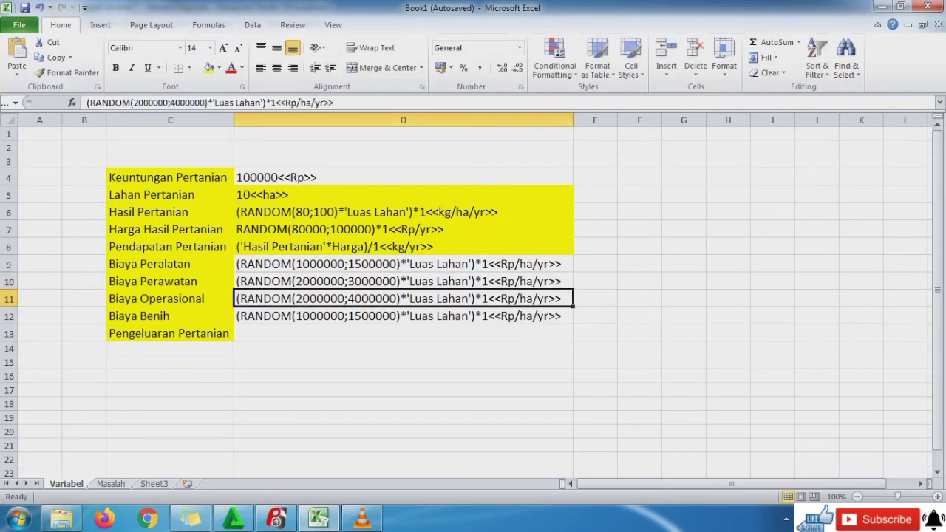
Step: Switch to Powersim Studio and define Biaya Operasional as (RANDOM(2000000;4000000)*'Luas Lahan')*1<<Rp/ha/yr>>
{"action": "left_click", "coordinate": [276, 518]}
{"action": "double_click", "coordinate": [536, 303]}
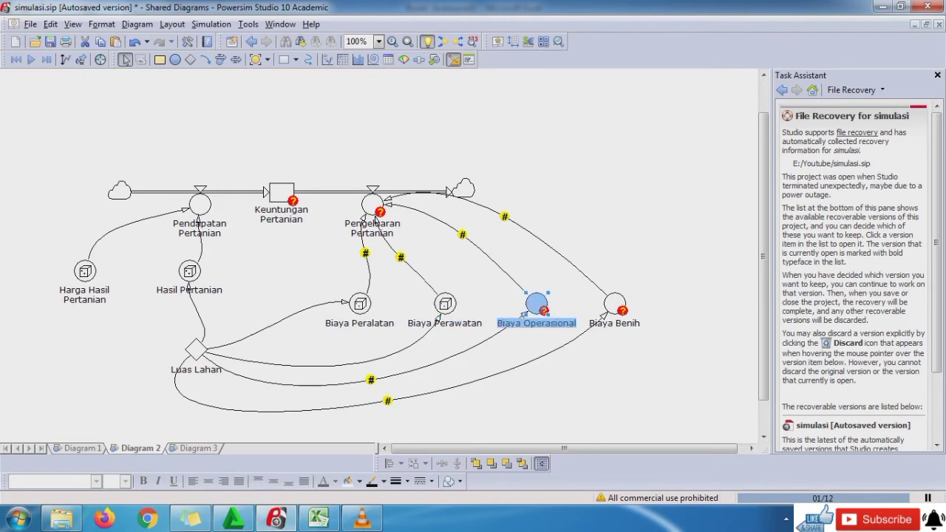
{"action": "key", "text": "ctrl+v"}
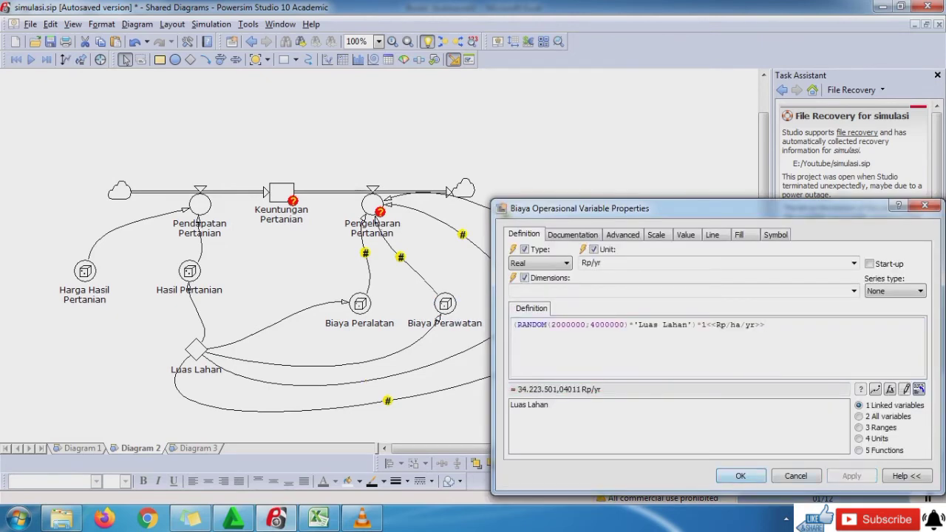
{"action": "left_click", "coordinate": [739, 475]}
Step: Switch to Excel and copy the Biaya Benih formula text from D12 of the Variabel sheet
{"action": "left_click", "coordinate": [319, 518]}
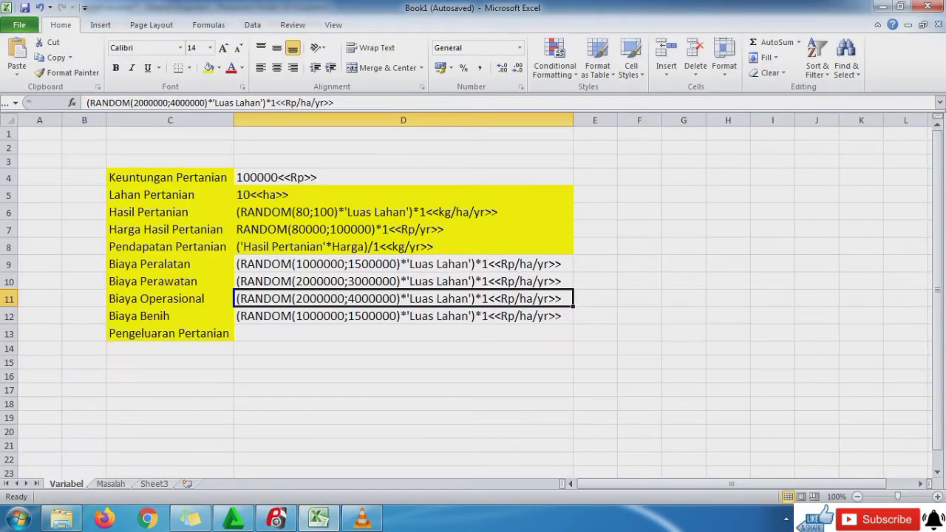
{"action": "left_click", "coordinate": [377, 316]}
{"action": "left_click_drag", "start_coordinate": [335, 103], "coordinate": [85, 103]}
{"action": "key", "text": "ctrl+c"}
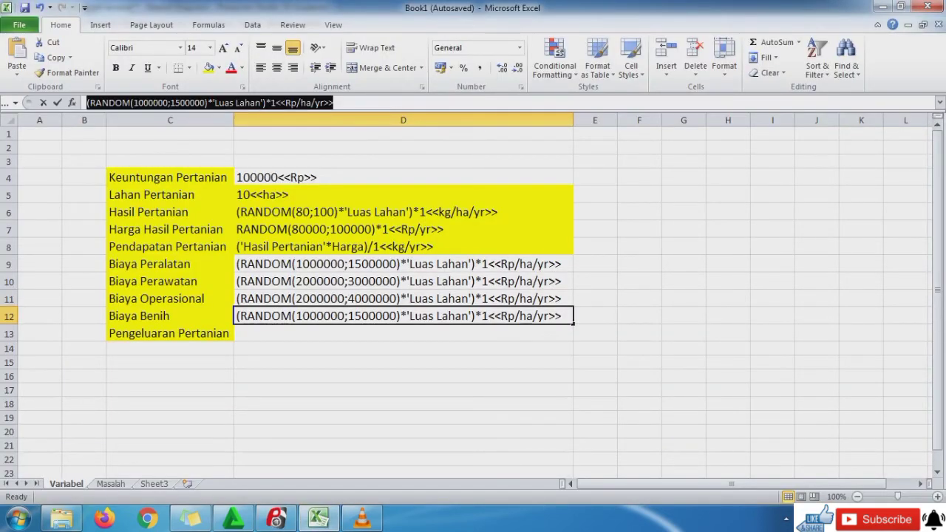
{"action": "key", "text": "Escape"}
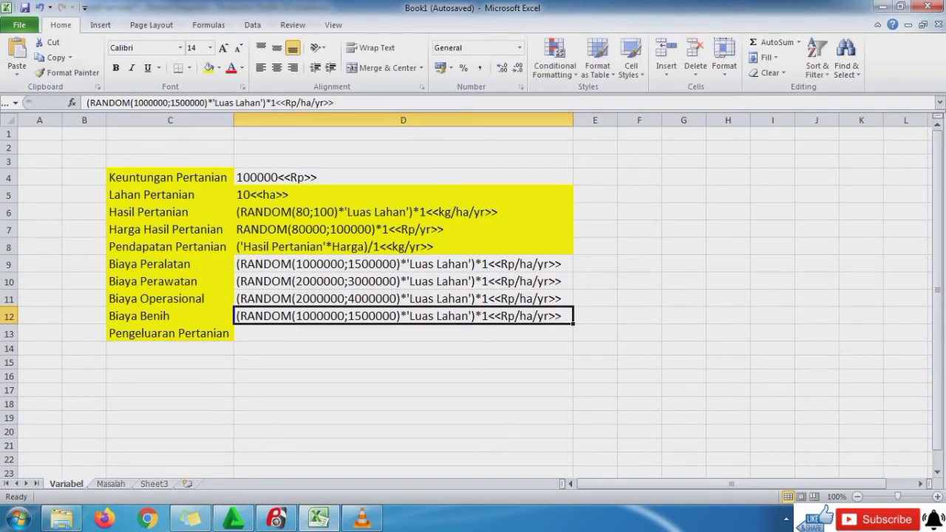
Step: Switch to Powersim Studio and define Biaya Benih as (RANDOM(1000000;1500000)*'Luas Lahan')*1<<Rp/ha/yr>>
{"action": "left_click", "coordinate": [276, 518]}
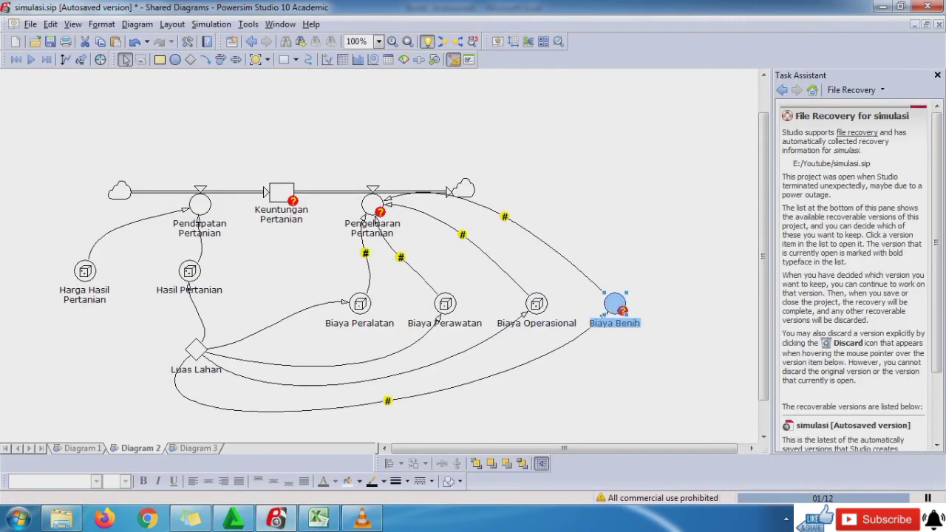
{"action": "double_click", "coordinate": [615, 303]}
{"action": "key", "text": "ctrl+v"}
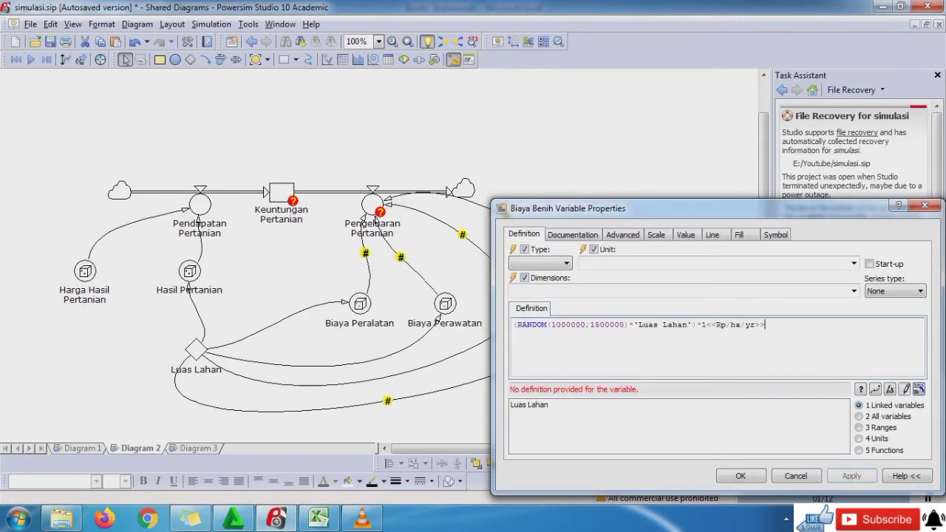
{"action": "key", "text": "Return"}
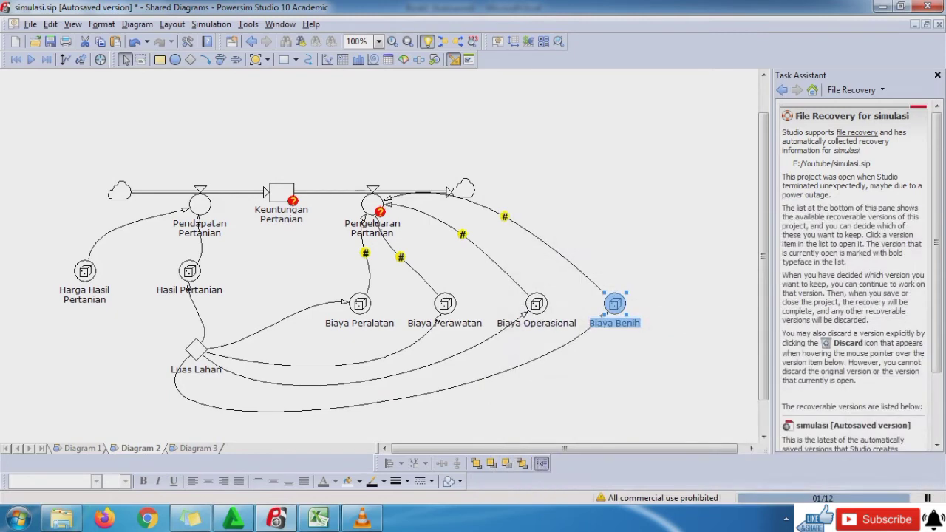
Step: Define Pengeluaran Pertanian as 'Biaya Benih'+'Biaya Operasional'+'Biaya Peralatan'+'Biaya Perawatan', continue despite the unit mismatch and accept the properties
{"action": "double_click", "coordinate": [372, 205]}
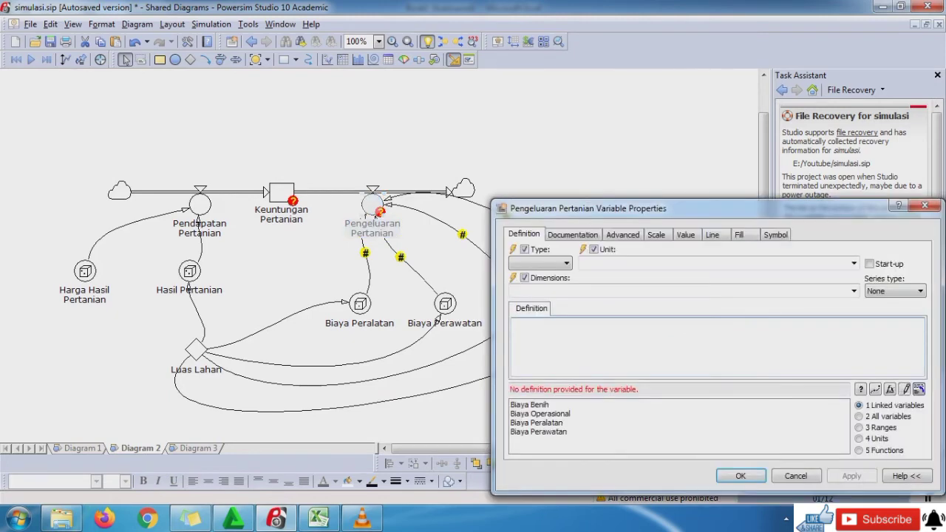
{"action": "double_click", "coordinate": [530, 405]}
{"action": "type", "text": "+"}
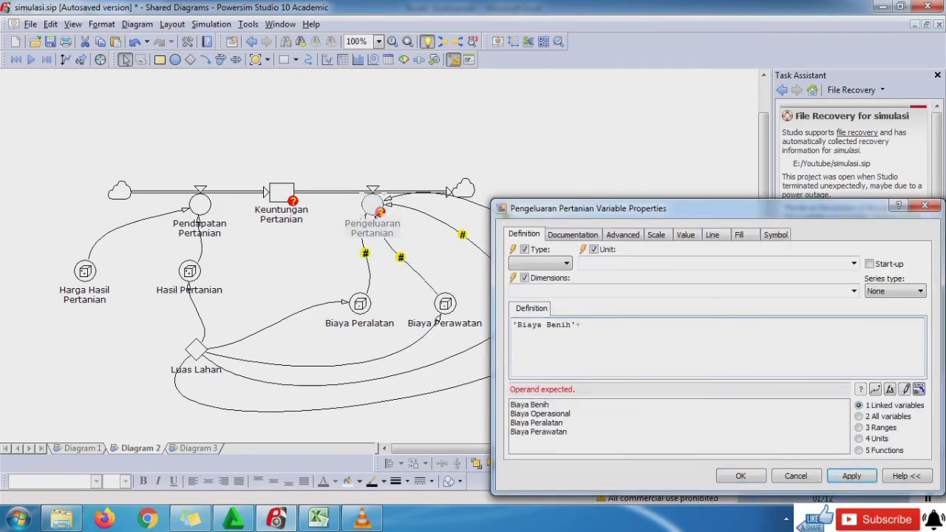
{"action": "double_click", "coordinate": [540, 414]}
{"action": "type", "text": "+"}
{"action": "left_click", "coordinate": [536, 423]}
{"action": "double_click", "coordinate": [537, 422]}
{"action": "type", "text": "+'Biaya Peralatan'+"}
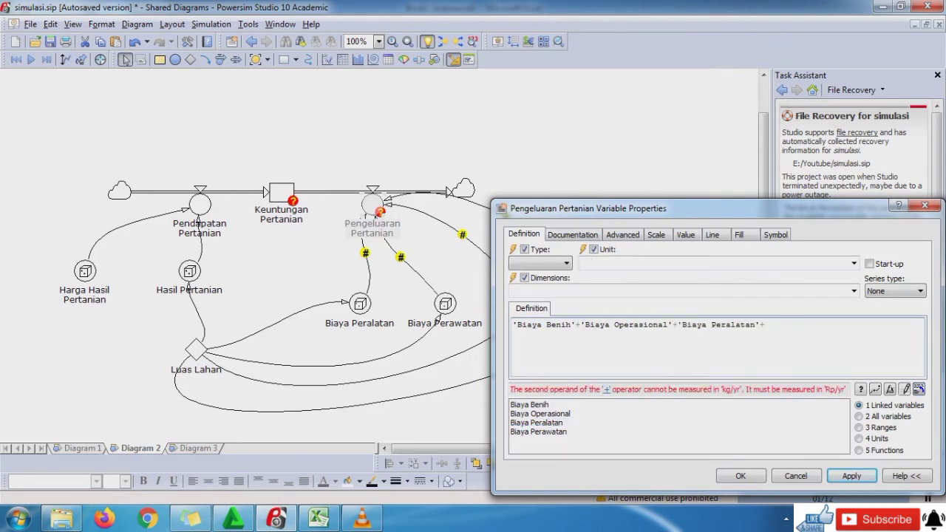
{"action": "left_click", "coordinate": [538, 431]}
{"action": "double_click", "coordinate": [538, 431]}
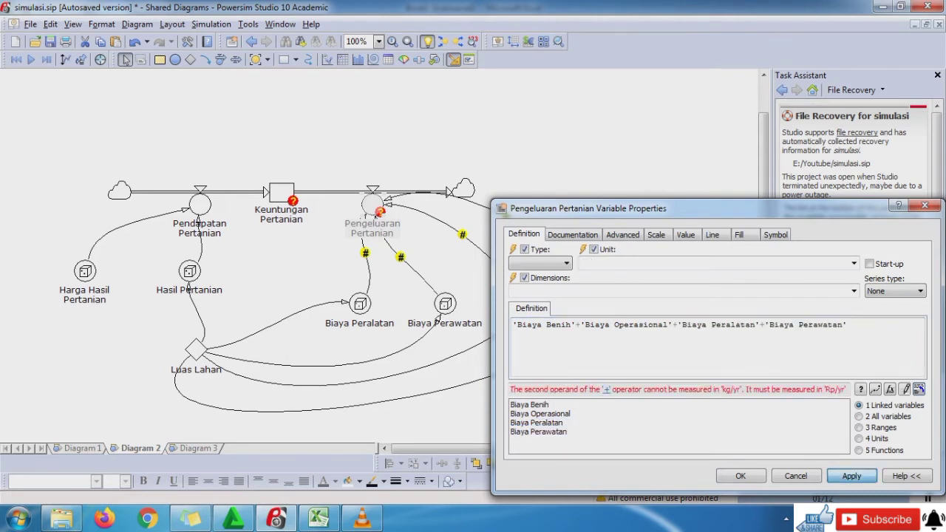
{"action": "left_click", "coordinate": [851, 476]}
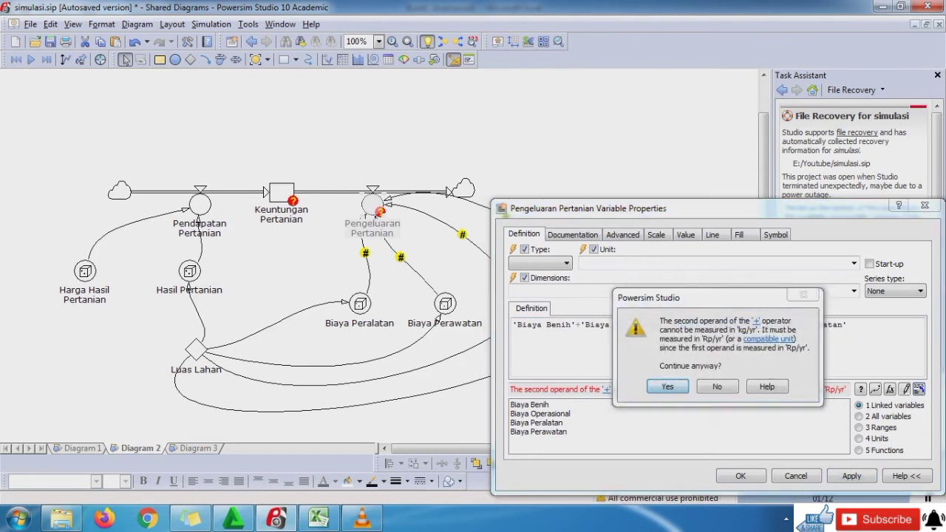
{"action": "key", "text": "Return"}
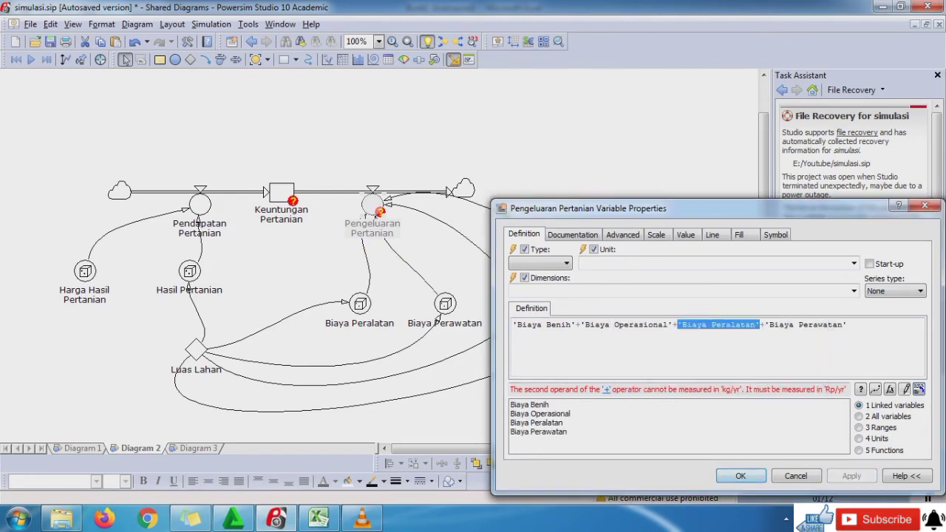
{"action": "key", "text": "Return"}
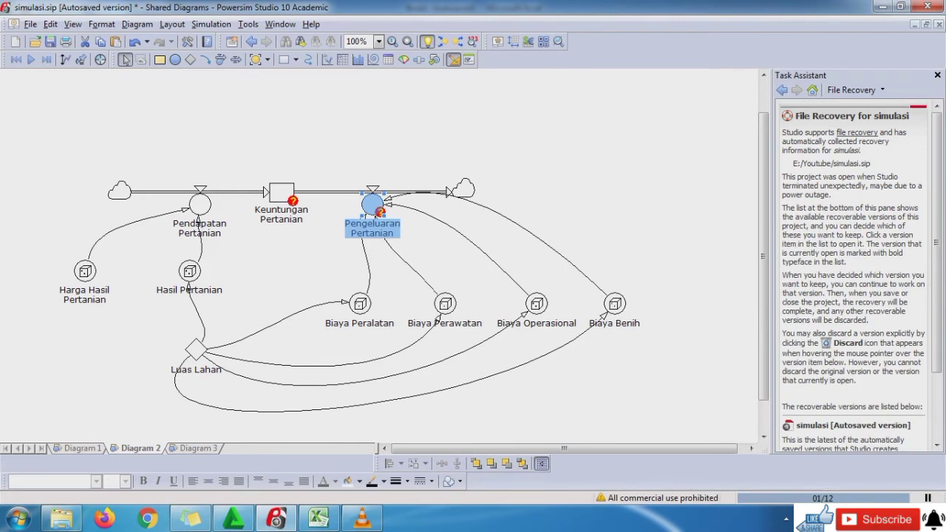
Step: Change the unit inside the Biaya Peralatan definition to Rp/ha/yr
{"action": "mouse_move", "coordinate": [360, 303]}
{"action": "mouse_move", "coordinate": [614, 304]}
{"action": "left_click", "coordinate": [360, 303]}
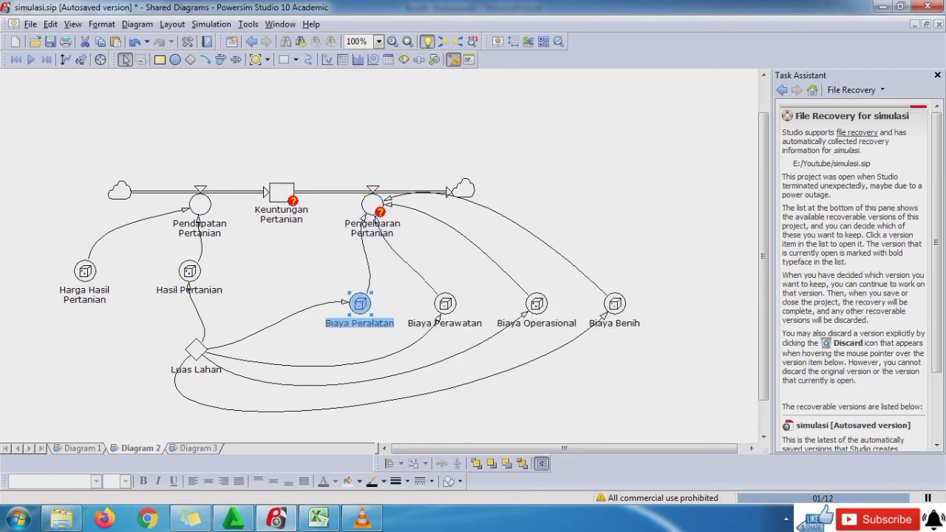
{"action": "double_click", "coordinate": [360, 303]}
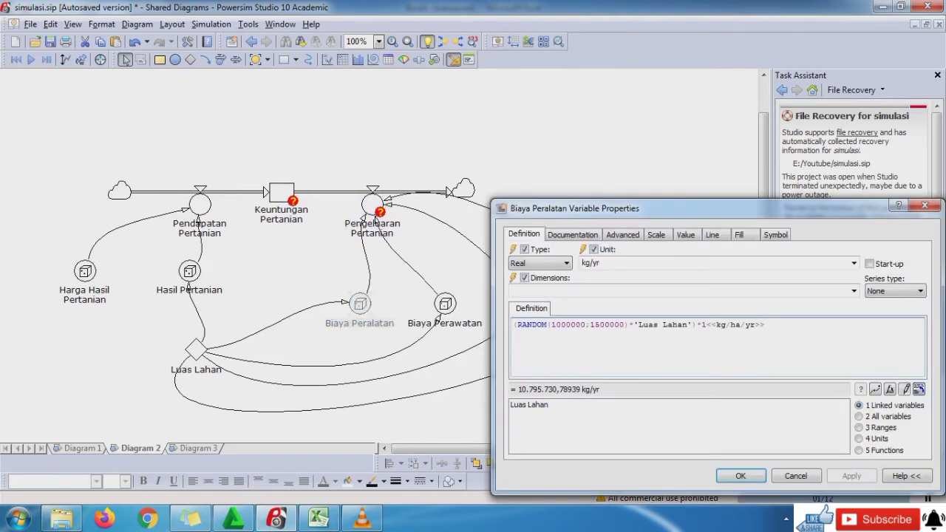
{"action": "left_click", "coordinate": [725, 325]}
{"action": "key", "text": "BackSpace"}
{"action": "key", "text": "BackSpace"}
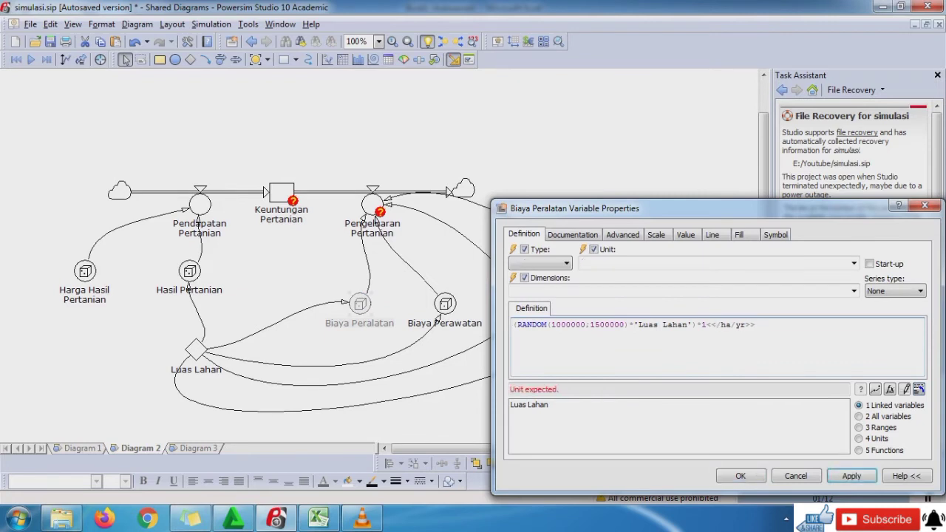
{"action": "type", "text": "rp"}
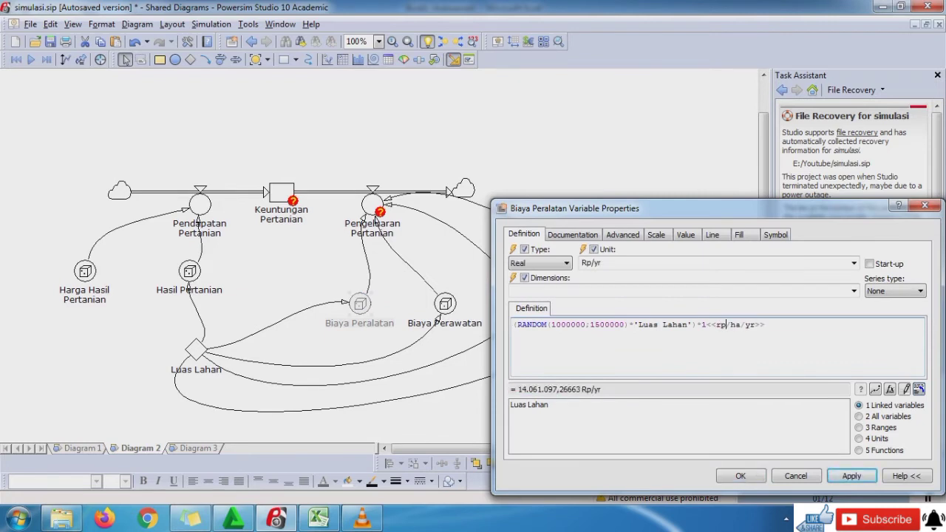
{"action": "key", "text": "BackSpace"}
{"action": "key", "text": "BackSpace"}
{"action": "type", "text": "R"}
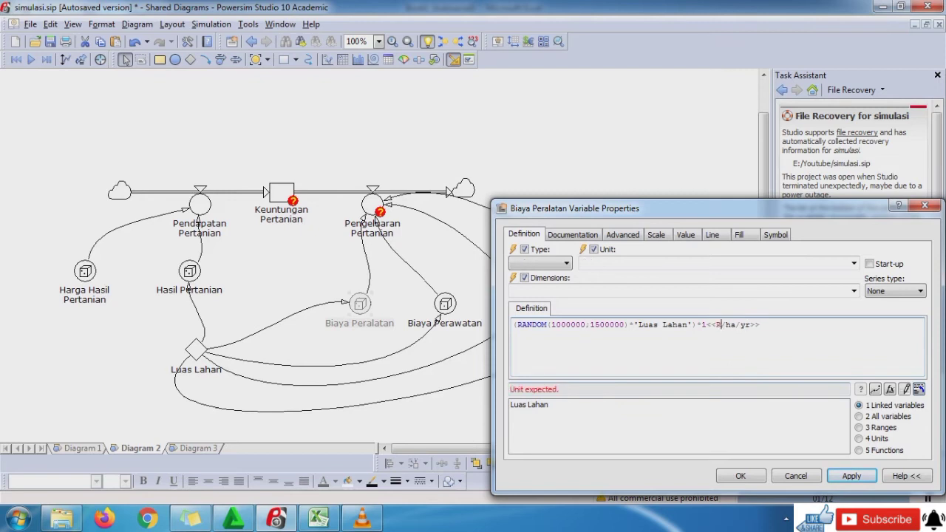
{"action": "type", "text": "p"}
Step: Set the explicit unit of Biaya Peralatan to kg/yr, apply it and accept the properties
{"action": "left_click", "coordinate": [853, 263]}
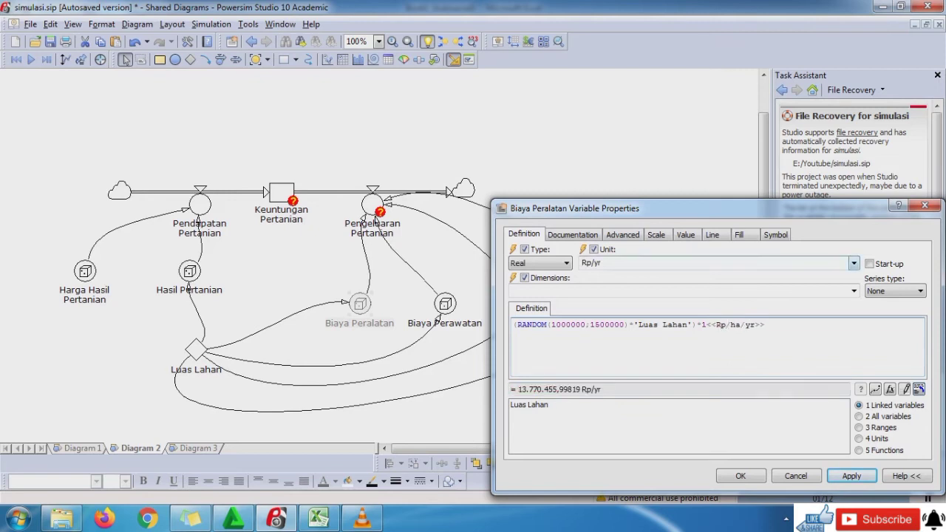
{"action": "left_click", "coordinate": [589, 284]}
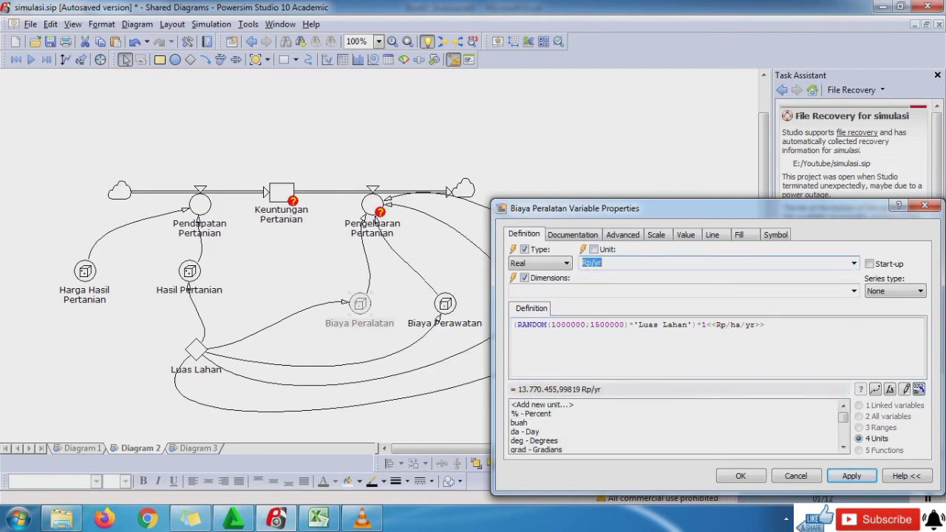
{"action": "left_click", "coordinate": [851, 476]}
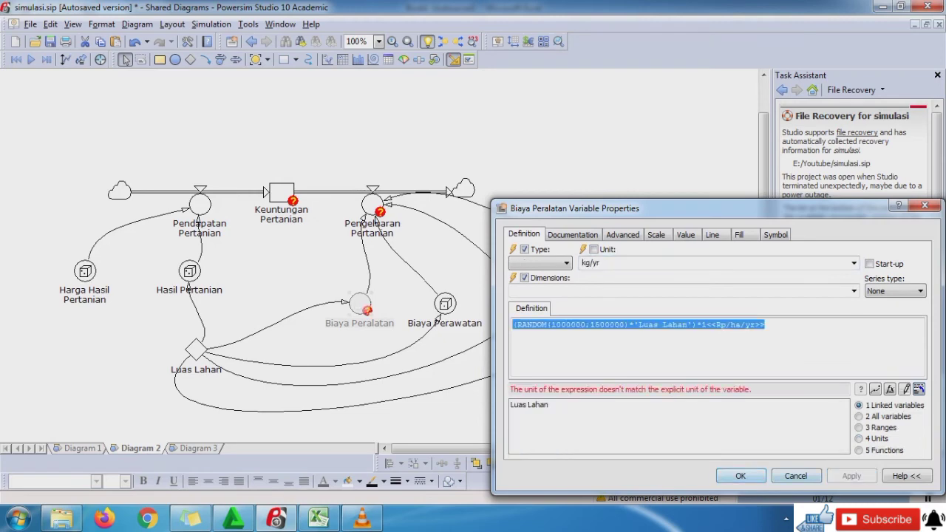
{"action": "left_click", "coordinate": [740, 475]}
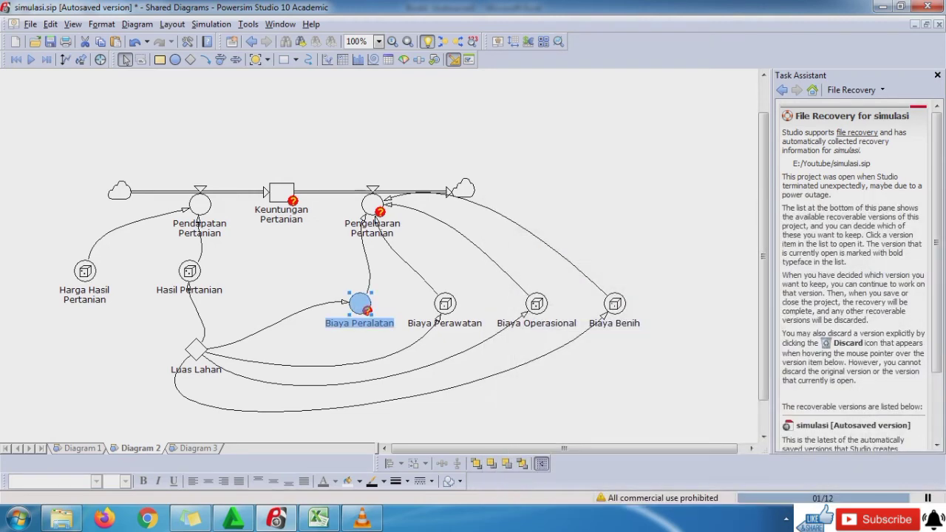
Step: Reopen the Biaya Peralatan properties, set its explicit unit to Rp/yr and accept them
{"action": "double_click", "coordinate": [360, 303]}
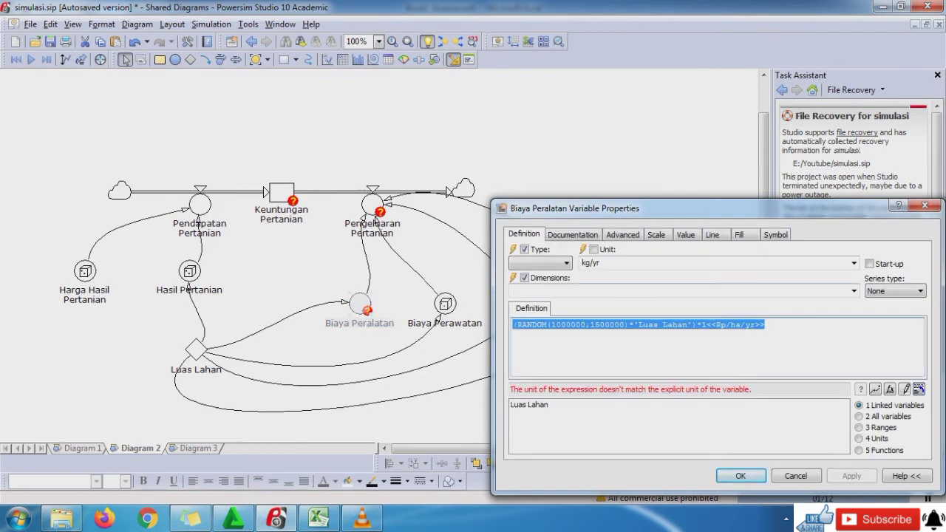
{"action": "left_click", "coordinate": [854, 263]}
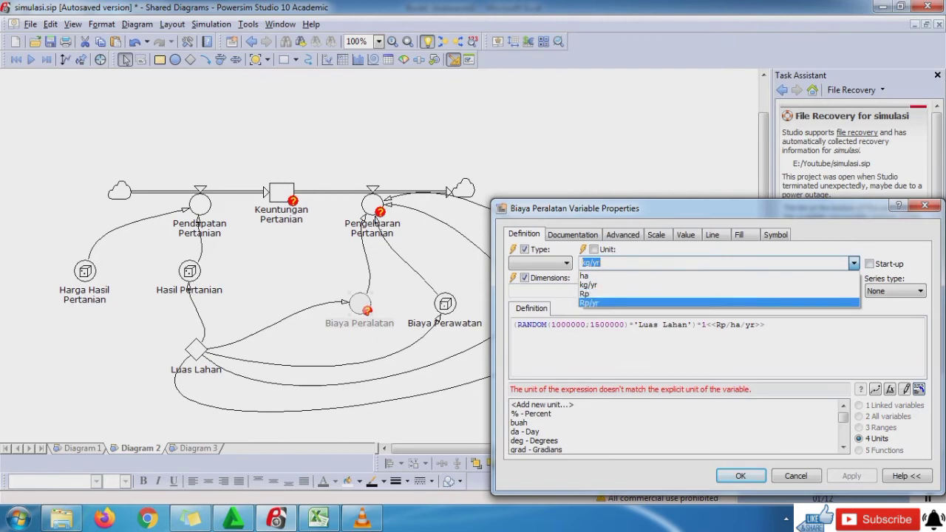
{"action": "left_click", "coordinate": [589, 302]}
{"action": "left_click", "coordinate": [851, 475]}
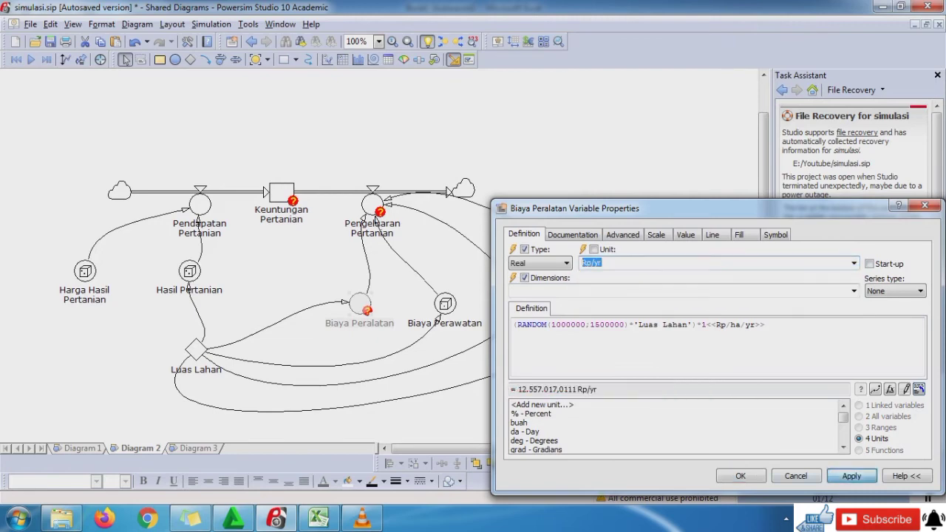
{"action": "left_click", "coordinate": [739, 475]}
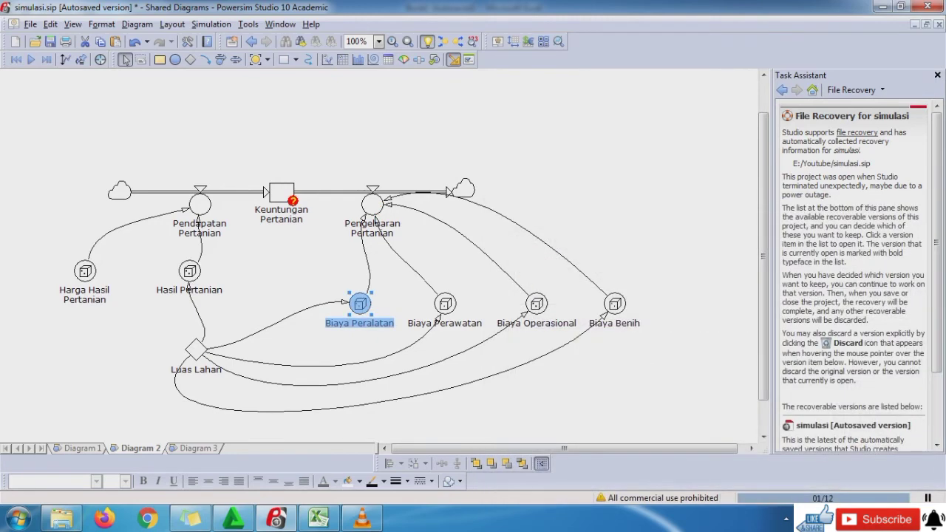
Step: In the Harga Hasil Pertanian definition, try other lower limits for RANDOM, such as 10000, and restore 80000
{"action": "mouse_move", "coordinate": [377, 209]}
{"action": "double_click", "coordinate": [85, 272]}
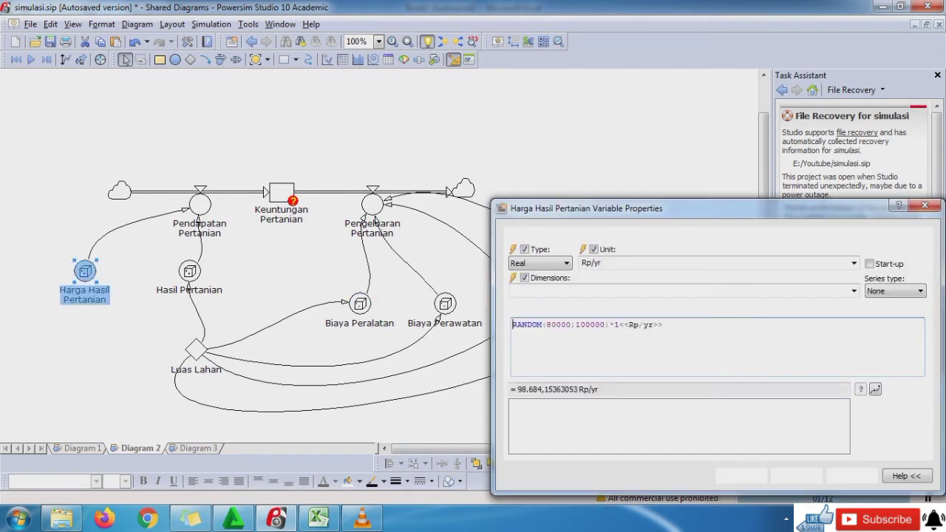
{"action": "left_click", "coordinate": [551, 324]}
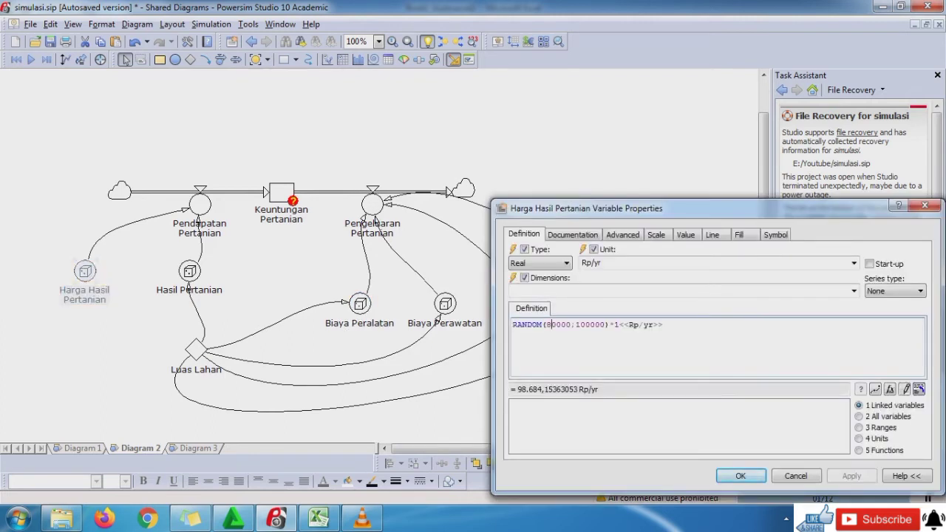
{"action": "key", "text": "BackSpace"}
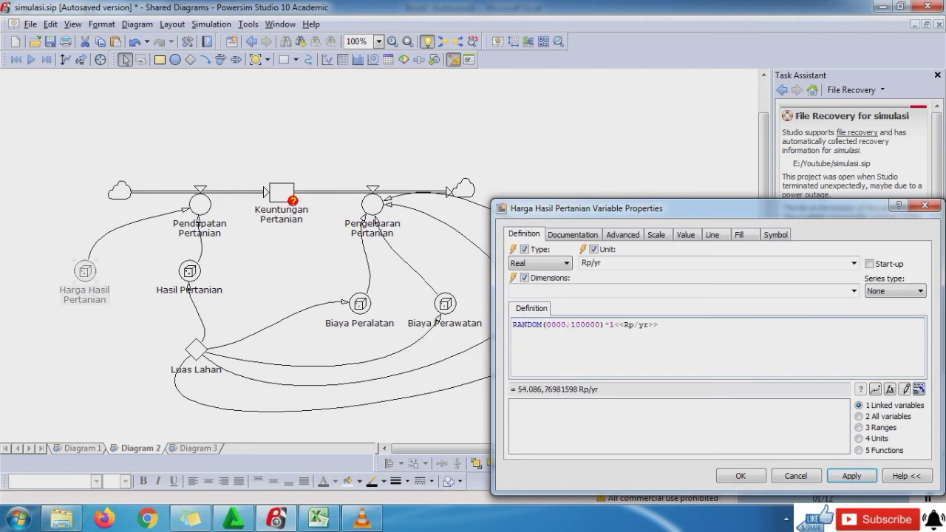
{"action": "type", "text": "10"}
{"action": "type", "text": "1"}
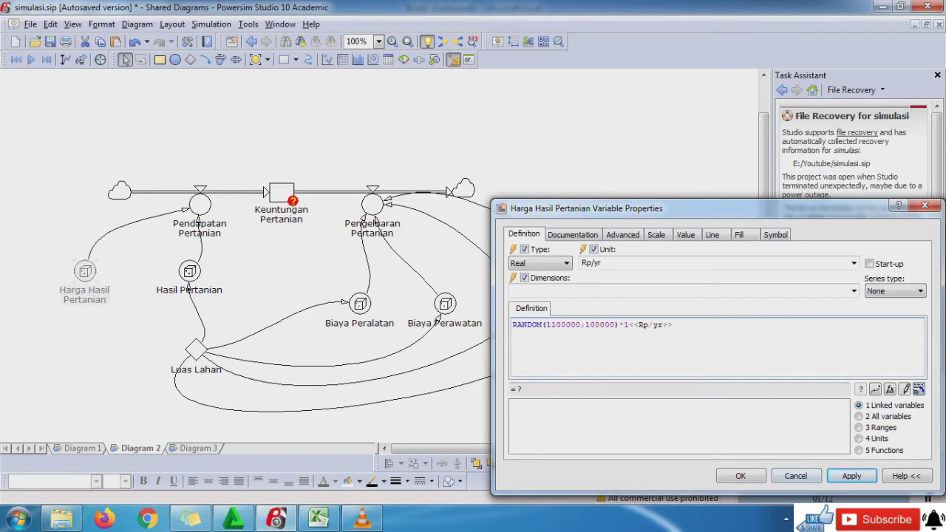
{"action": "key", "text": "BackSpace"}
{"action": "key", "text": "BackSpace"}
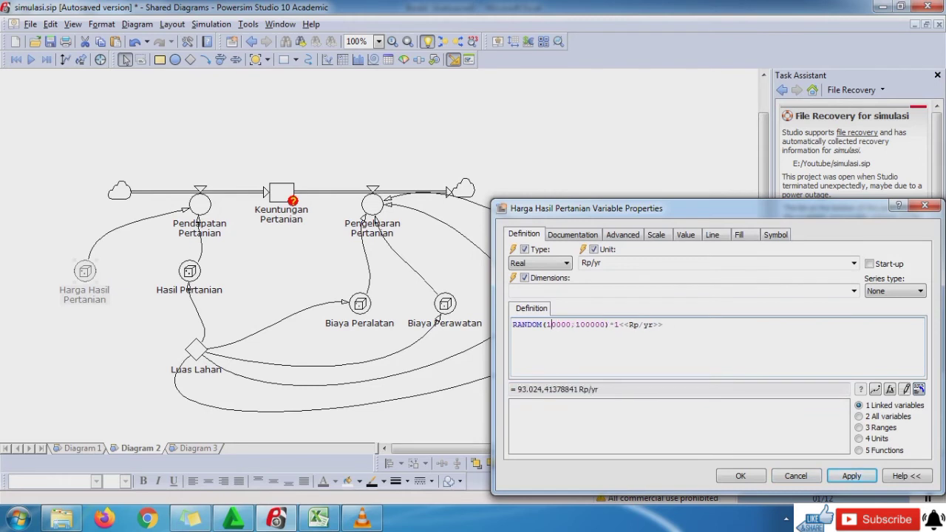
{"action": "key", "text": "BackSpace"}
{"action": "type", "text": "8"}
Step: Try the Harga Hasil Pertanian definition with the last > of its unit removed, continuing despite the syntax error and accepting the properties
{"action": "left_click", "coordinate": [664, 325]}
{"action": "key", "text": "BackSpace"}
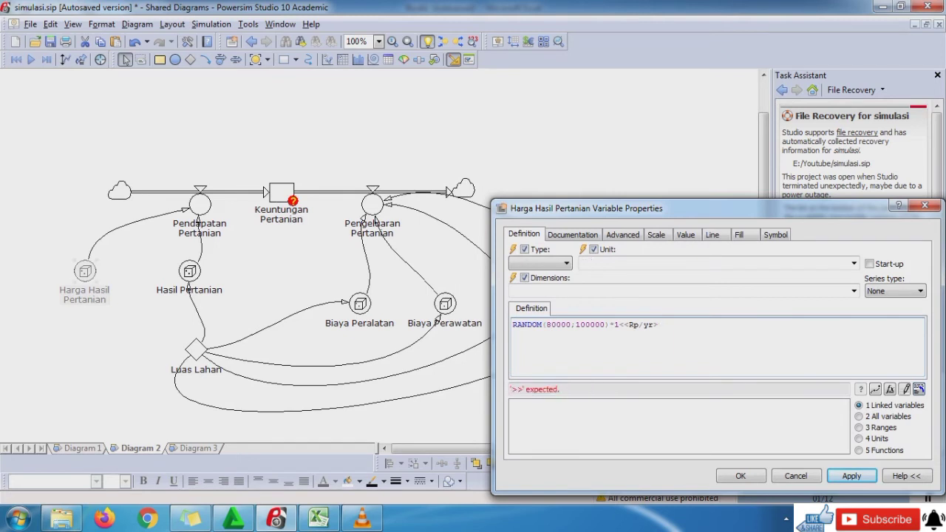
{"action": "key", "text": "Return"}
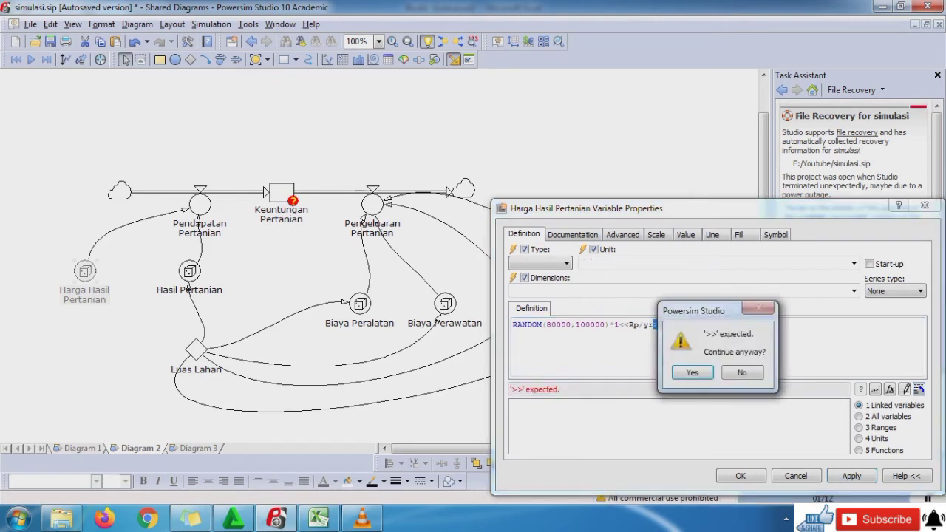
{"action": "key", "text": "Return"}
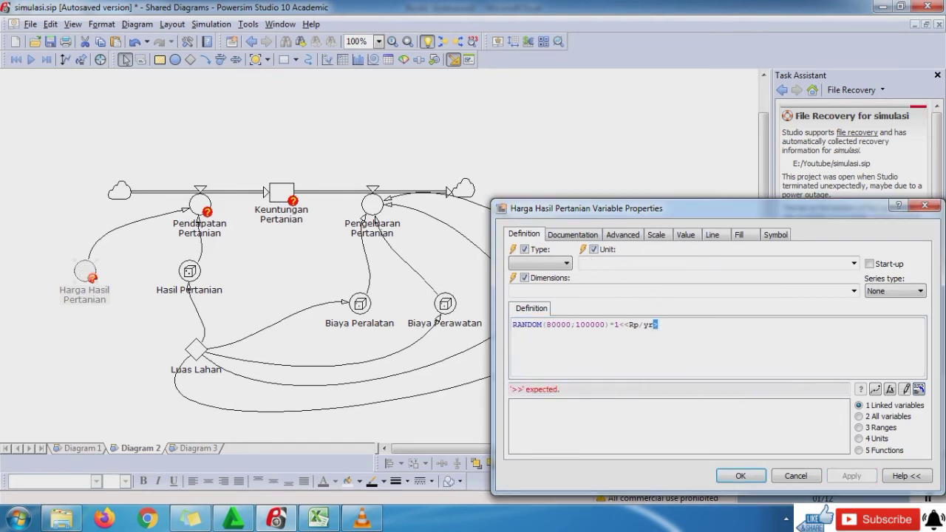
{"action": "key", "text": "Return"}
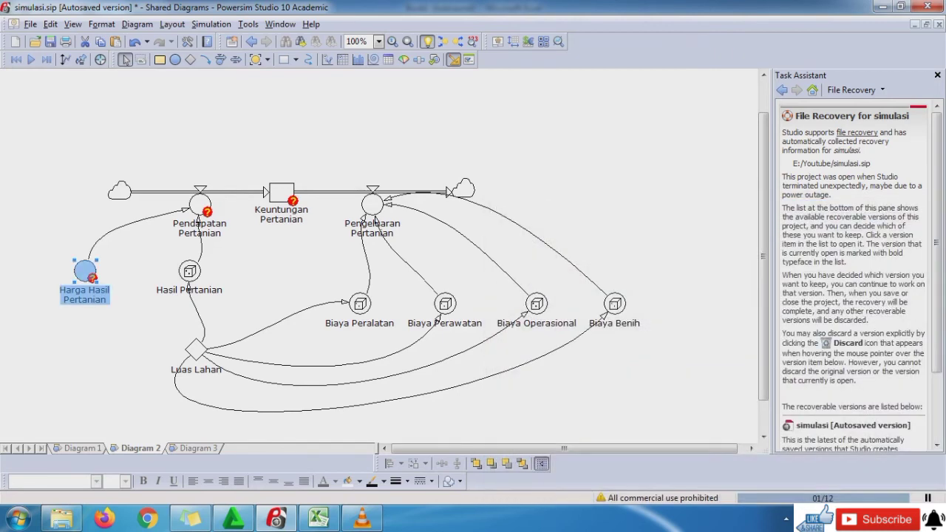
Step: Reopen the Harga Hasil Pertanian properties and restore the missing > so the definition ends in <<Rp/yr>>
{"action": "key", "text": "alt+Return"}
{"action": "key", "text": "Right"}
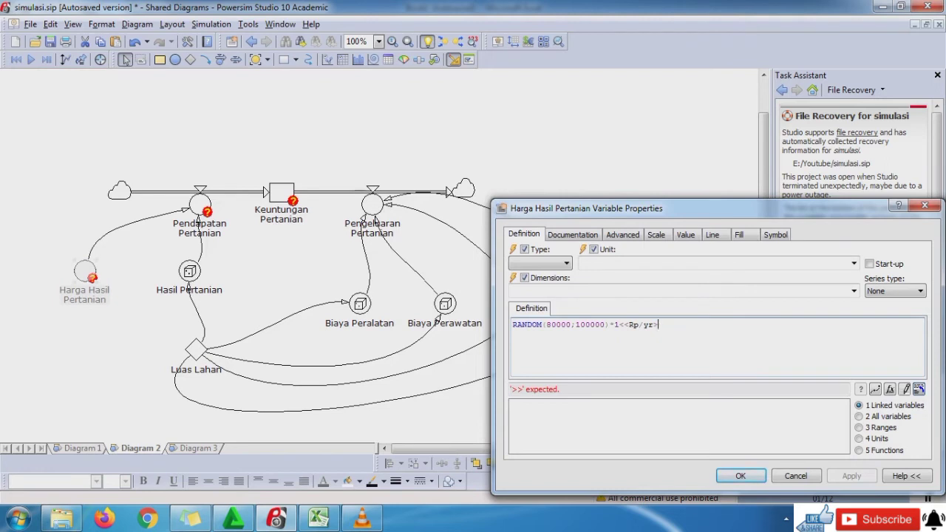
{"action": "type", "text": ">"}
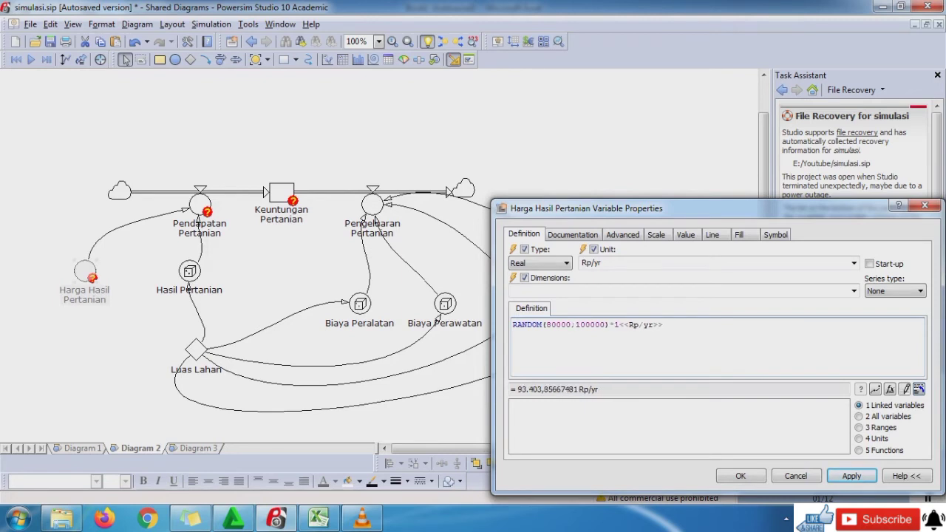
Step: Try a colon, comma and period as the RANDOM separator in Harga Hasil Pertanian, restore the semicolon, apply and accept the properties
{"action": "key", "text": "BackSpace"}
{"action": "type", "text": ":"}
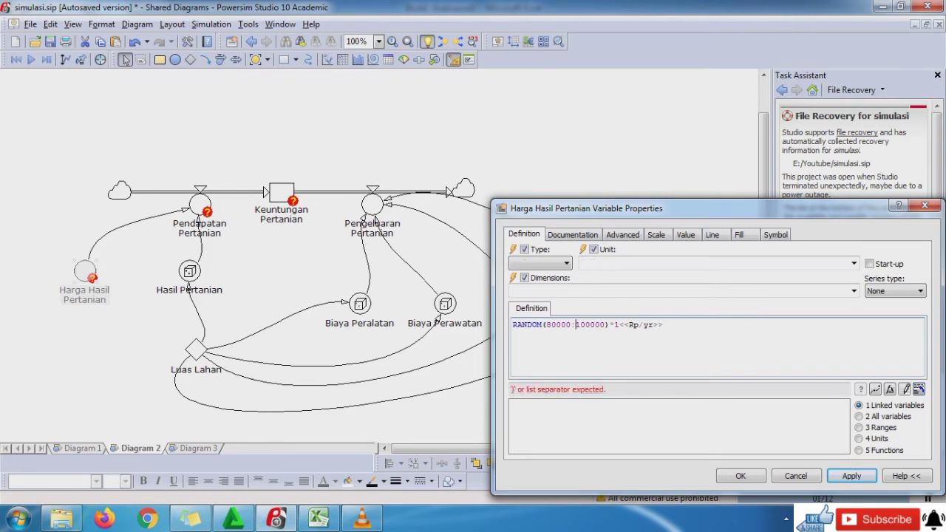
{"action": "key", "text": "BackSpace"}
{"action": "type", "text": ","}
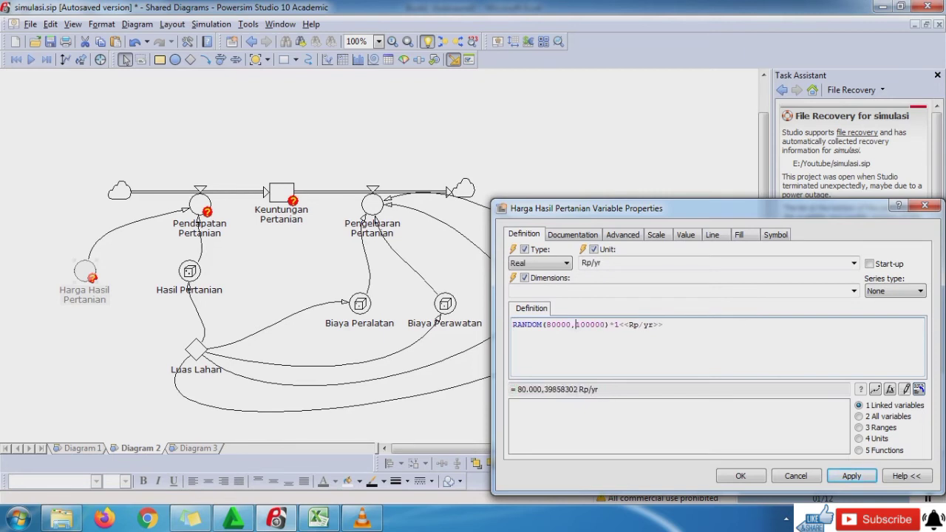
{"action": "key", "text": "BackSpace"}
{"action": "type", "text": "."}
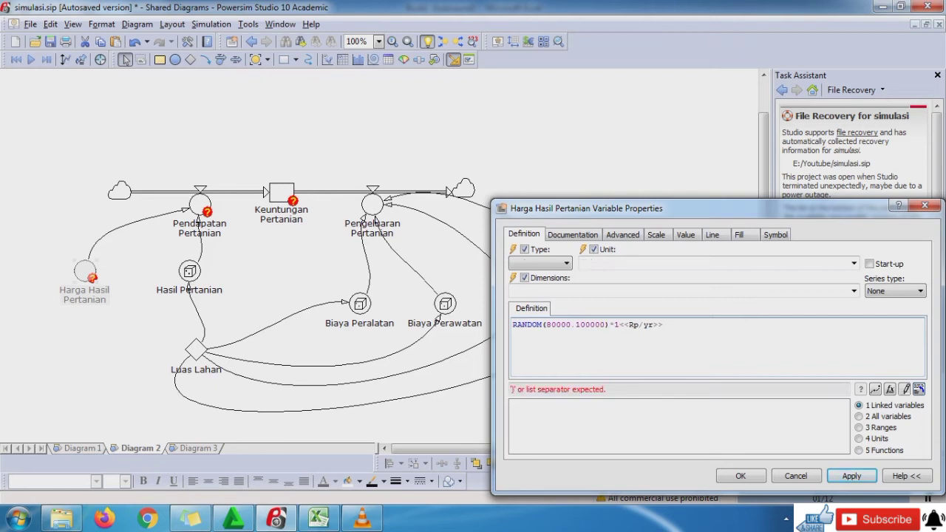
{"action": "key", "text": "BackSpace"}
{"action": "type", "text": ";"}
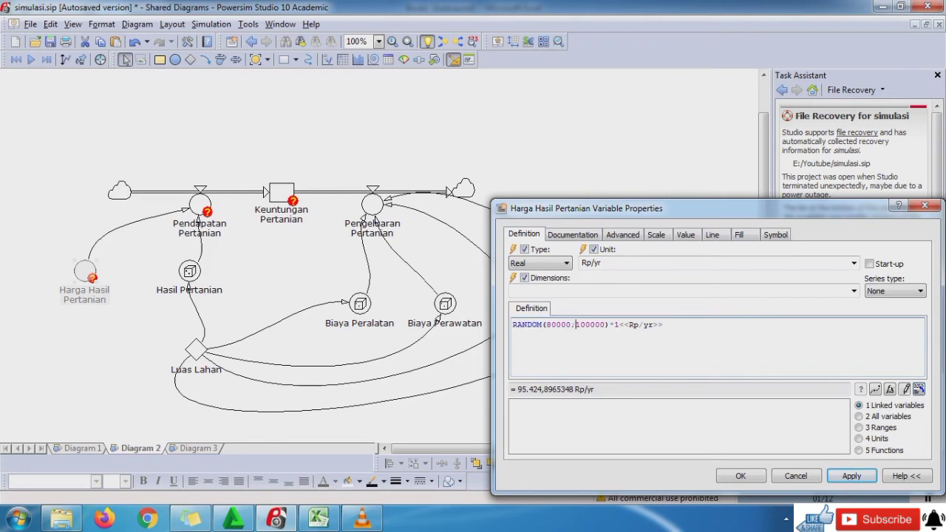
{"action": "left_click", "coordinate": [851, 476]}
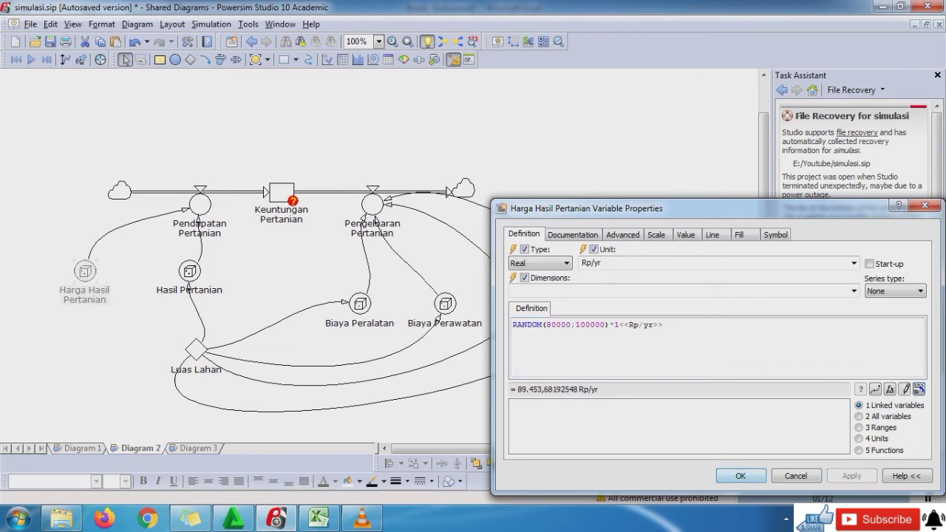
{"action": "key", "text": "Return"}
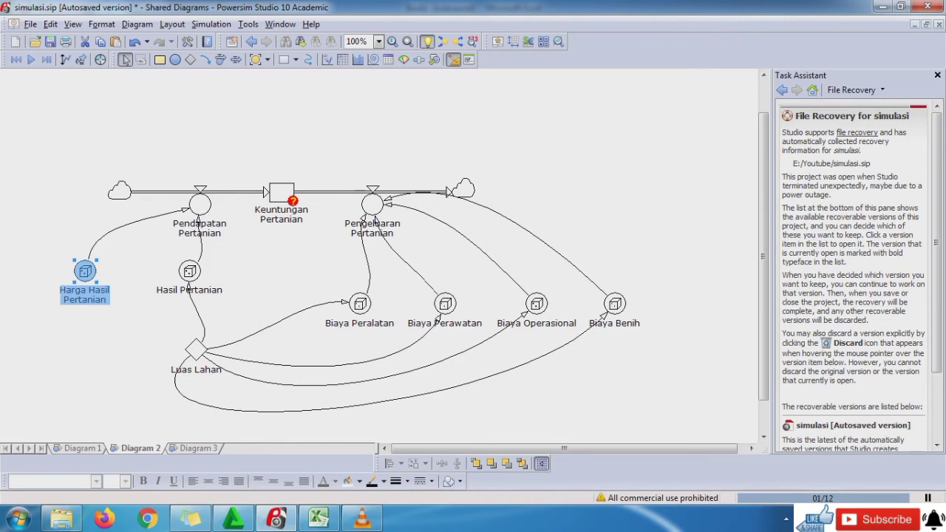
Step: Examine the NORMAL, EXPRND, POISSON and RANDOM functions in the Function Wizard for Harga Hasil Pertanian, keeping RANDOM(80000; 100000)
{"action": "double_click", "coordinate": [85, 271]}
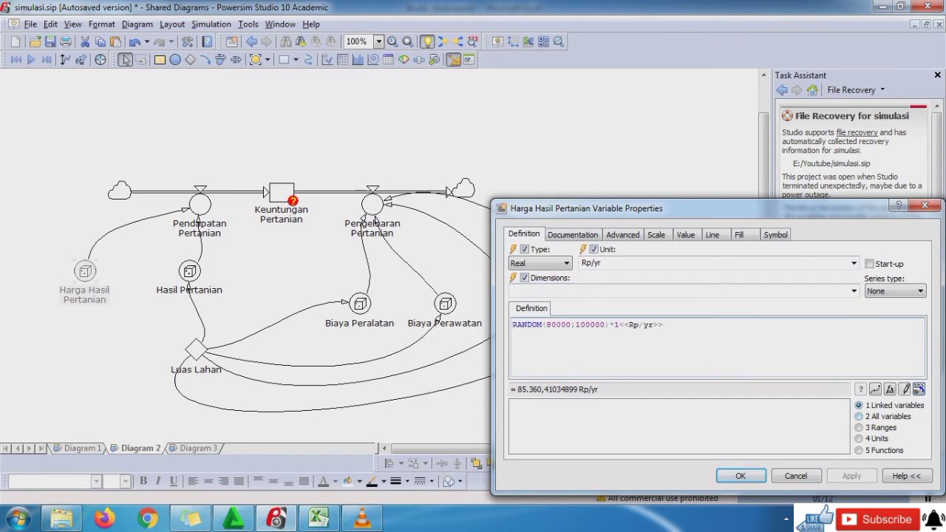
{"action": "left_click", "coordinate": [859, 450]}
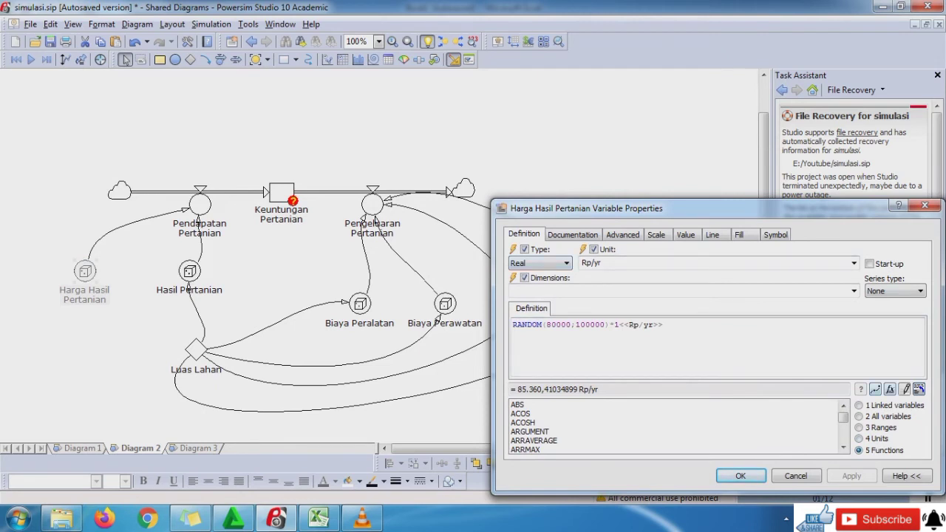
{"action": "left_click", "coordinate": [889, 389]}
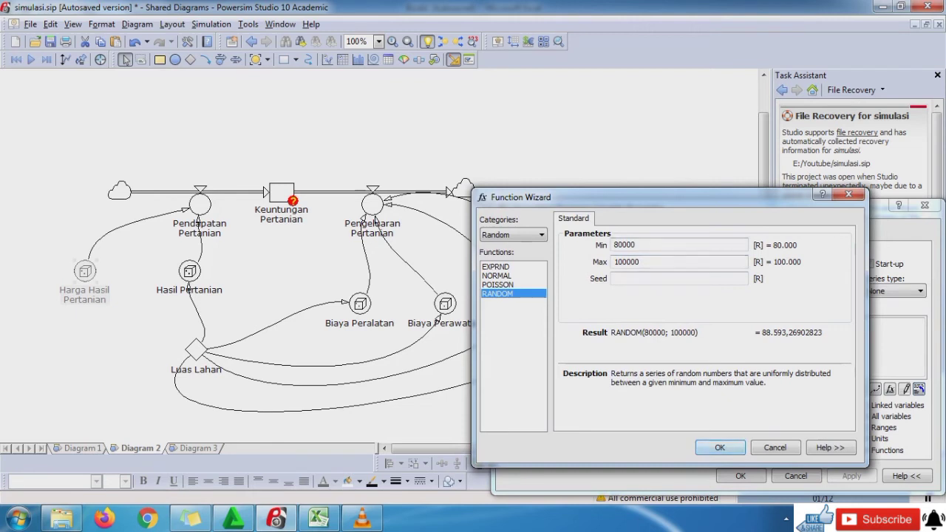
{"action": "left_click", "coordinate": [497, 275]}
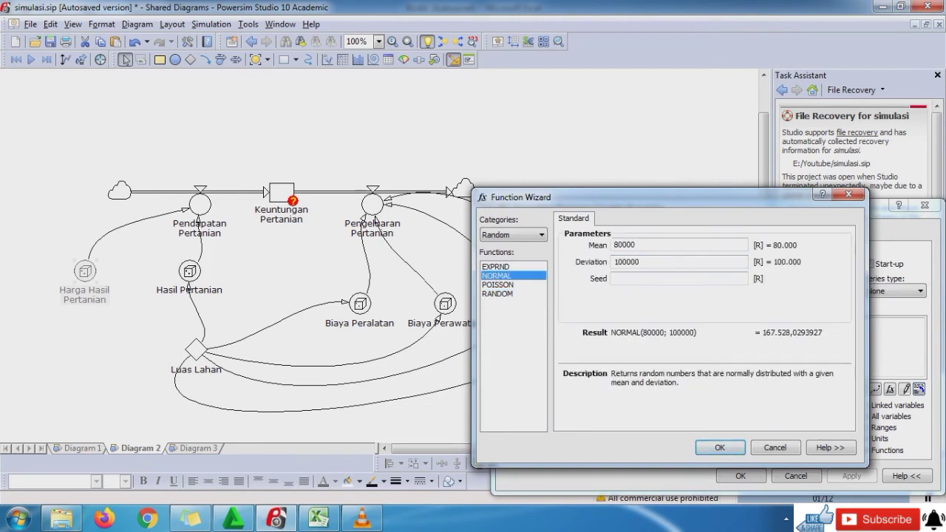
{"action": "left_click", "coordinate": [496, 267]}
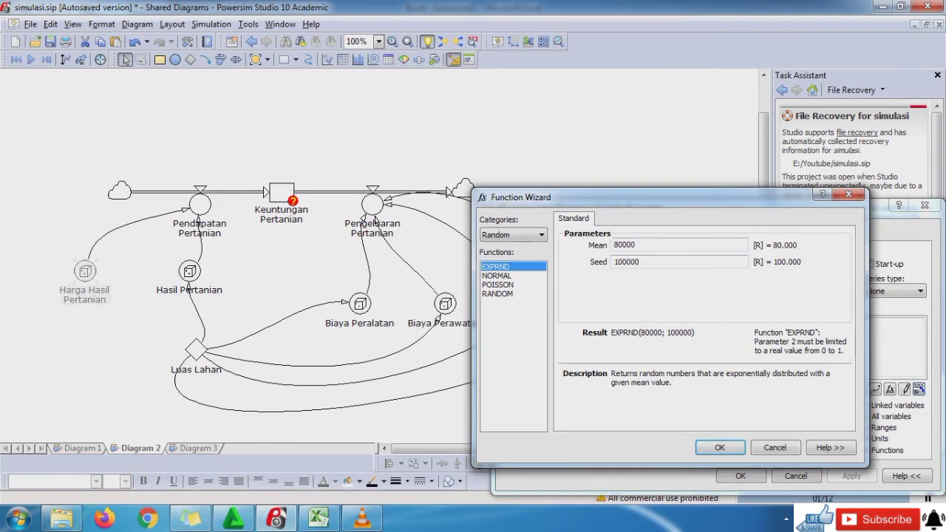
{"action": "left_click", "coordinate": [497, 285]}
{"action": "left_click", "coordinate": [497, 294]}
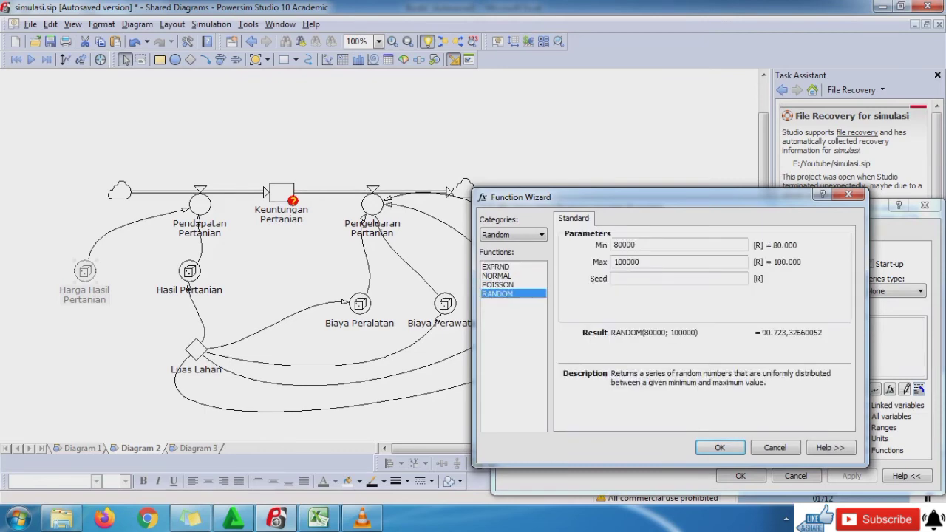
{"action": "left_click", "coordinate": [720, 448]}
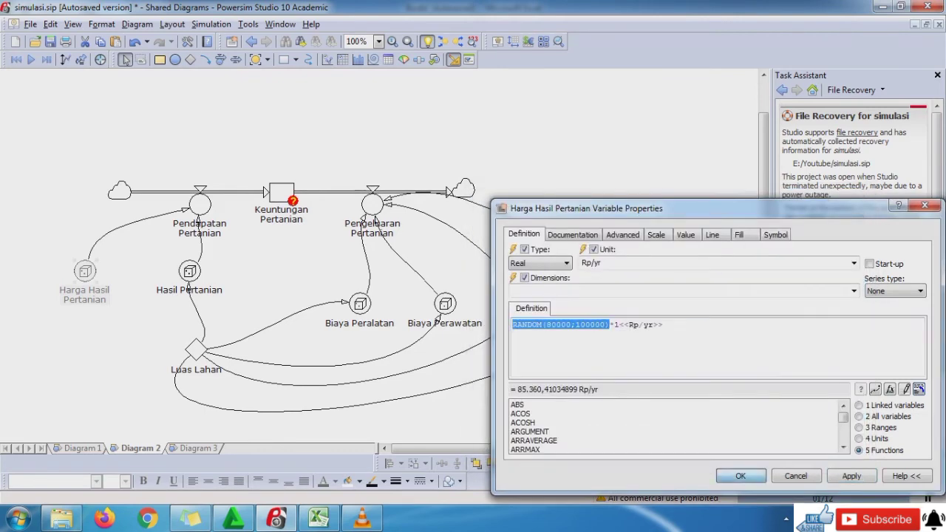
{"action": "left_click", "coordinate": [740, 476]}
{"action": "key", "text": "Escape"}
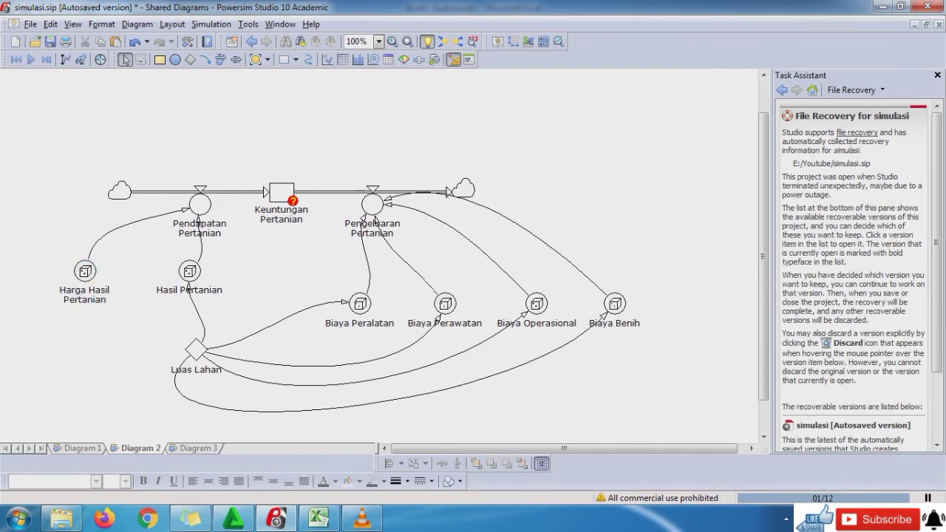
Step: Switch to Excel and fill the four cost formulas in D9:D12 of the Variabel sheet with yellow
{"action": "left_click", "coordinate": [306, 519]}
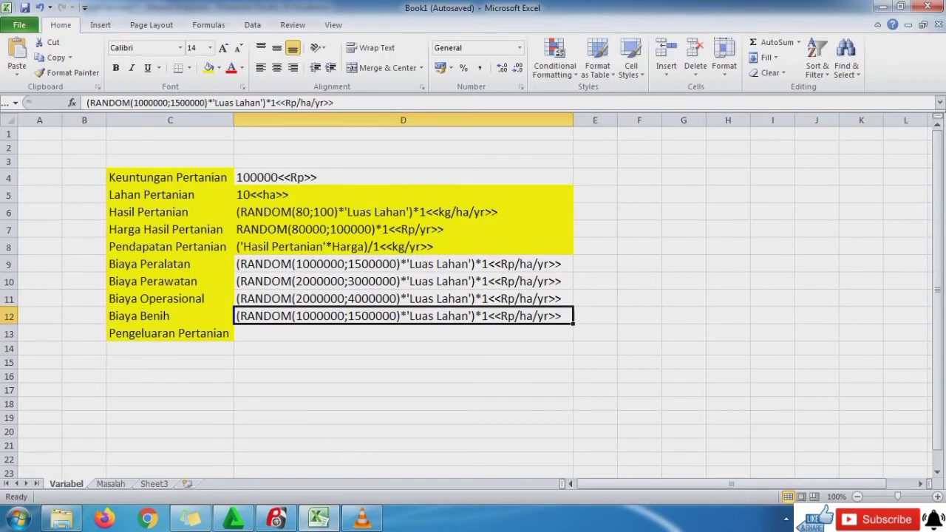
{"action": "left_click_drag", "start_coordinate": [403, 264], "coordinate": [403, 316]}
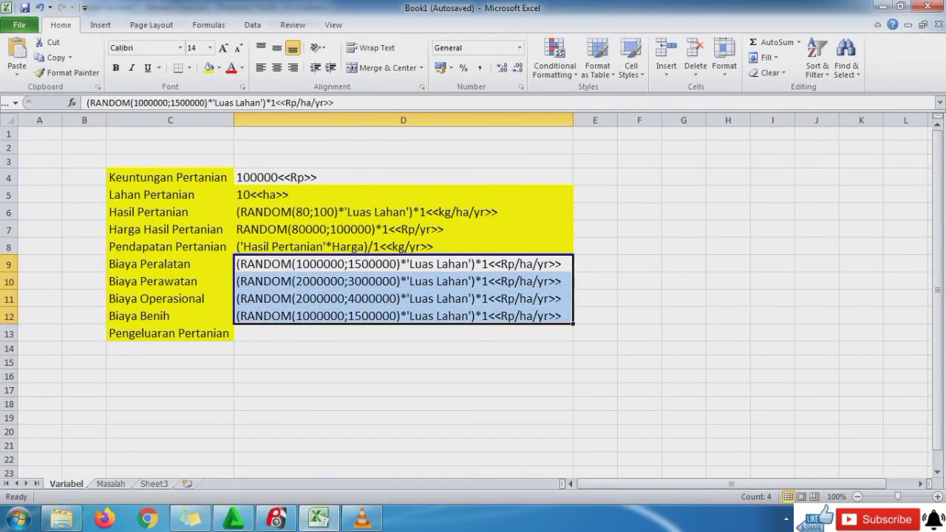
{"action": "left_click", "coordinate": [209, 67]}
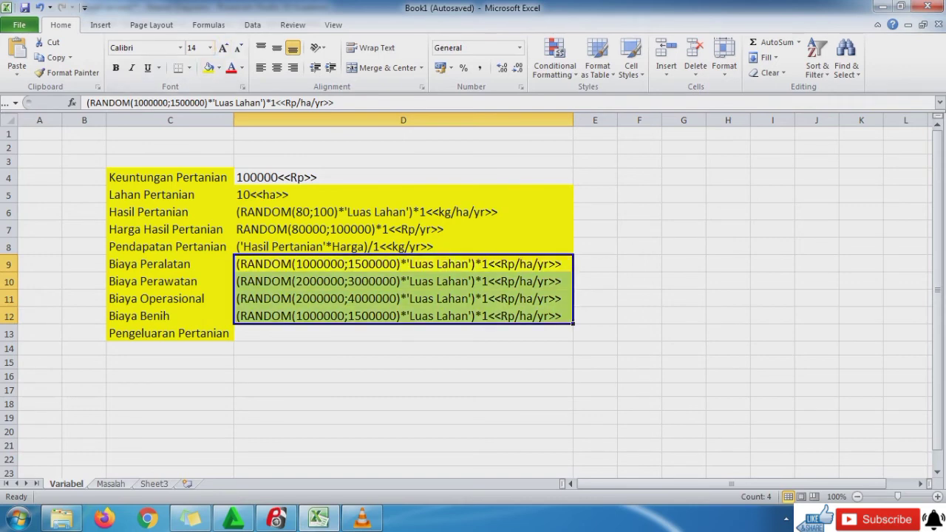
Step: On the Masalah sheet, enter ok for items 5 and 6 in D8 and D9, and fill C10, Mengatasi Masalah di Flow, with yellow
{"action": "left_click", "coordinate": [111, 484]}
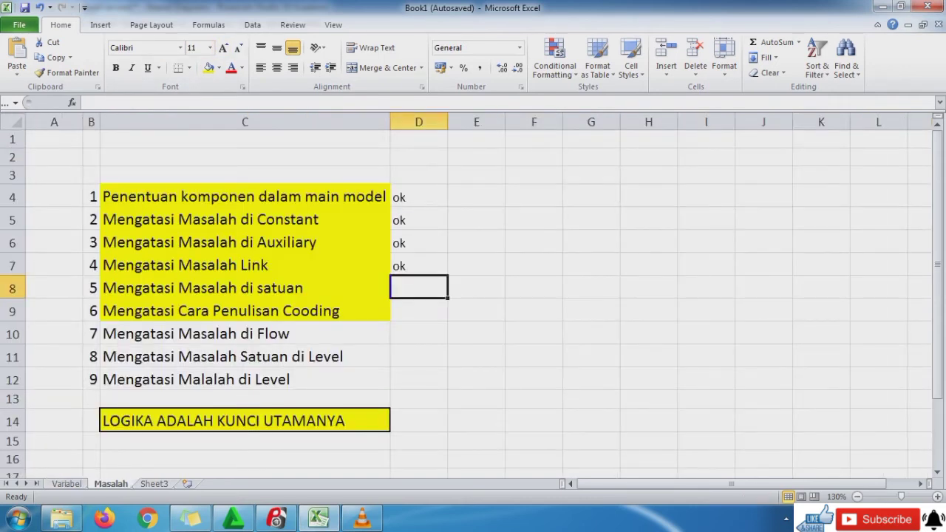
{"action": "type", "text": "ok"}
{"action": "key", "text": "Return"}
{"action": "type", "text": "i"}
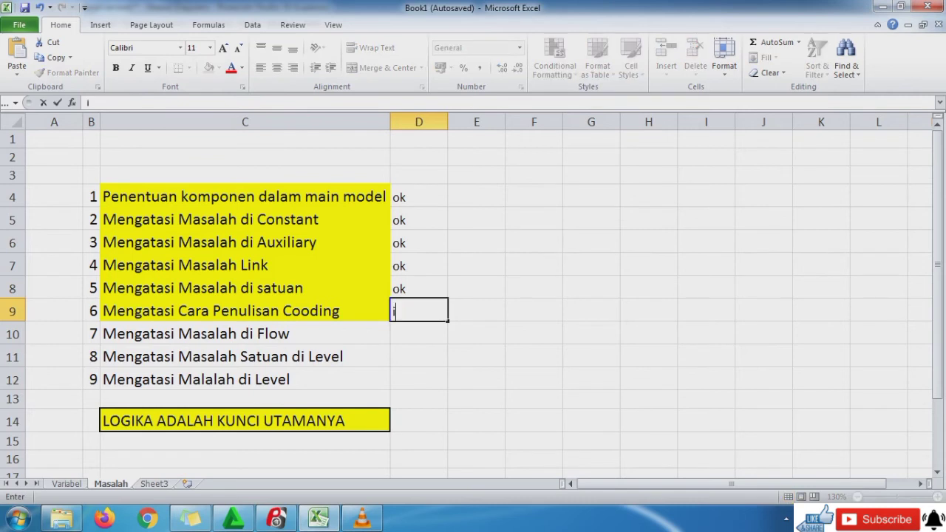
{"action": "type", "text": "k"}
{"action": "key", "text": "Return"}
{"action": "key", "text": "Left"}
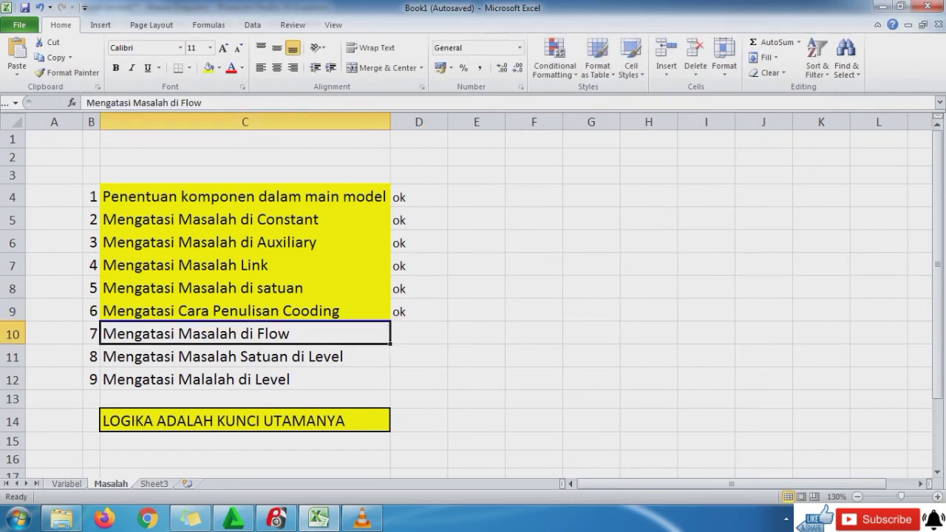
{"action": "left_click", "coordinate": [208, 67]}
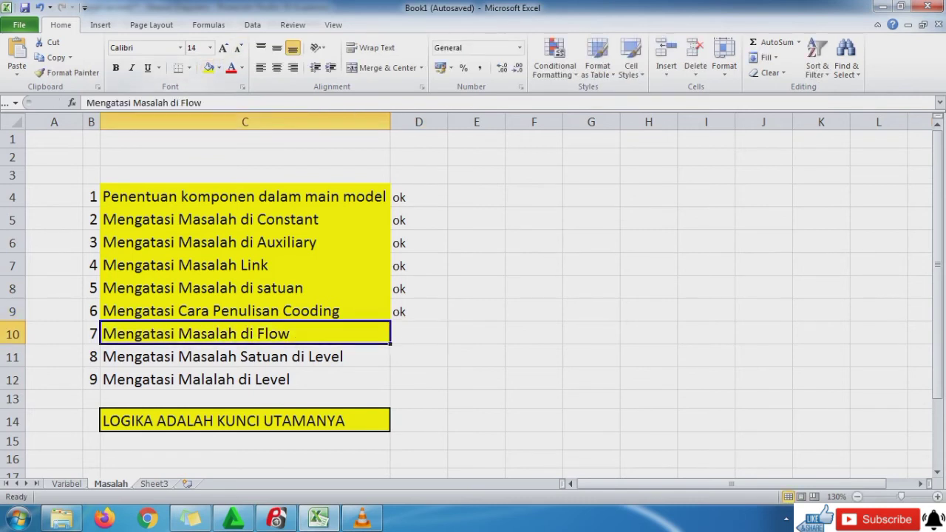
Step: Switch to Powersim Studio and review the definition of the Pendapatan Pertanian flow, closing its properties without changes
{"action": "left_click", "coordinate": [276, 520]}
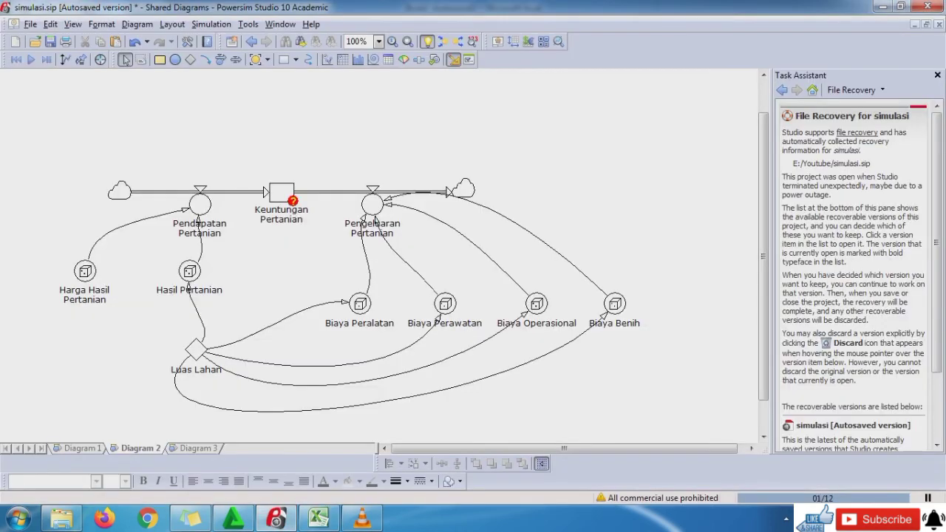
{"action": "double_click", "coordinate": [200, 204]}
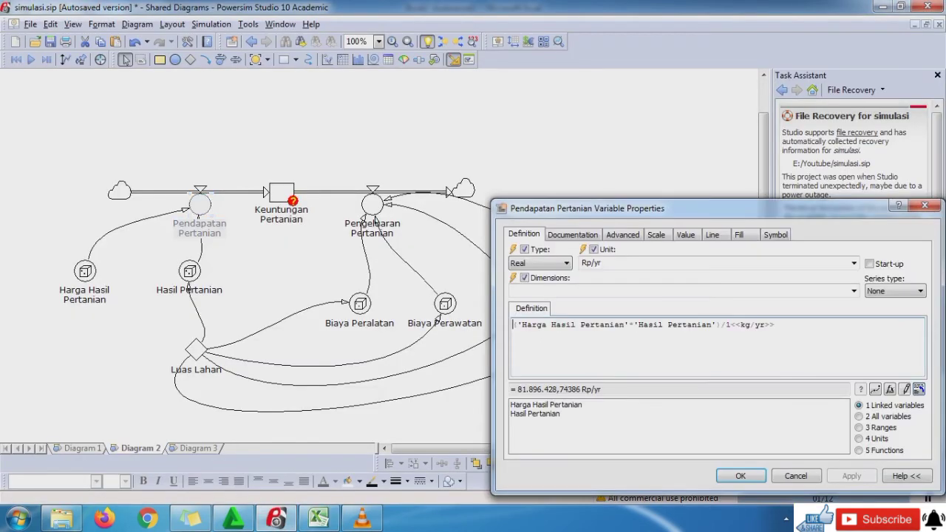
{"action": "left_click", "coordinate": [925, 206]}
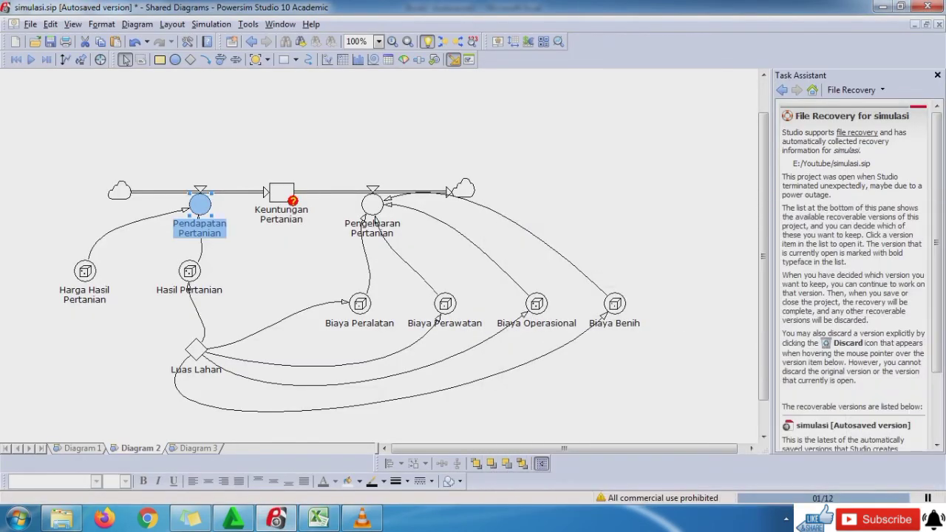
Step: Copy 100000<<Rp>> from D4 of the Variabel sheet in Excel and paste it as the Keuntungan Pertanian level's definition in Powersim Studio
{"action": "left_click", "coordinate": [310, 520]}
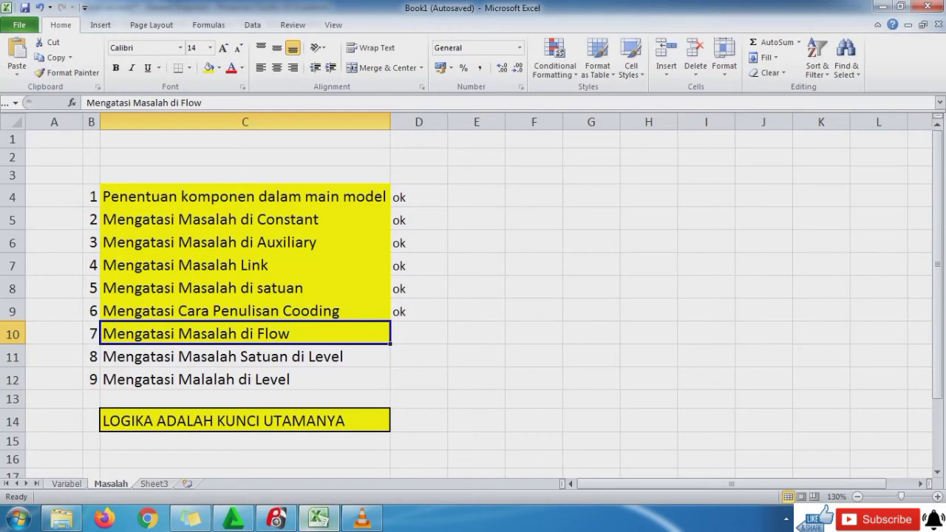
{"action": "key", "text": "ctrl+Page_Up"}
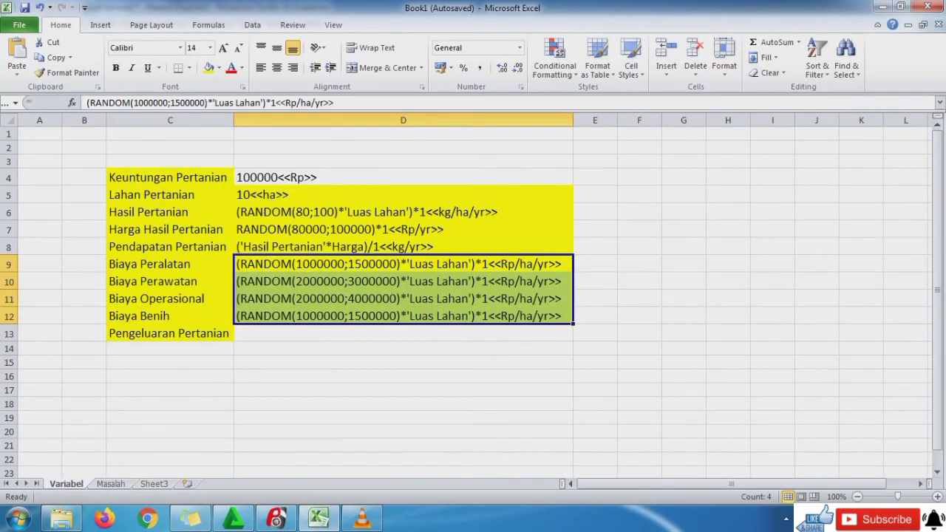
{"action": "left_click", "coordinate": [403, 177]}
{"action": "left_click_drag", "start_coordinate": [150, 103], "coordinate": [86, 102]}
{"action": "key", "text": "ctrl+c"}
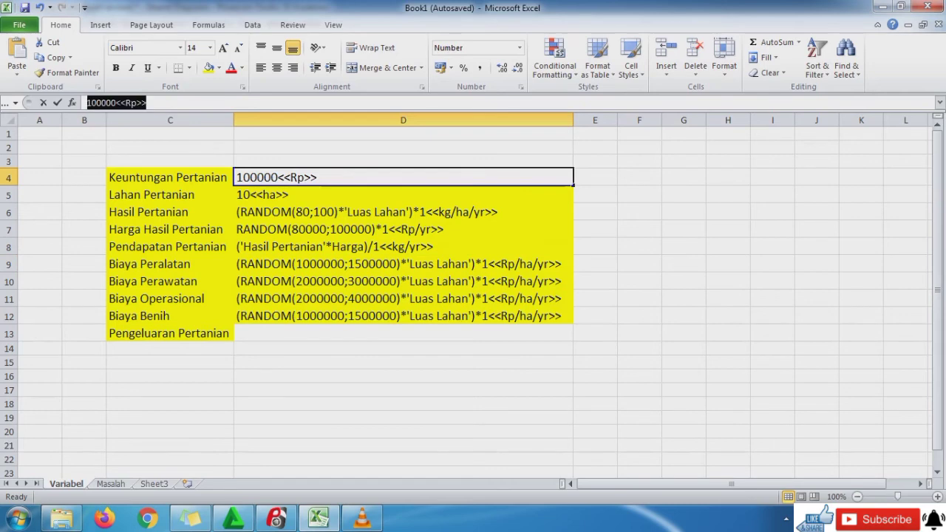
{"action": "left_click", "coordinate": [276, 519]}
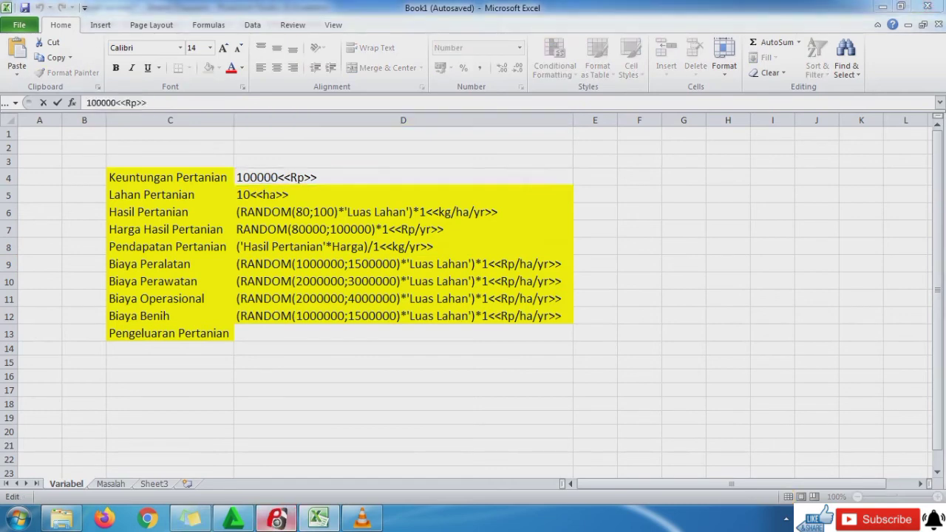
{"action": "double_click", "coordinate": [283, 195]}
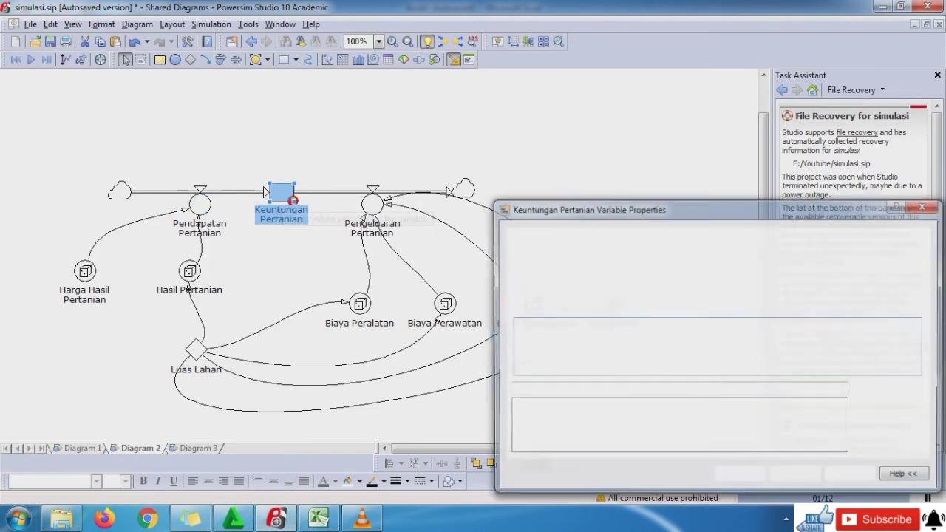
{"action": "key", "text": "ctrl+v"}
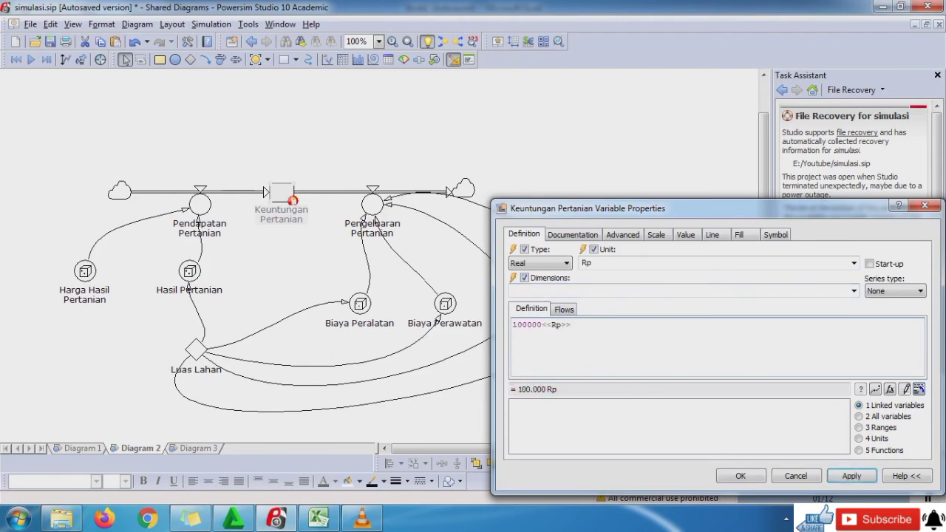
{"action": "key", "text": "Return"}
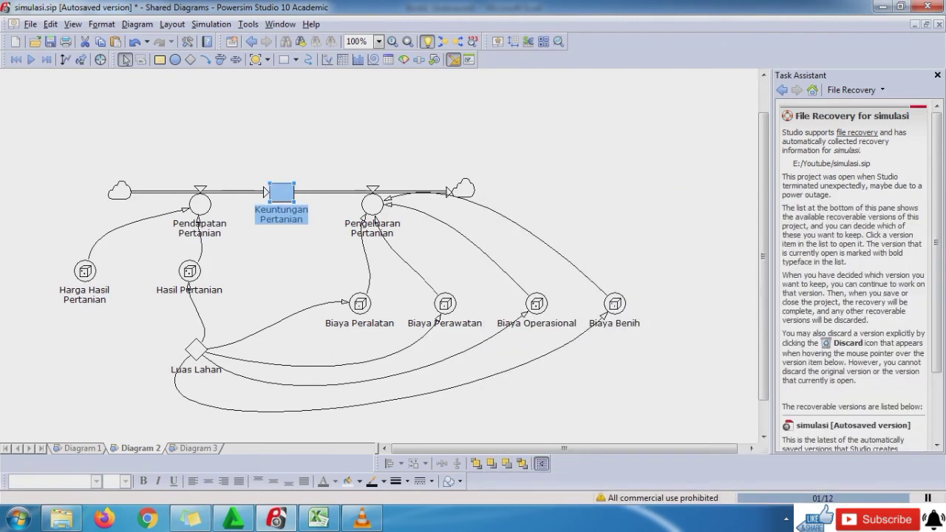
Step: Shorten the divisor unit in the Pendapatan Pertanian definition to <<kg>> and accept the definition despite the unit mismatch
{"action": "double_click", "coordinate": [199, 206]}
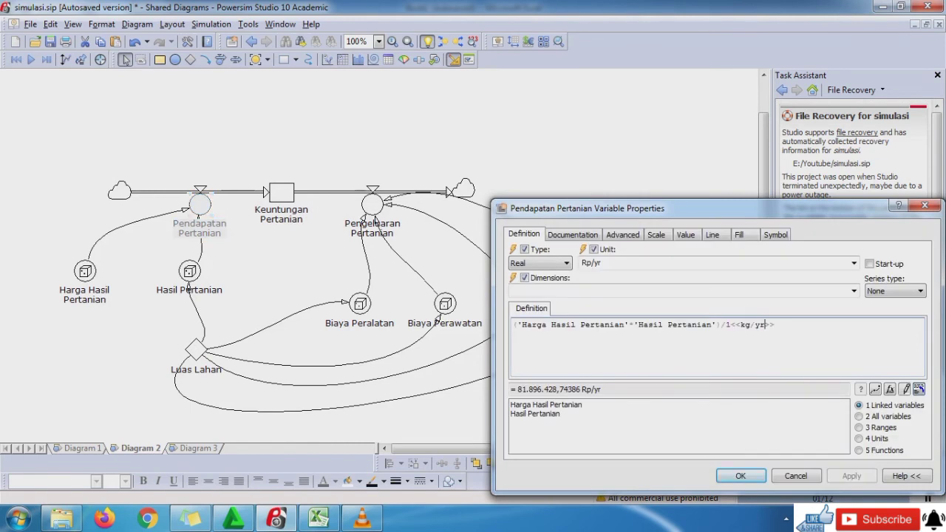
{"action": "key", "text": "BackSpace"}
{"action": "key", "text": "BackSpace"}
{"action": "key", "text": "BackSpace"}
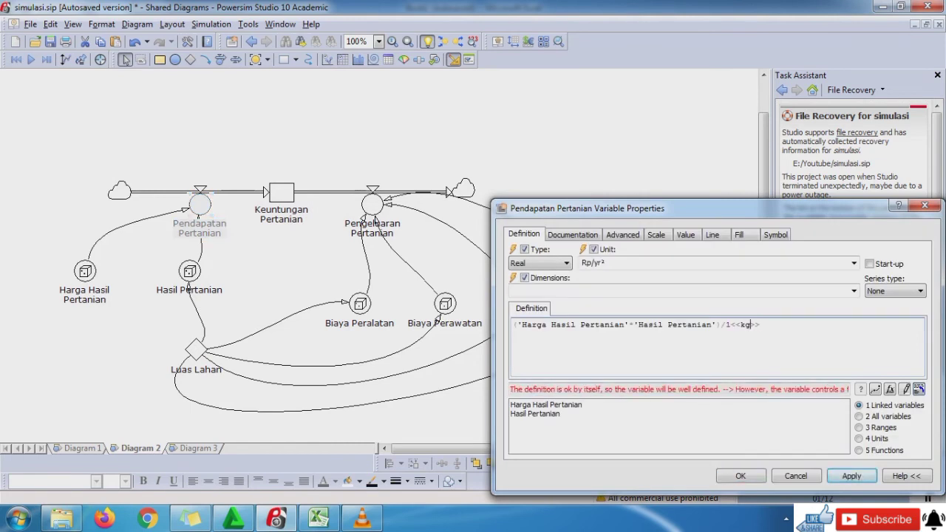
{"action": "key", "text": "Return"}
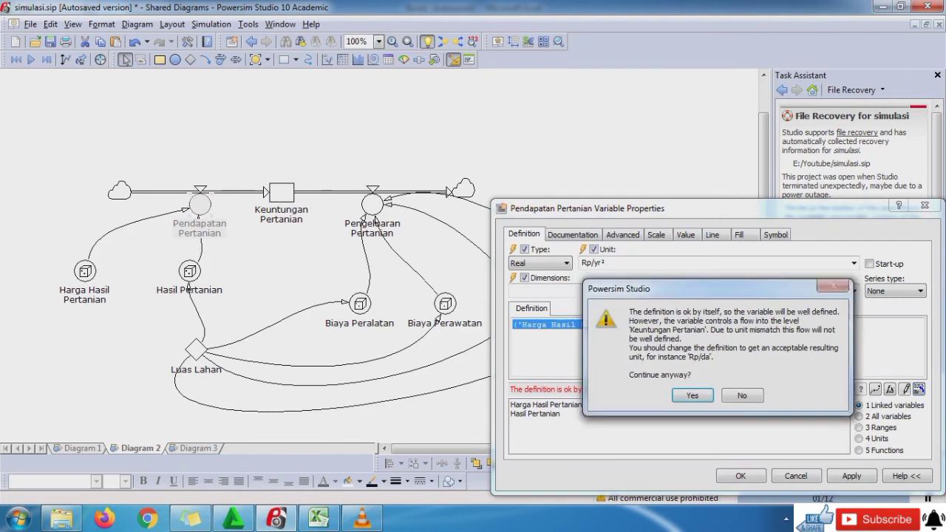
{"action": "key", "text": "Return"}
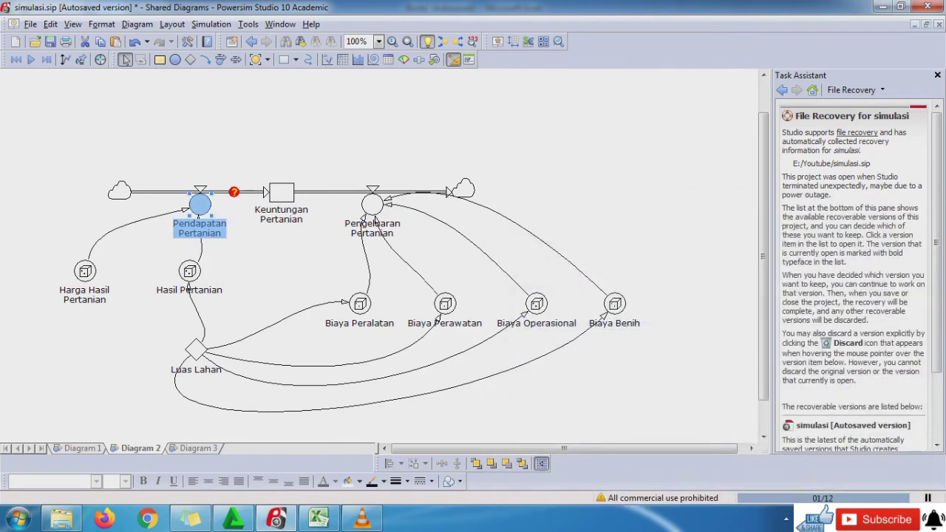
Step: Reopen the Pendapatan Pertanian definition and try kg/yr and kg/mont as the divisor unit, clearing the time part after each
{"action": "double_click", "coordinate": [198, 215]}
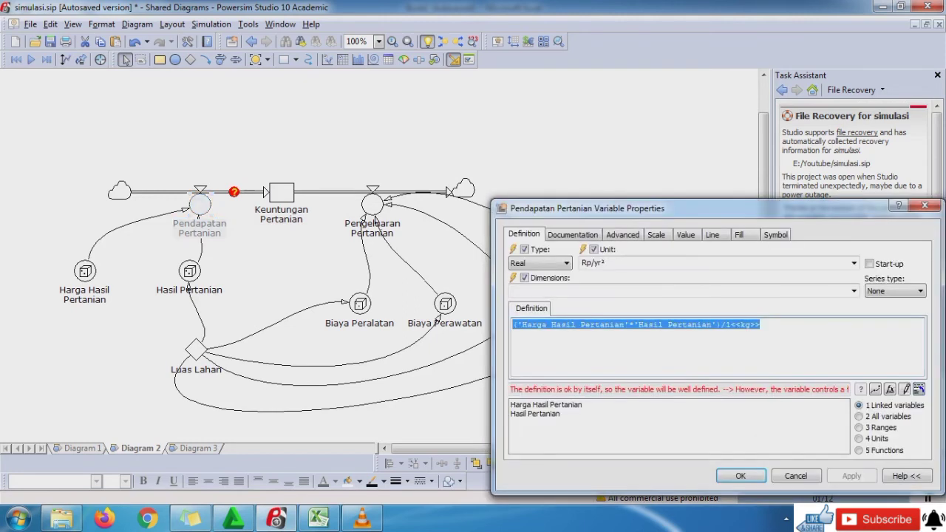
{"action": "left_click", "coordinate": [750, 325]}
{"action": "type", "text": "/yr"}
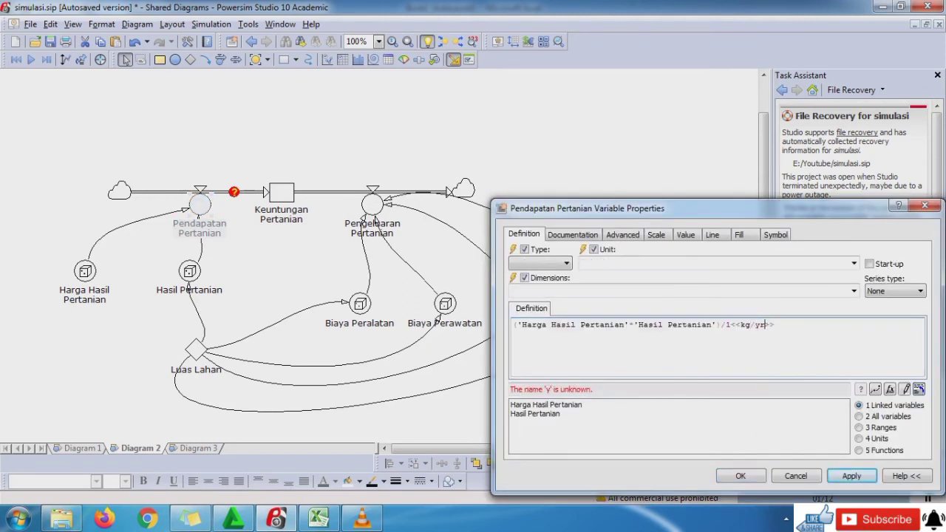
{"action": "key", "text": "BackSpace"}
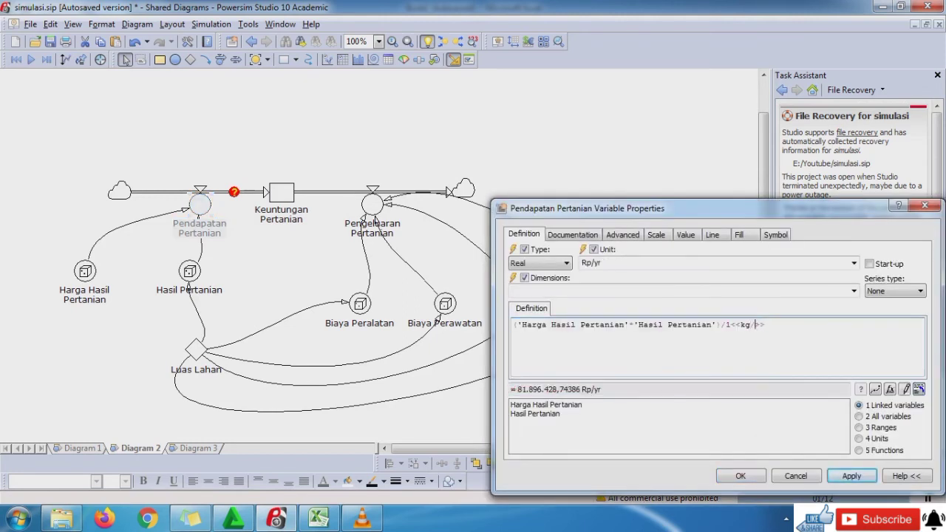
{"action": "type", "text": "mont"}
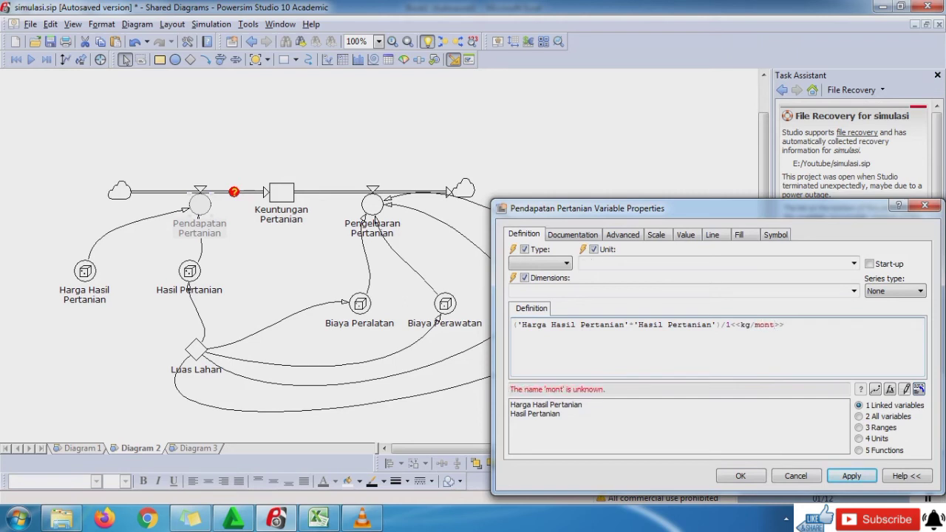
{"action": "key", "text": "BackSpace"}
{"action": "key", "text": "BackSpace"}
{"action": "key", "text": "BackSpace"}
{"action": "key", "text": "BackSpace"}
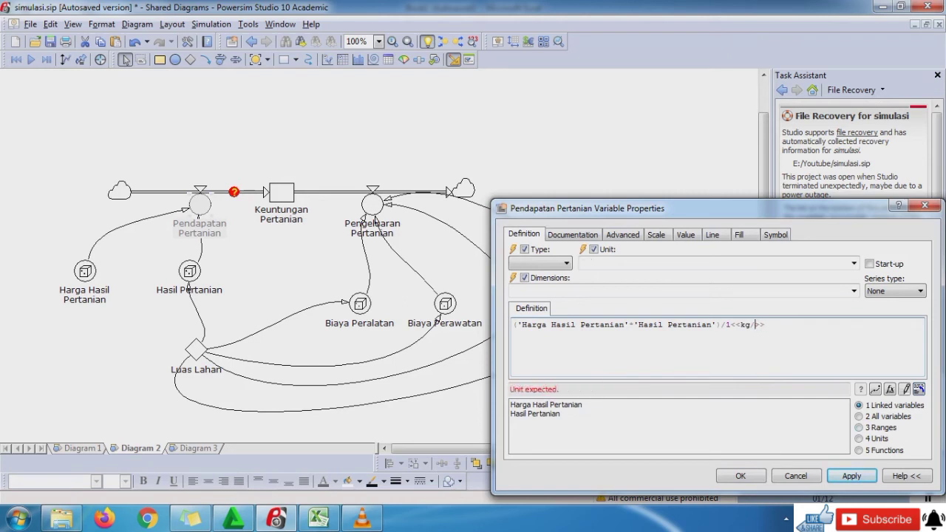
Step: Insert mo - Month from the available units to make the divisor 1<<kg/mo>>, and choose Rp/yr as the variable's unit
{"action": "left_click", "coordinate": [858, 439]}
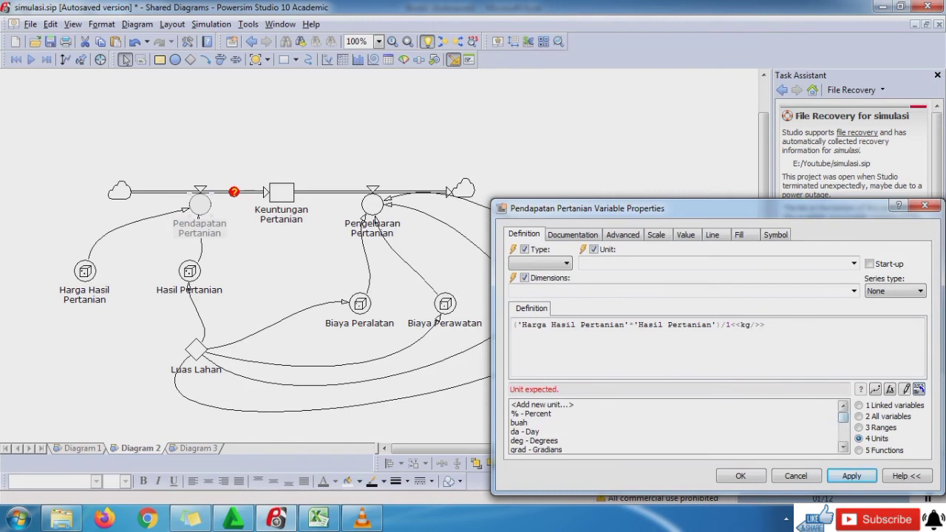
{"action": "left_click_drag", "start_coordinate": [843, 416], "coordinate": [843, 427]}
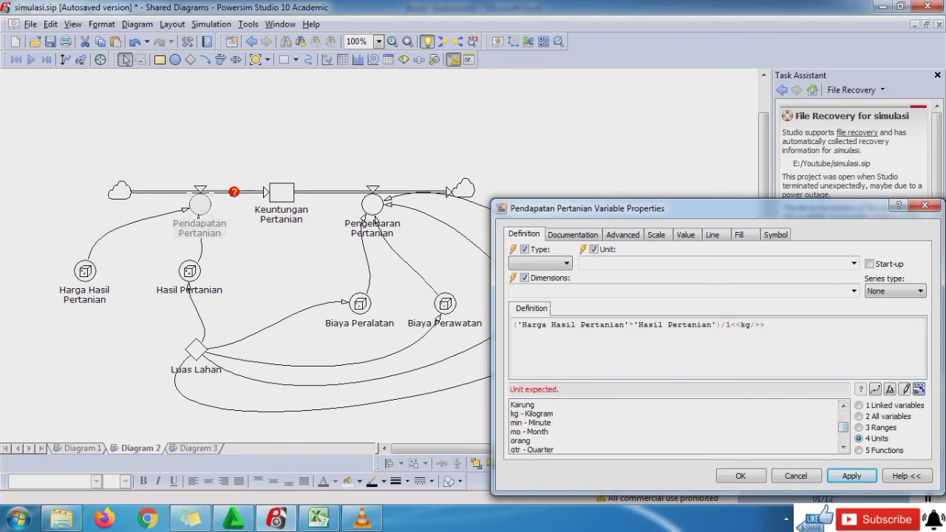
{"action": "double_click", "coordinate": [529, 431]}
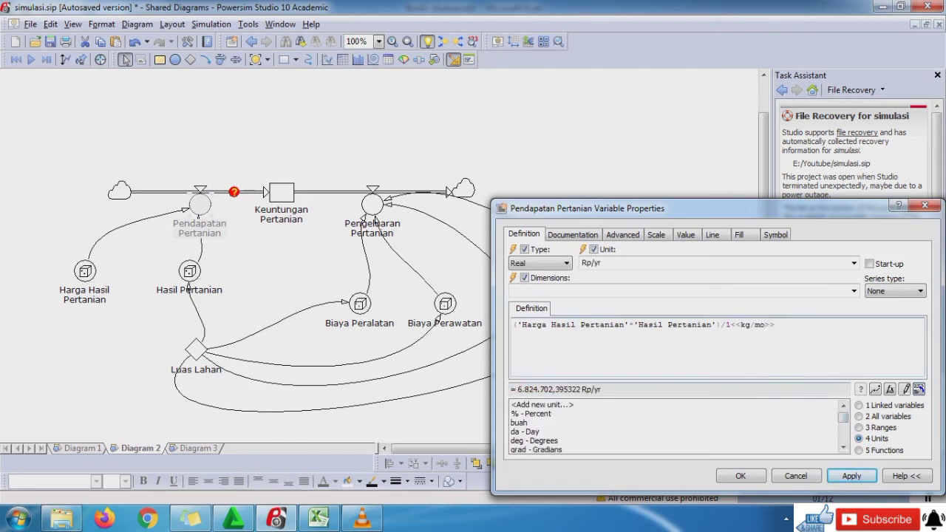
{"action": "left_click", "coordinate": [853, 263]}
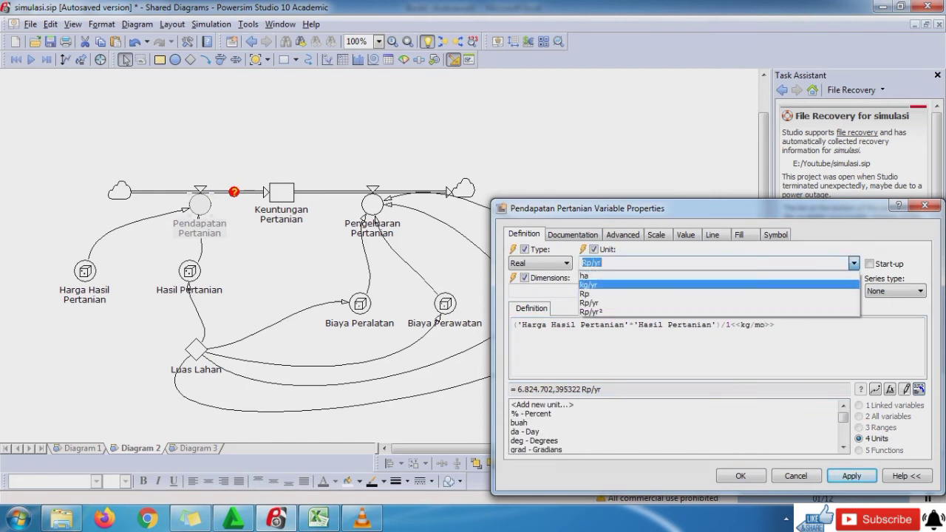
{"action": "left_click", "coordinate": [590, 303]}
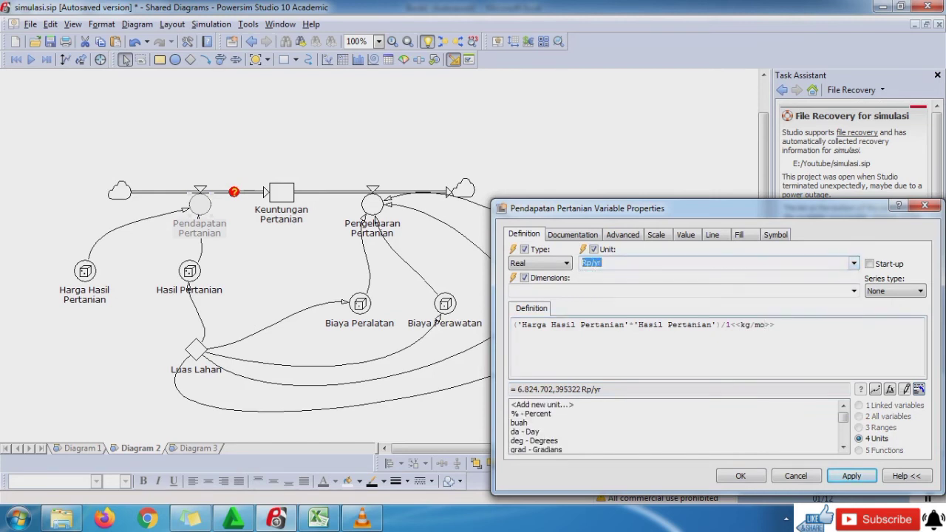
Step: Set the Pendapatan Pertanian divisor to 1<<kg/yr>>, apply the definition and close the properties
{"action": "left_click", "coordinate": [766, 325]}
{"action": "key", "text": "BackSpace"}
{"action": "key", "text": "BackSpace"}
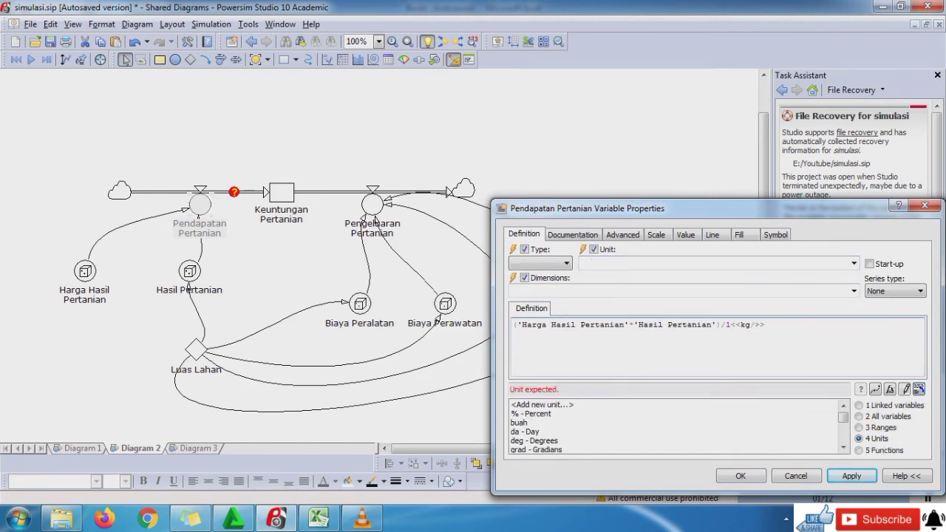
{"action": "type", "text": "yr"}
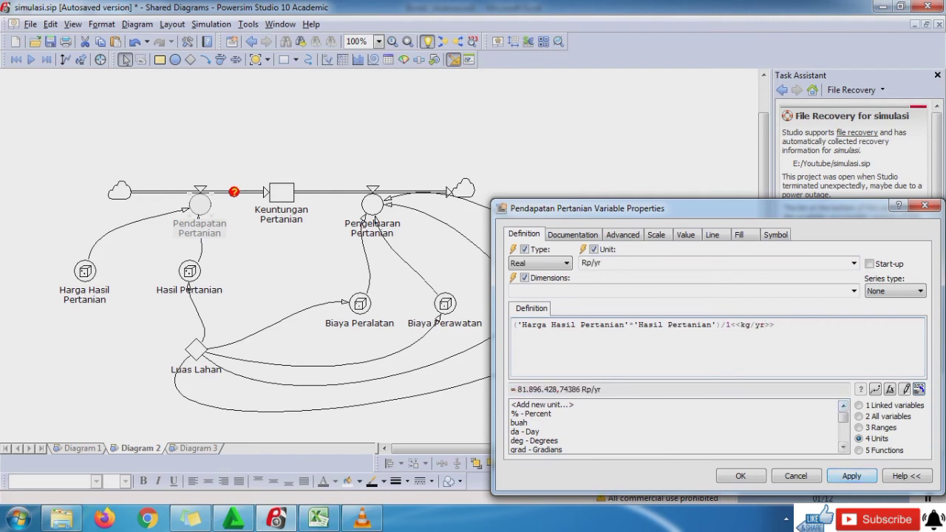
{"action": "left_click", "coordinate": [852, 476]}
{"action": "left_click", "coordinate": [741, 476]}
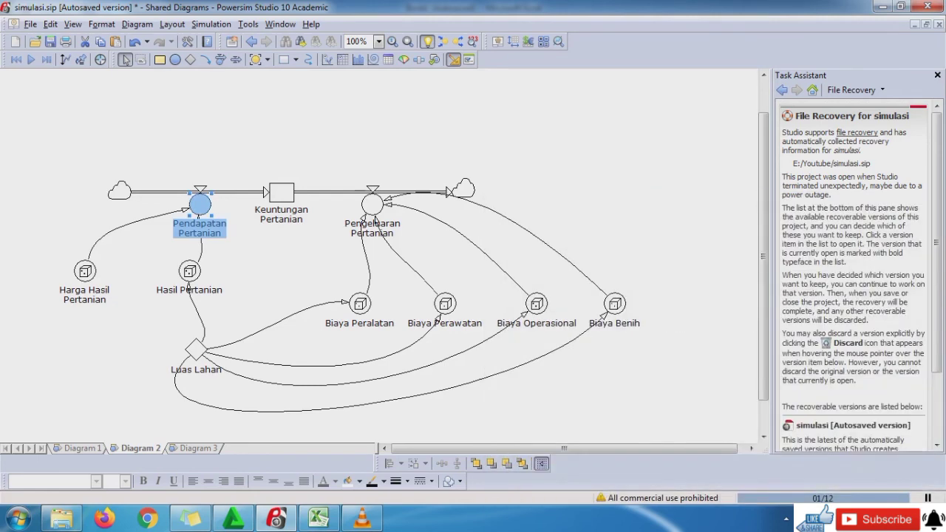
{"action": "key", "text": "Escape"}
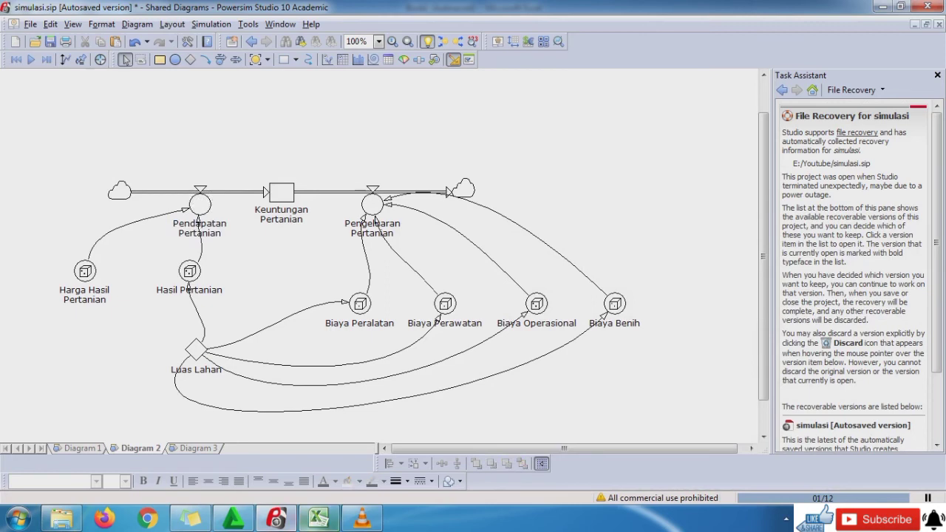
Step: Switch to Excel and fill the Keuntungan Pertanian formula in D4 of the Variabel sheet with yellow
{"action": "left_click", "coordinate": [326, 519]}
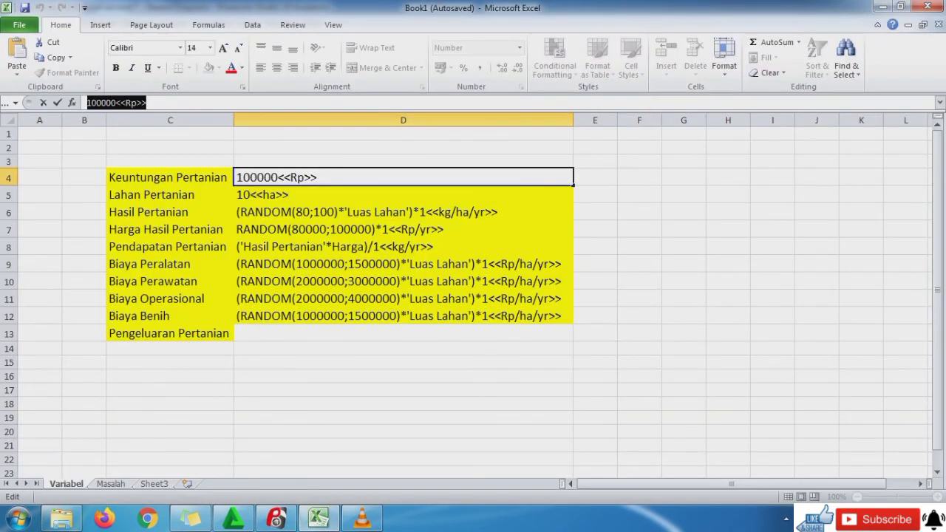
{"action": "left_click", "coordinate": [271, 177]}
{"action": "left_click", "coordinate": [271, 195]}
{"action": "left_click", "coordinate": [271, 177]}
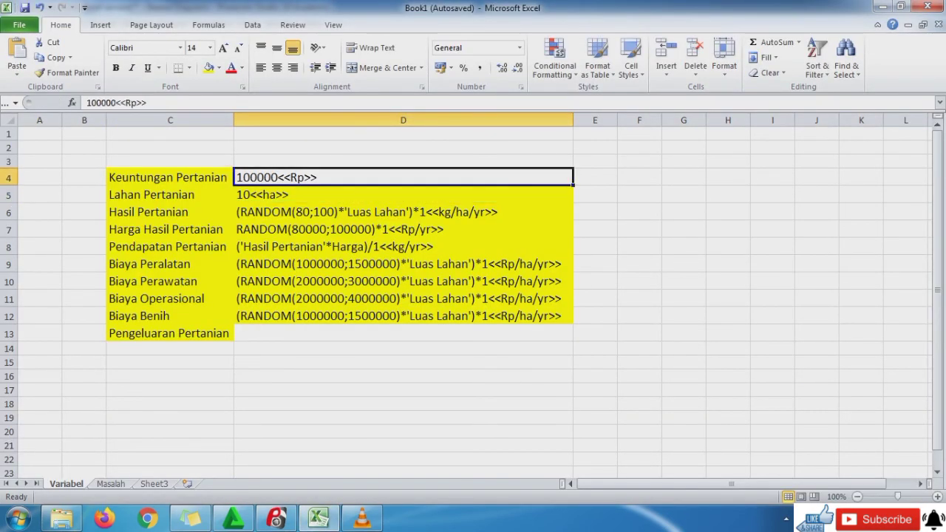
{"action": "left_click", "coordinate": [208, 67]}
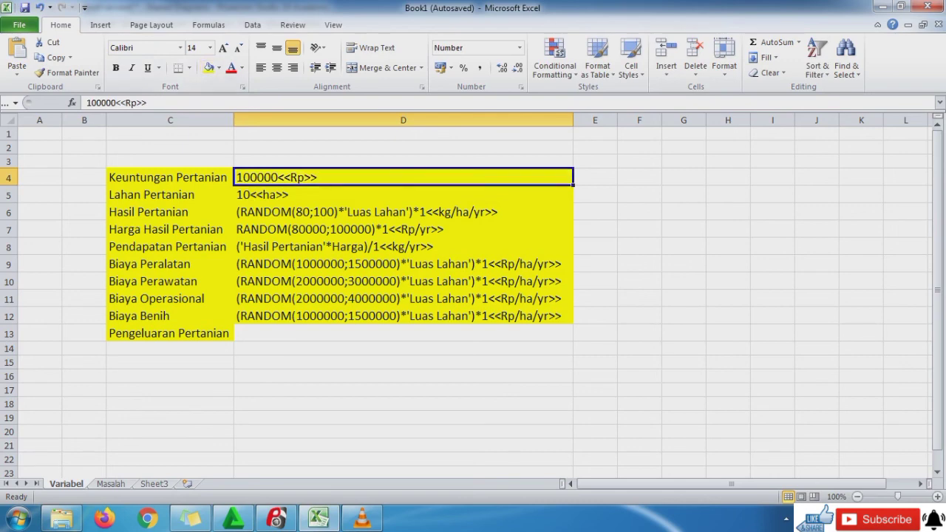
Step: On the Masalah sheet, fill items 8 and 9 in C11 and C12, the two Level problems, with yellow
{"action": "key", "text": "ctrl+Page_Down"}
{"action": "left_click", "coordinate": [245, 356]}
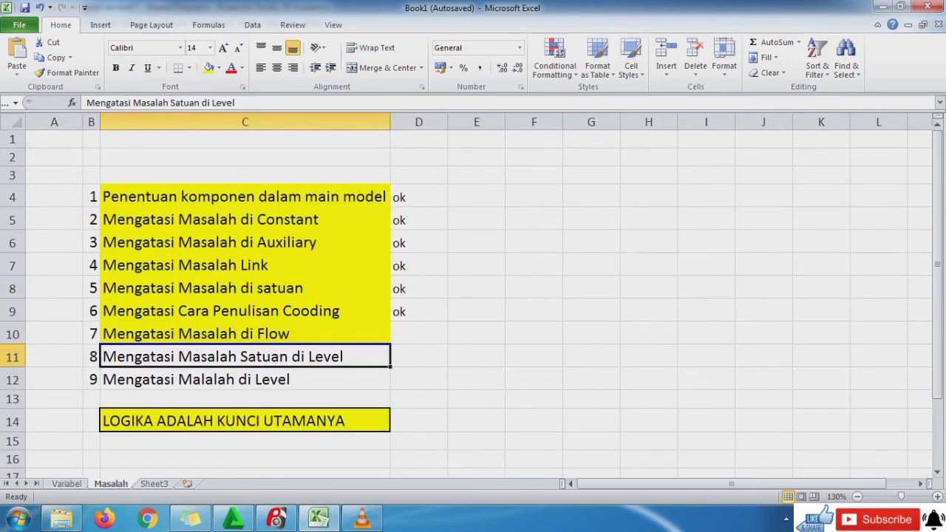
{"action": "left_click", "coordinate": [208, 67]}
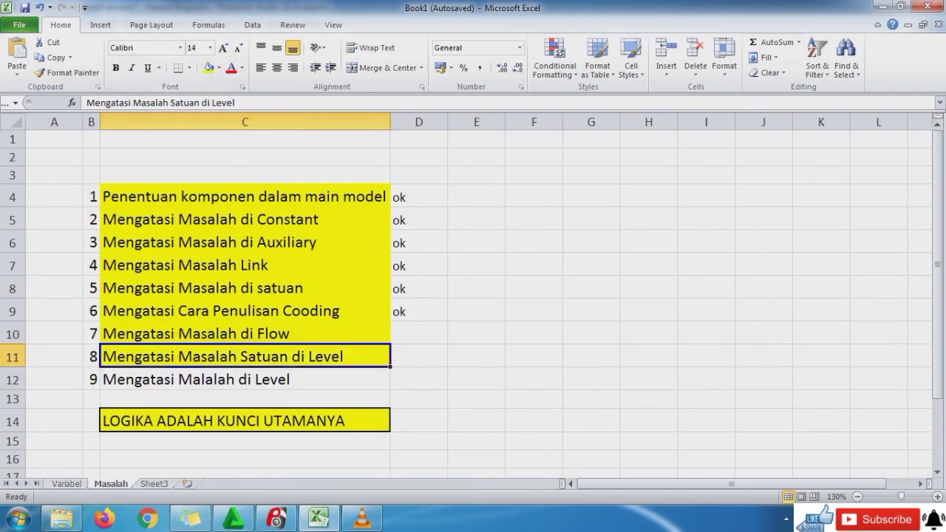
{"action": "left_click", "coordinate": [244, 379]}
{"action": "left_click", "coordinate": [208, 67]}
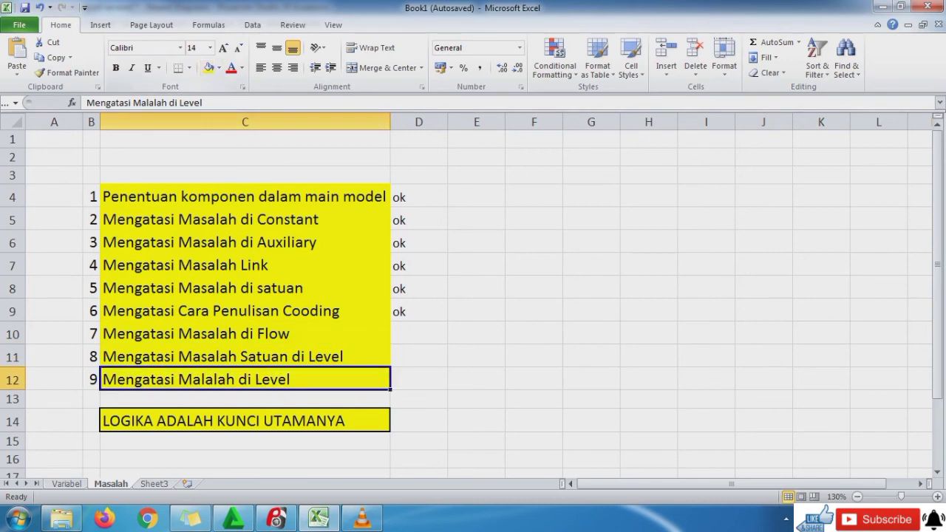
Step: Switch to Powersim Studio and apply 100000<<Rp/yr>> as the definition of the Keuntungan Pertanian level
{"action": "left_click", "coordinate": [276, 520]}
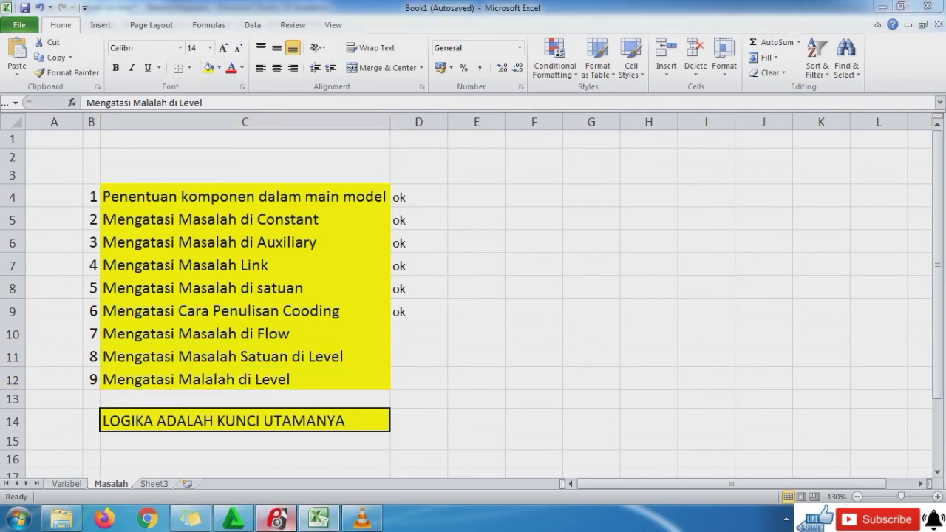
{"action": "double_click", "coordinate": [282, 192]}
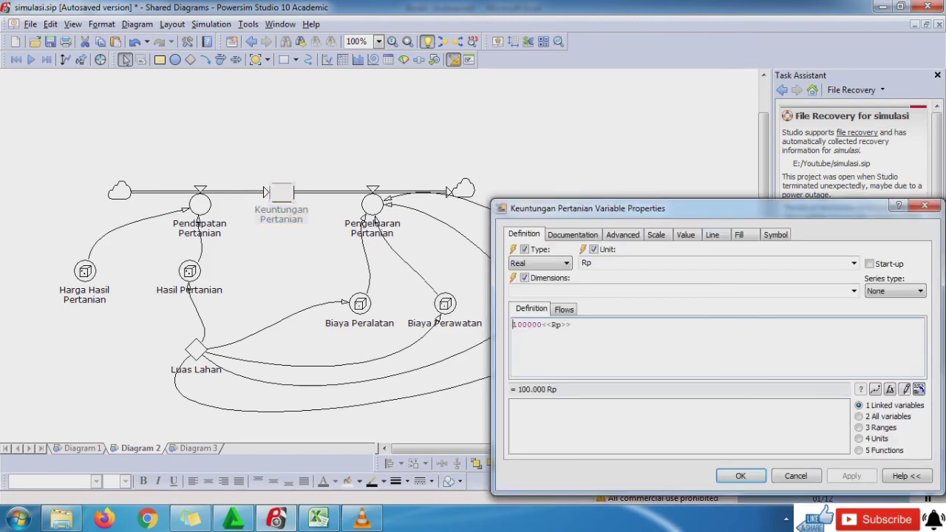
{"action": "type", "text": "/yr"}
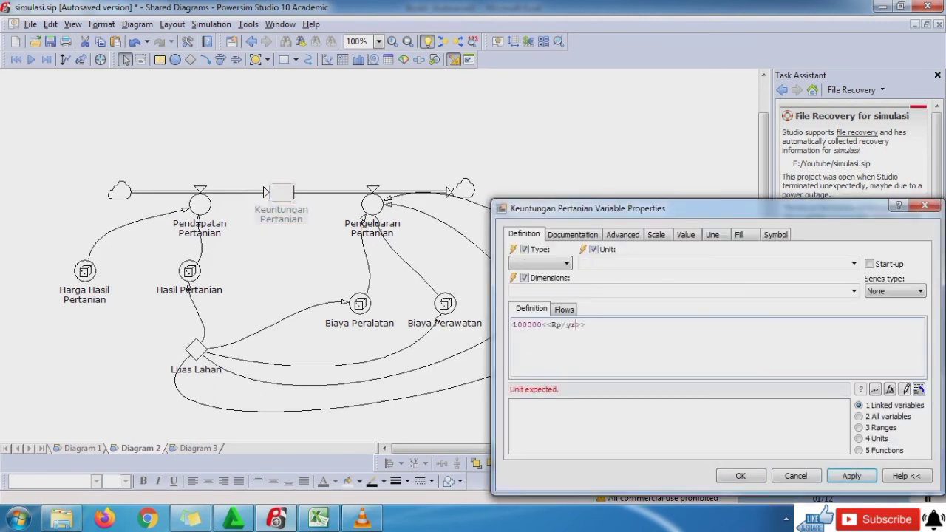
{"action": "left_click", "coordinate": [851, 476]}
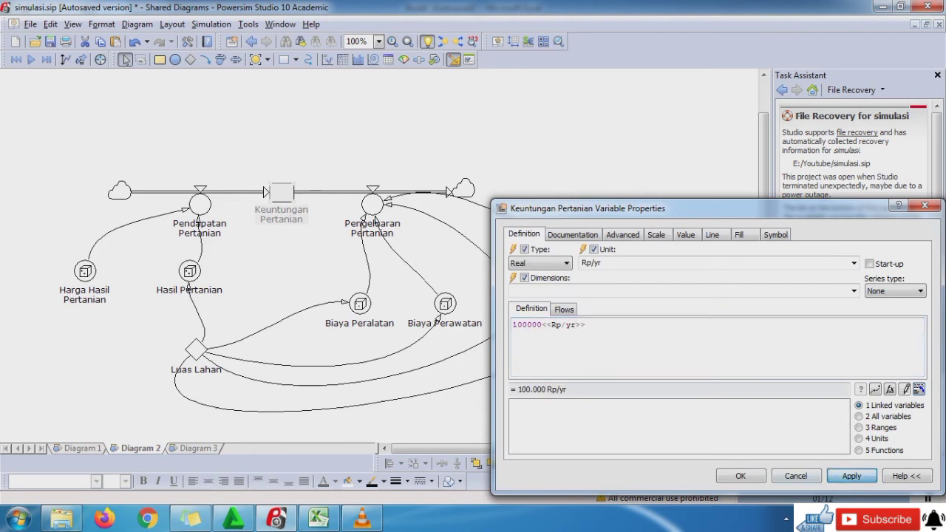
Step: Change the Keuntungan Pertanian level's definition to 100000<<Rp>>, apply it and close the properties
{"action": "left_click", "coordinate": [740, 476]}
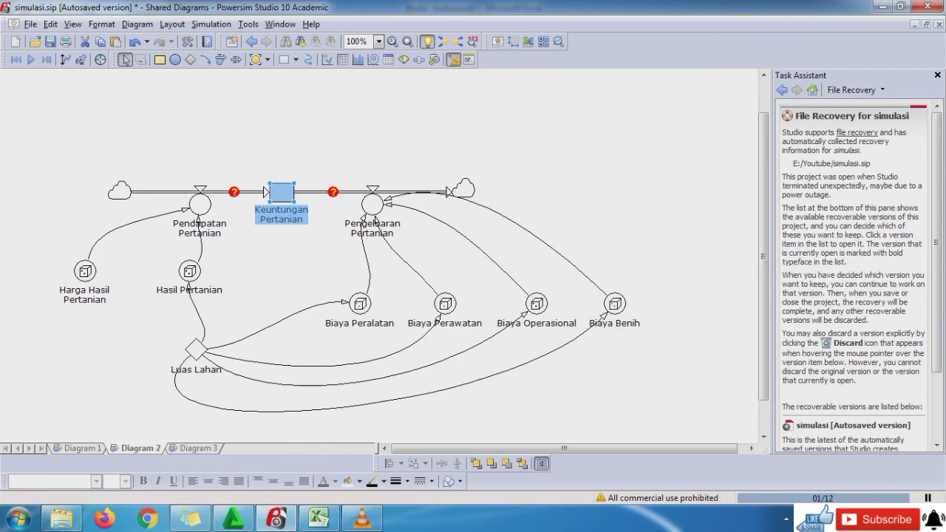
{"action": "double_click", "coordinate": [282, 193]}
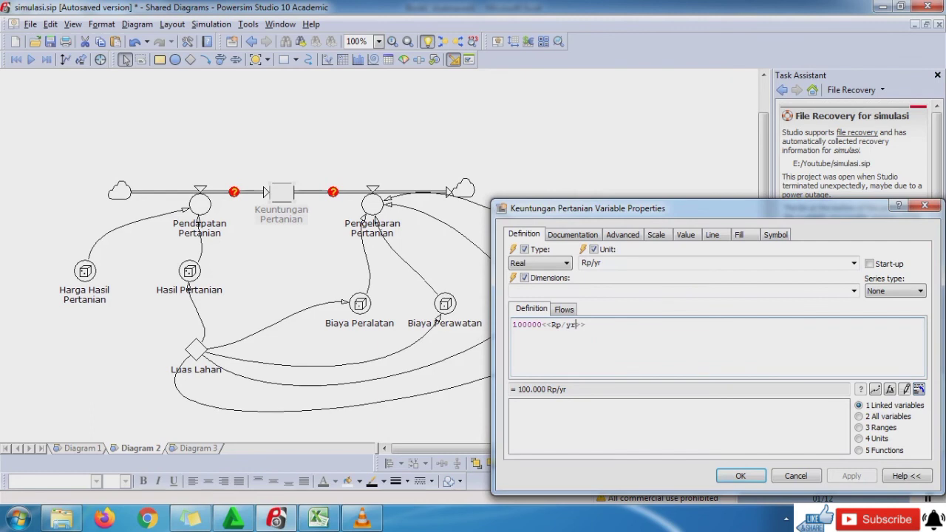
{"action": "key", "text": "BackSpace"}
{"action": "key", "text": "BackSpace"}
{"action": "key", "text": "BackSpace"}
{"action": "left_click", "coordinate": [851, 476]}
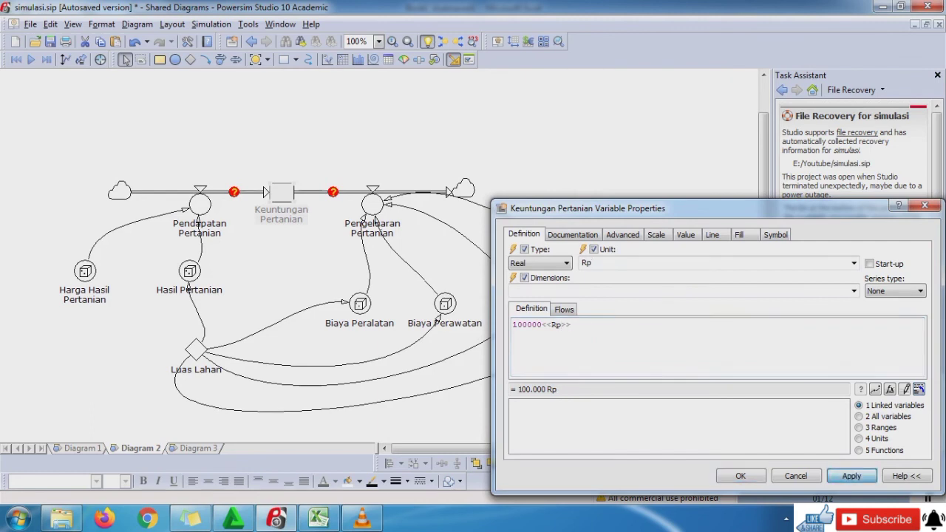
{"action": "left_click", "coordinate": [740, 476]}
{"action": "key", "text": "Escape"}
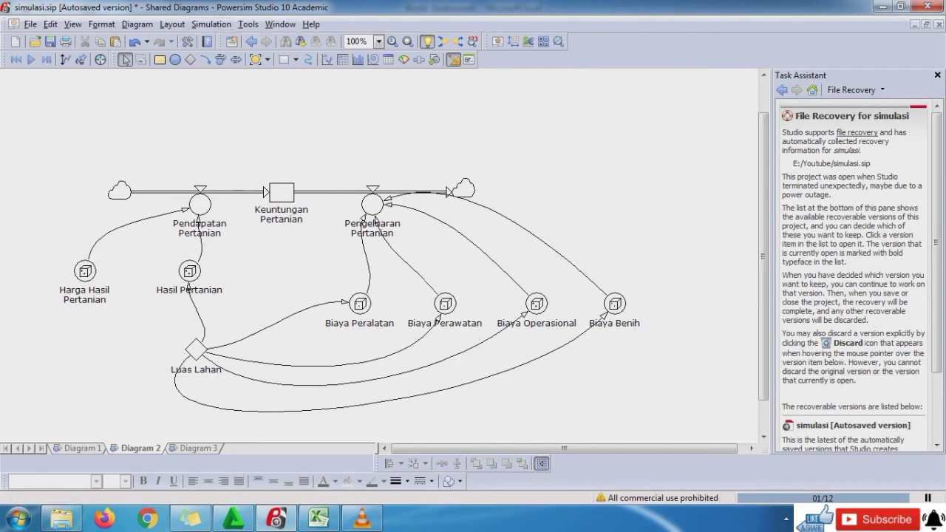
Step: Insert a time table beside the cost variables and move it up to the diagram's upper right area
{"action": "left_click", "coordinate": [211, 24]}
{"action": "left_click", "coordinate": [151, 57]}
{"action": "left_click", "coordinate": [342, 59]}
{"action": "left_click_drag", "start_coordinate": [627, 263], "coordinate": [716, 359]}
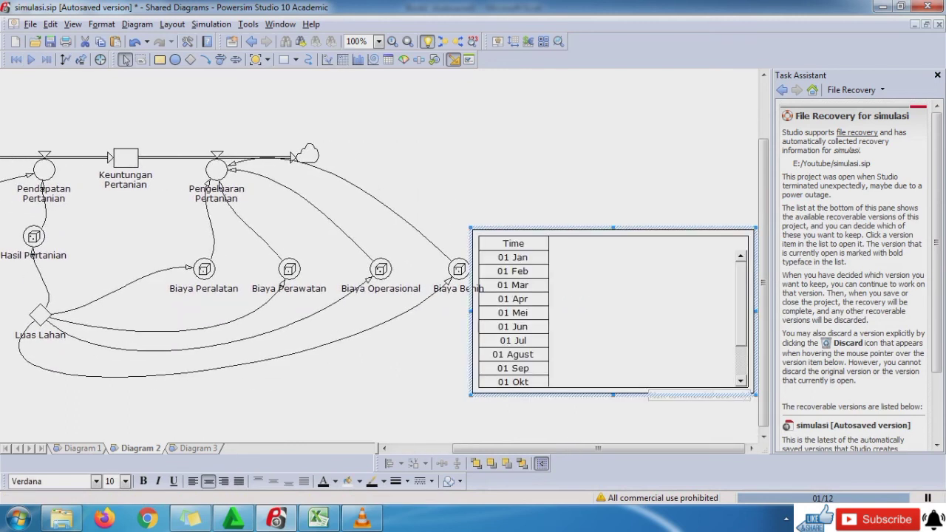
{"action": "left_click_drag", "start_coordinate": [547, 230], "coordinate": [520, 79]}
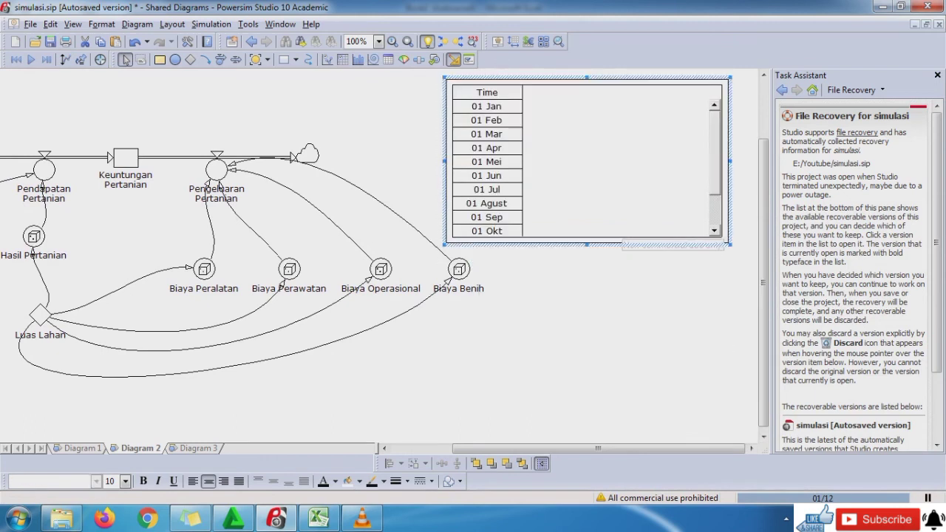
Step: Shift Biaya Peralatan, Biaya Perawatan, Biaya Operasional and Biaya Benih leftwards in the diagram, keeping them in a row clear of the table
{"action": "left_click", "coordinate": [378, 270]}
{"action": "left_click_drag", "start_coordinate": [379, 270], "coordinate": [366, 270]}
{"action": "left_click_drag", "start_coordinate": [459, 270], "coordinate": [439, 271]}
{"action": "left_click", "coordinate": [204, 269]}
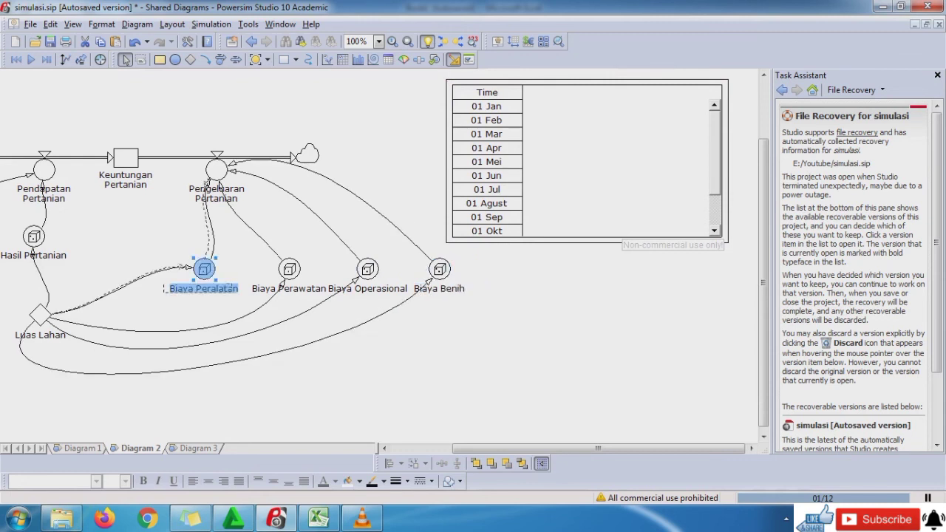
{"action": "left_click_drag", "start_coordinate": [204, 269], "coordinate": [171, 261]}
{"action": "left_click_drag", "start_coordinate": [289, 269], "coordinate": [243, 268]}
{"action": "left_click", "coordinate": [367, 269]}
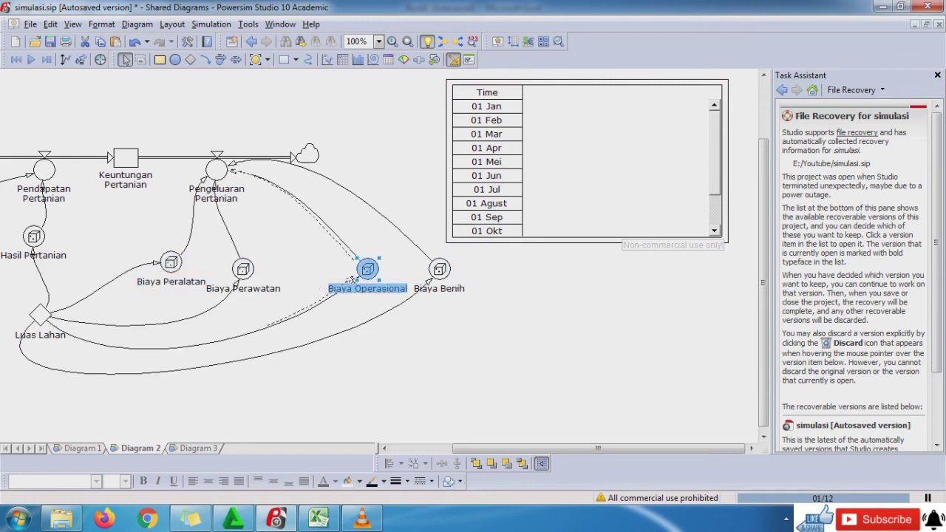
{"action": "left_click_drag", "start_coordinate": [367, 269], "coordinate": [323, 269]}
{"action": "left_click", "coordinate": [428, 281]}
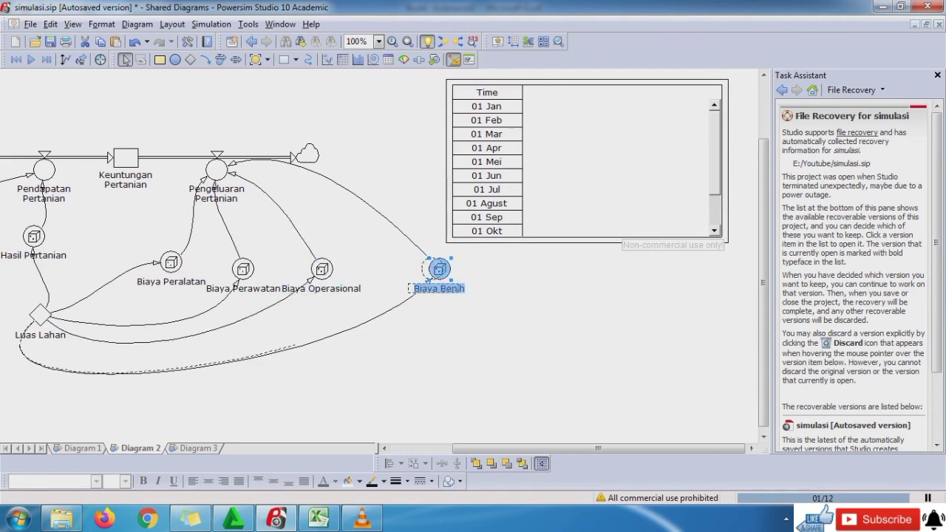
{"action": "left_click_drag", "start_coordinate": [428, 282], "coordinate": [382, 282]}
{"action": "left_click", "coordinate": [309, 281]}
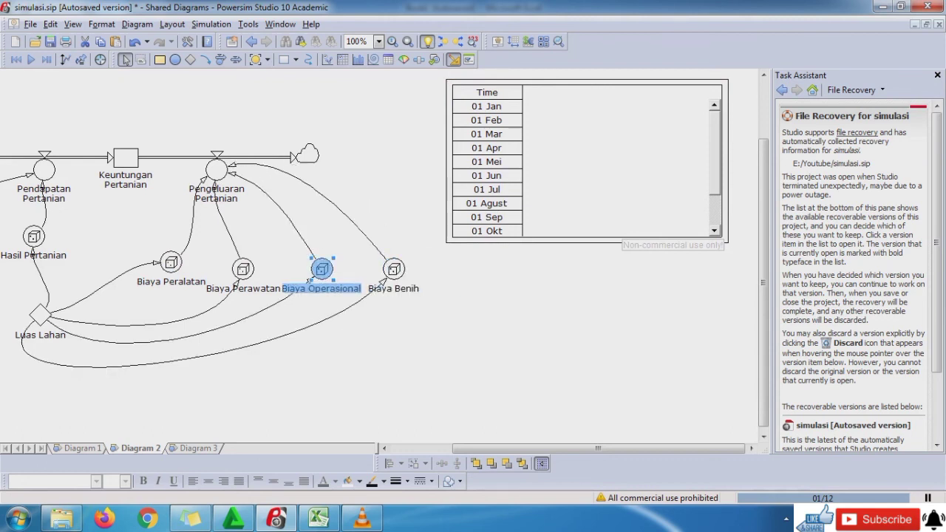
{"action": "left_click_drag", "start_coordinate": [309, 281], "coordinate": [310, 274]}
{"action": "key", "text": "Escape"}
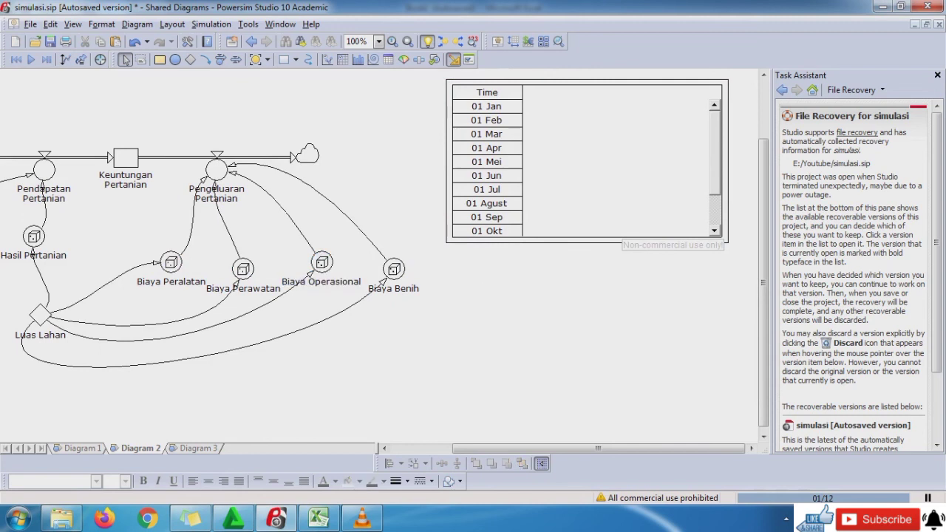
Step: Add Keuntungan Pertanian to the time table and enlarge the table downwards to fit the rows from January to December
{"action": "left_click_drag", "start_coordinate": [125, 158], "coordinate": [569, 157]}
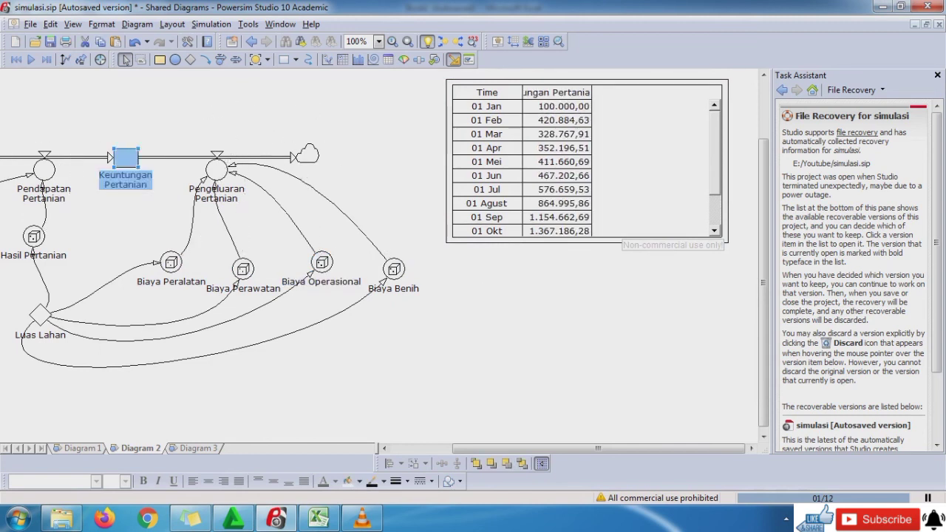
{"action": "left_click", "coordinate": [569, 157]}
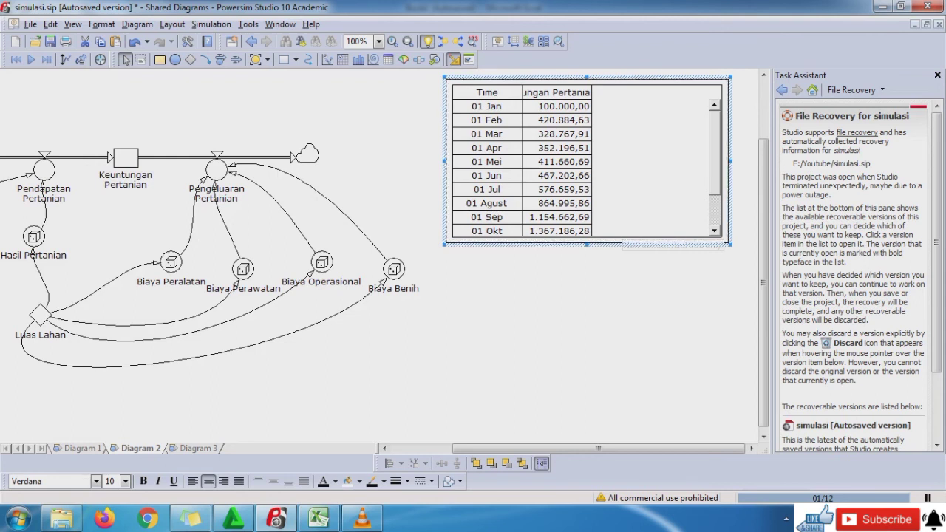
{"action": "left_click_drag", "start_coordinate": [730, 244], "coordinate": [730, 257]}
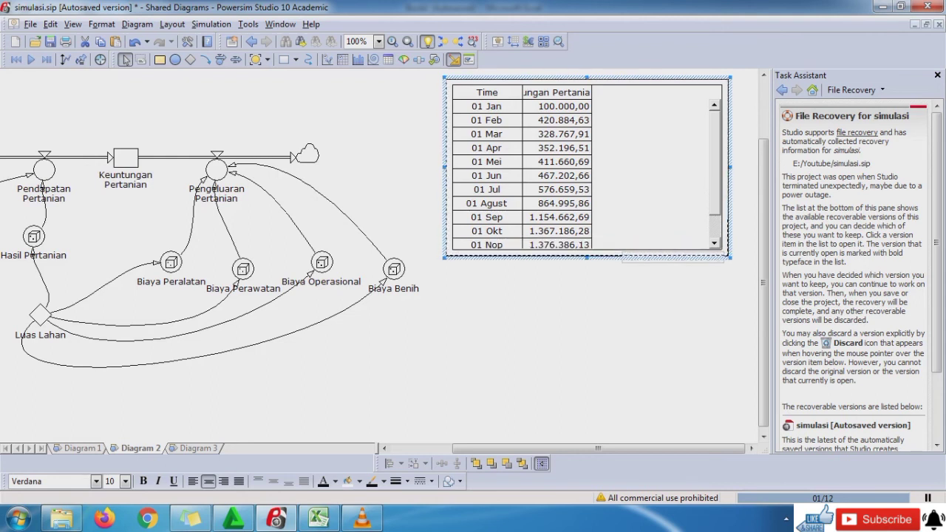
{"action": "left_click_drag", "start_coordinate": [729, 258], "coordinate": [729, 277]}
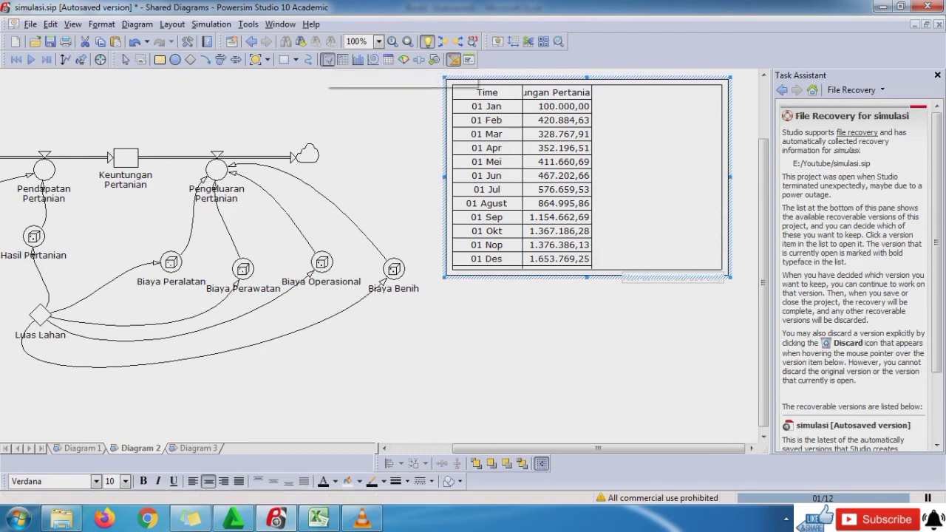
Step: Draw a time graph below the table and add Keuntungan Pertanian to it
{"action": "left_click", "coordinate": [327, 59]}
{"action": "left_click_drag", "start_coordinate": [453, 295], "coordinate": [701, 383]}
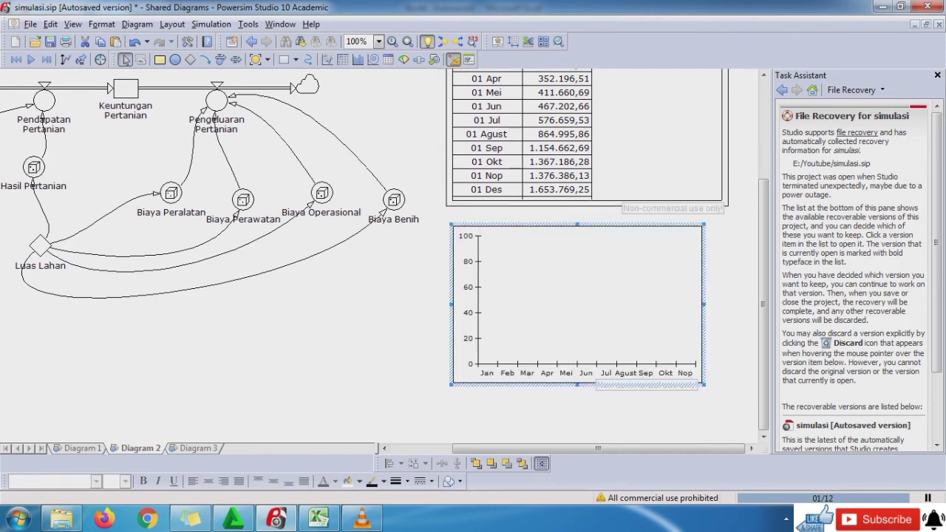
{"action": "left_click_drag", "start_coordinate": [126, 89], "coordinate": [577, 304]}
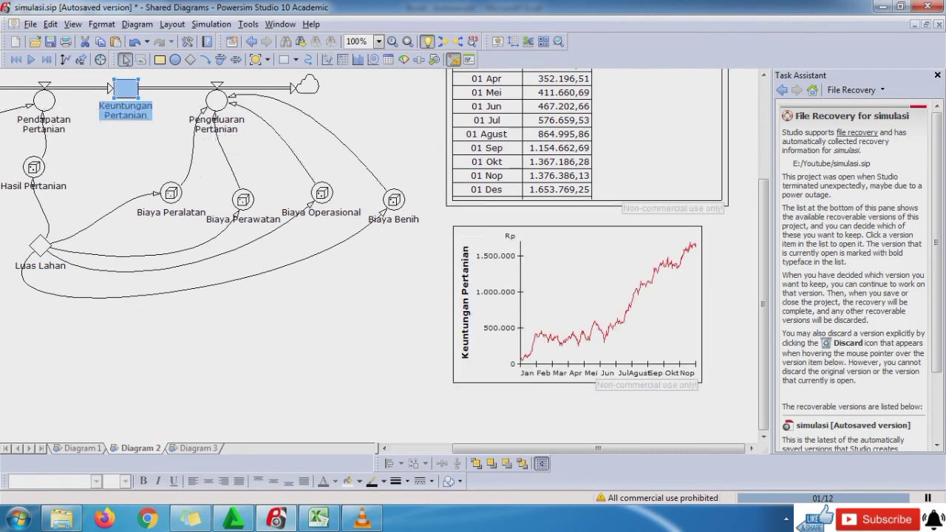
Step: Set the diagram zoom to 75% and move the time graph slightly to the right beneath the table
{"action": "left_click_drag", "start_coordinate": [763, 303], "coordinate": [764, 234]}
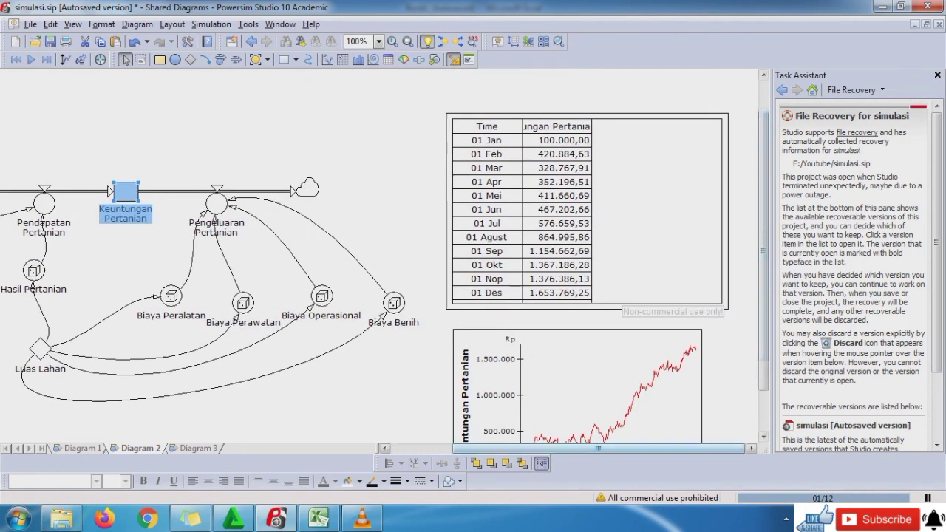
{"action": "left_click_drag", "start_coordinate": [764, 296], "coordinate": [763, 312]}
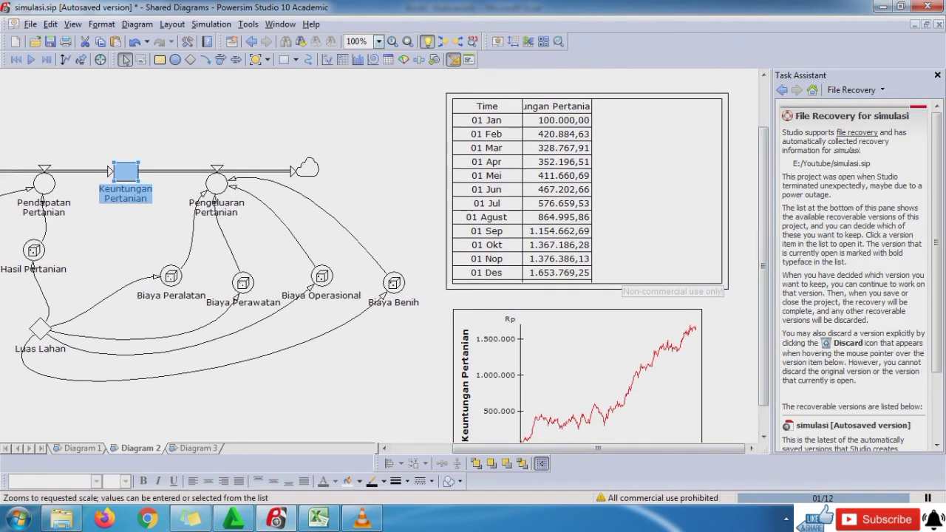
{"action": "left_click", "coordinate": [377, 42]}
{"action": "left_click", "coordinate": [353, 96]}
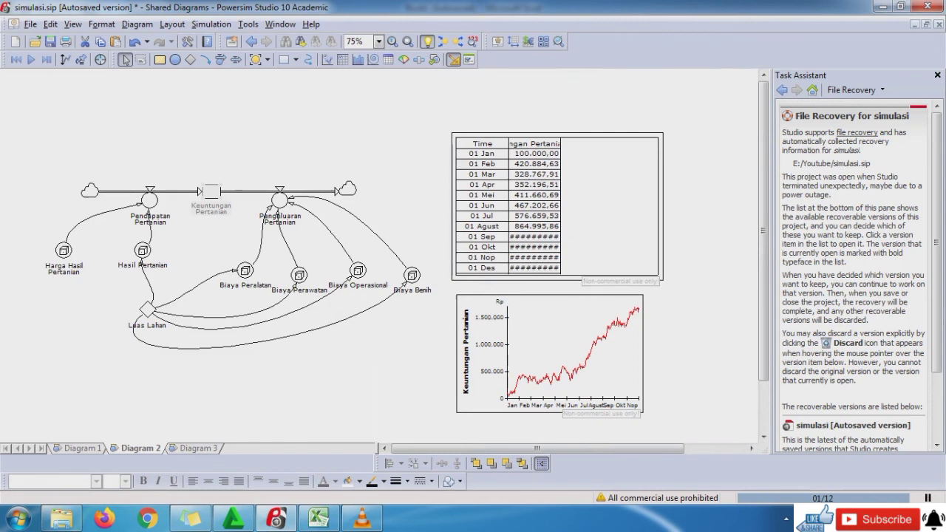
{"action": "left_click", "coordinate": [549, 353]}
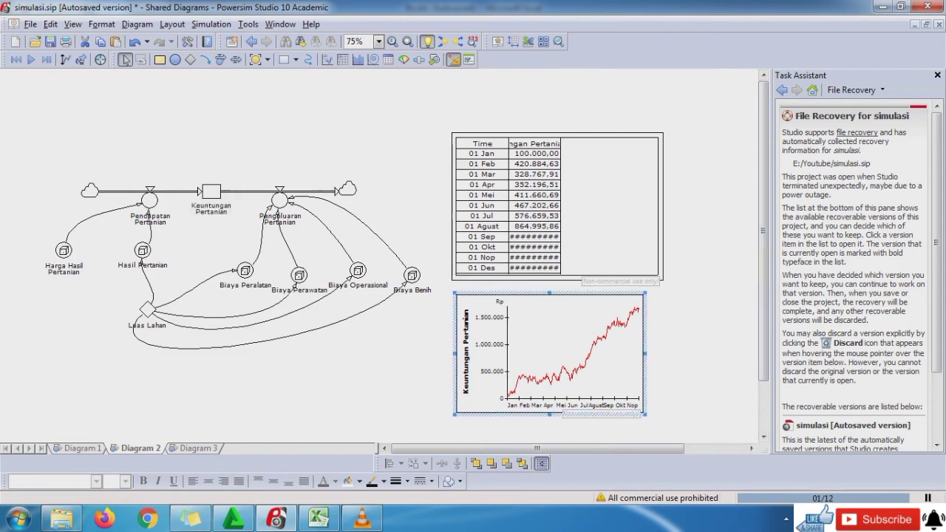
{"action": "left_click_drag", "start_coordinate": [549, 353], "coordinate": [564, 353]}
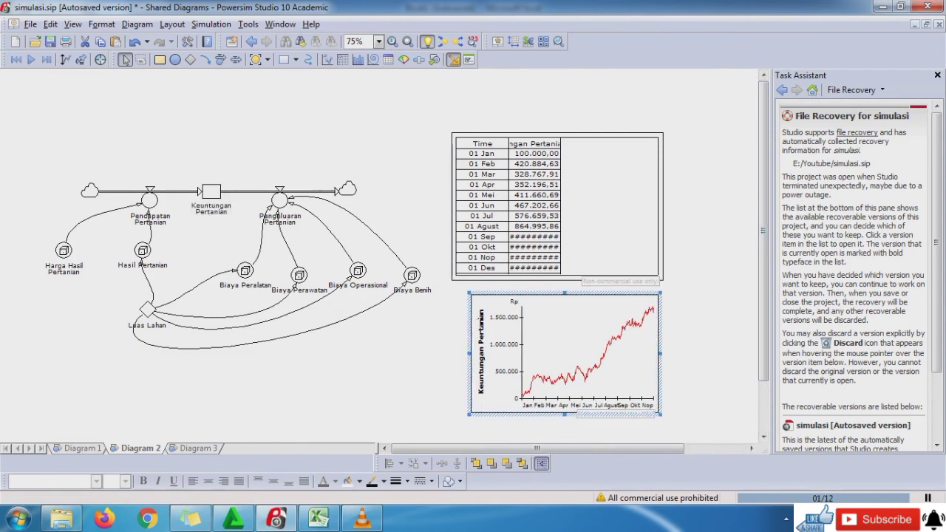
Step: Run the simulation four times in succession to regenerate the Keuntungan Pertanian table and graph
{"action": "left_click", "coordinate": [212, 24]}
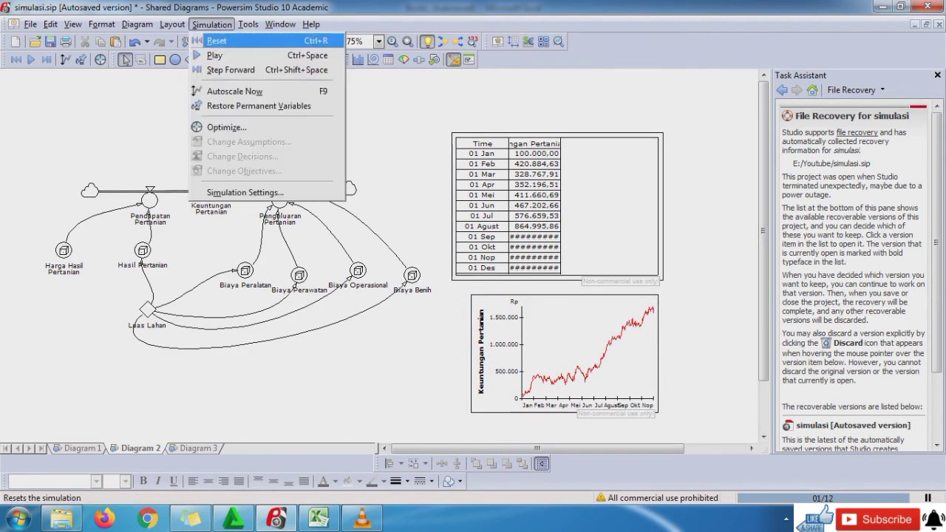
{"action": "left_click", "coordinate": [215, 56]}
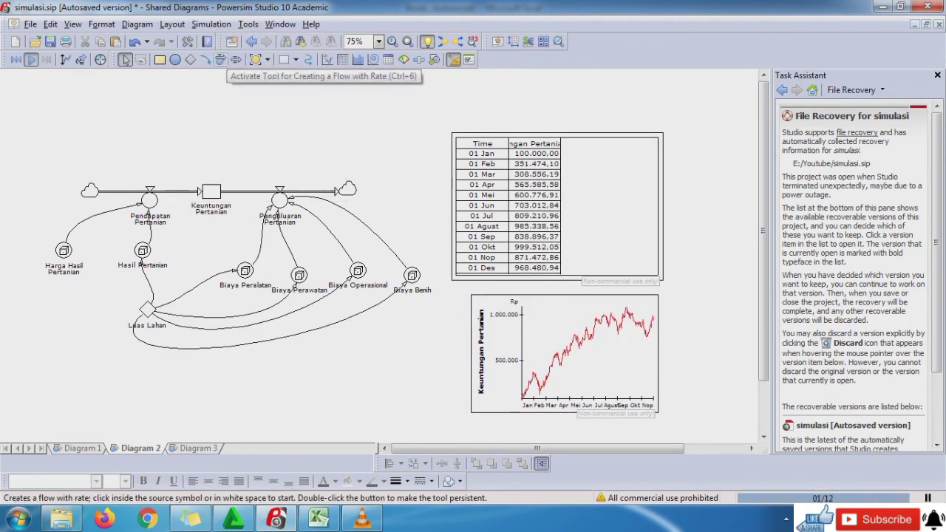
{"action": "left_click", "coordinate": [211, 24]}
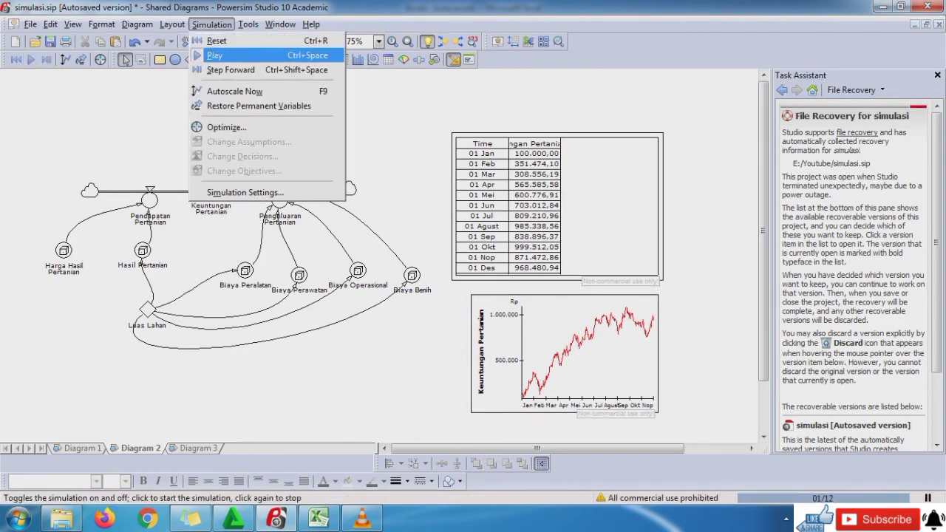
{"action": "left_click", "coordinate": [215, 55]}
{"action": "left_click", "coordinate": [212, 24]}
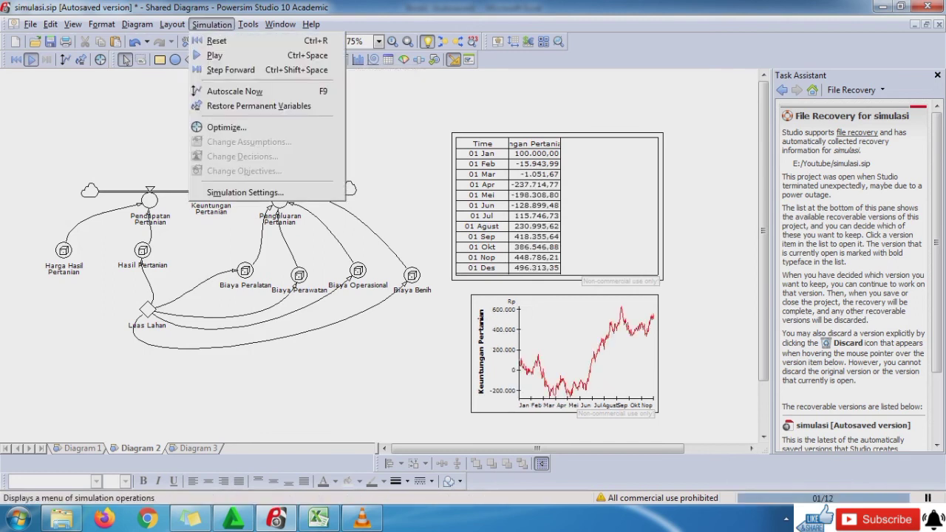
{"action": "left_click", "coordinate": [214, 56]}
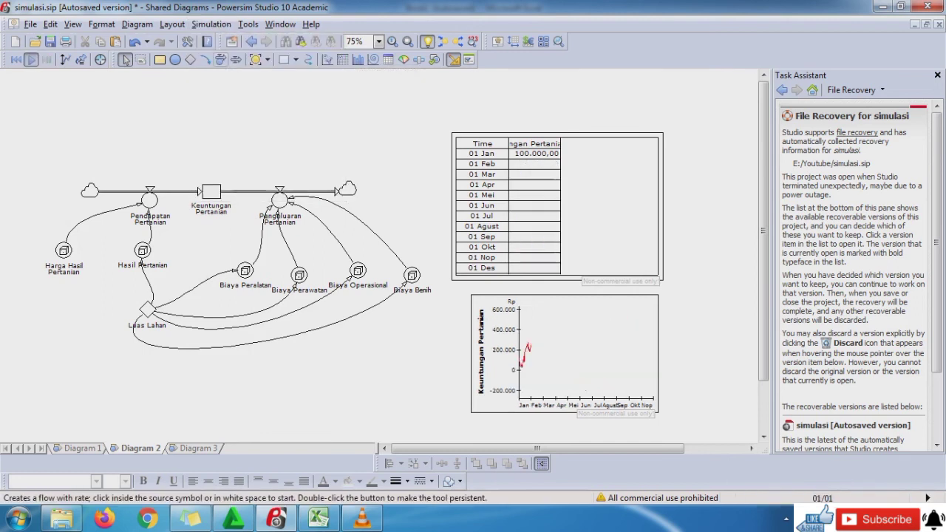
{"action": "left_click", "coordinate": [212, 24]}
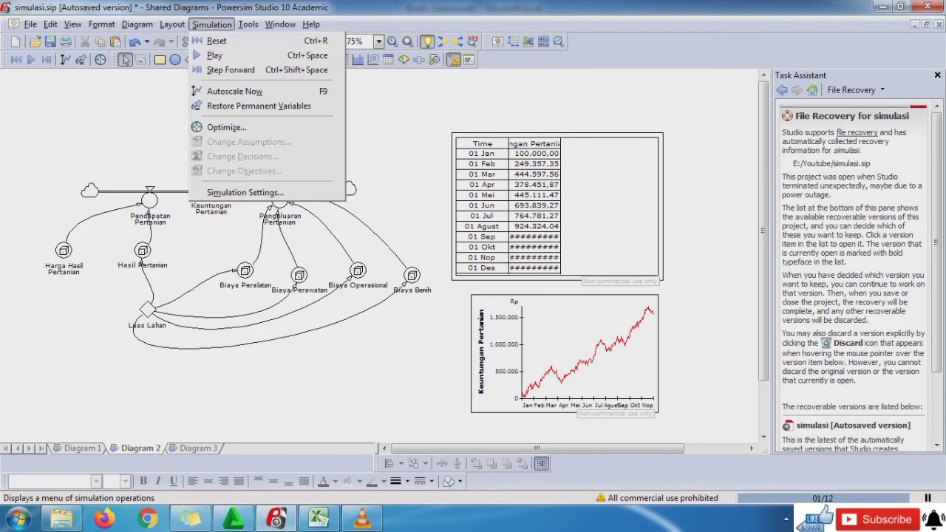
{"action": "left_click", "coordinate": [215, 55]}
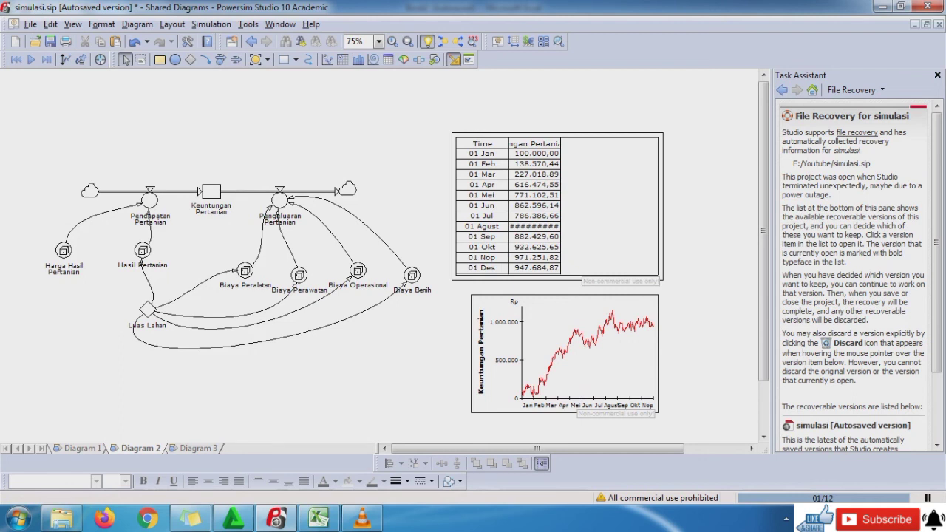
Step: Widen the Keuntungan Pertanian column of the time table so large values fit, and run the simulation once more
{"action": "left_click_drag", "start_coordinate": [560, 144], "coordinate": [572, 144]}
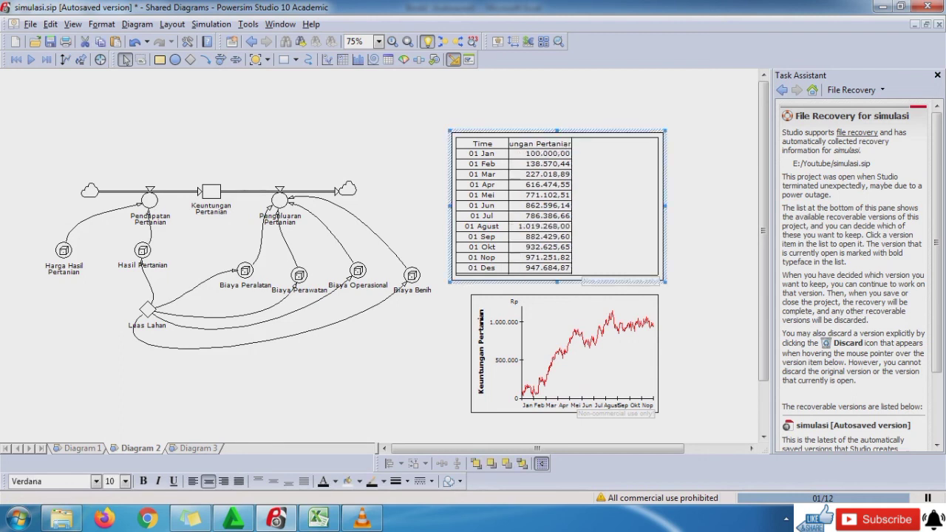
{"action": "left_click", "coordinate": [399, 118]}
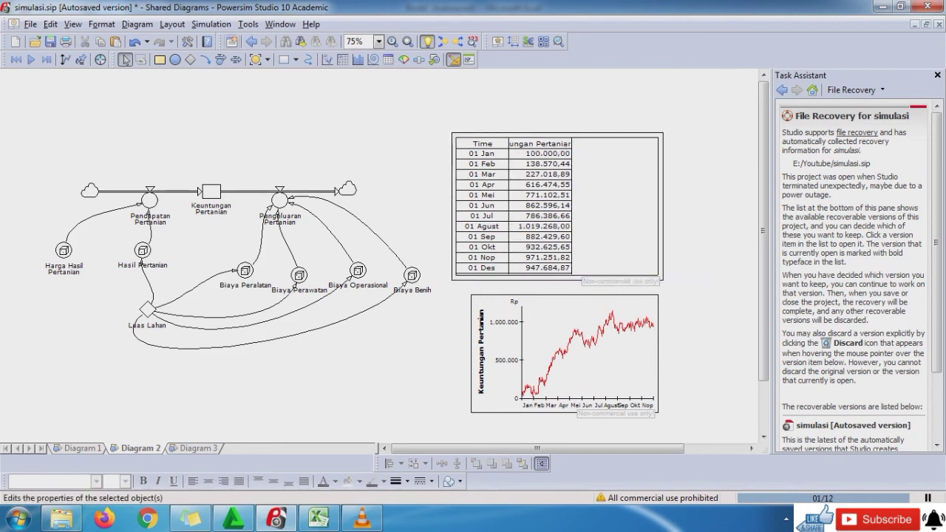
{"action": "left_click", "coordinate": [211, 25]}
{"action": "left_click", "coordinate": [215, 56]}
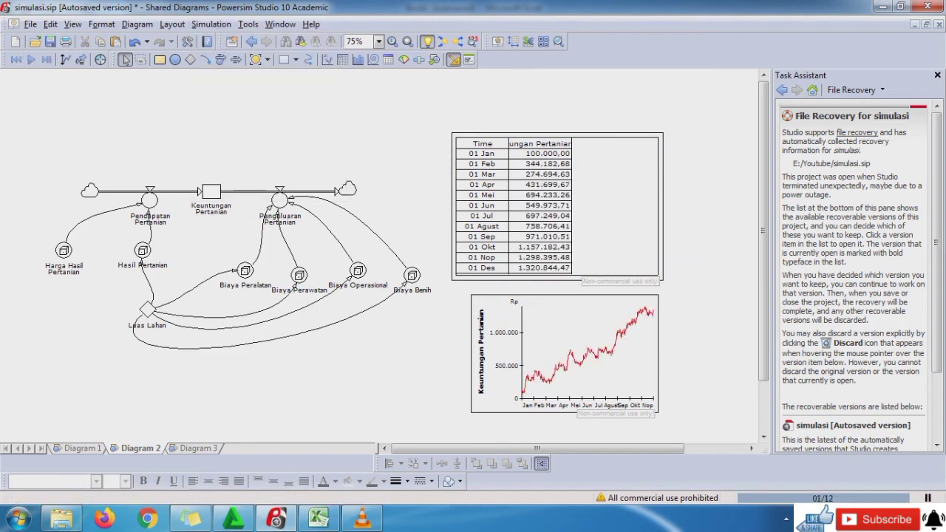